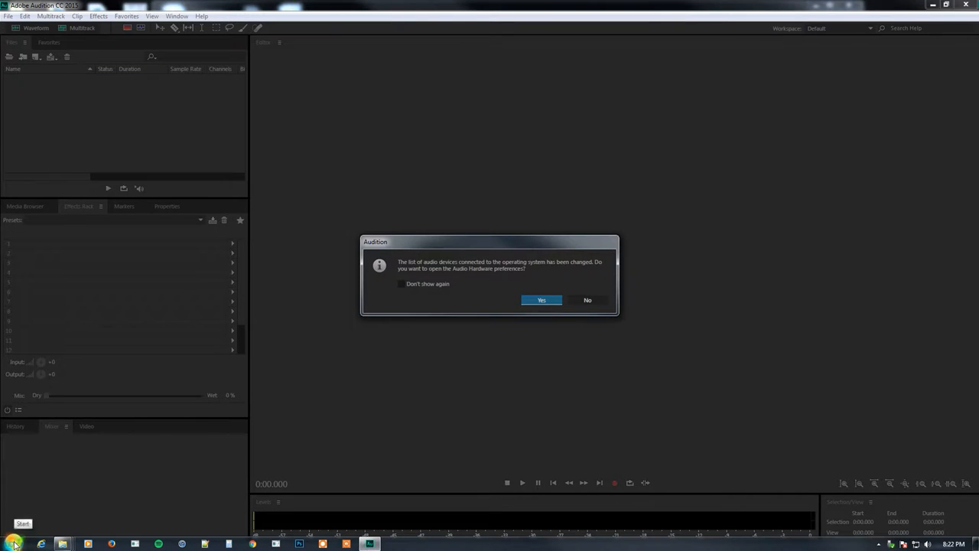
# Open the Sound playback devices dialog through Control Panel's Hardware and Sound, and move it into view
pyautogui.click(14, 543)
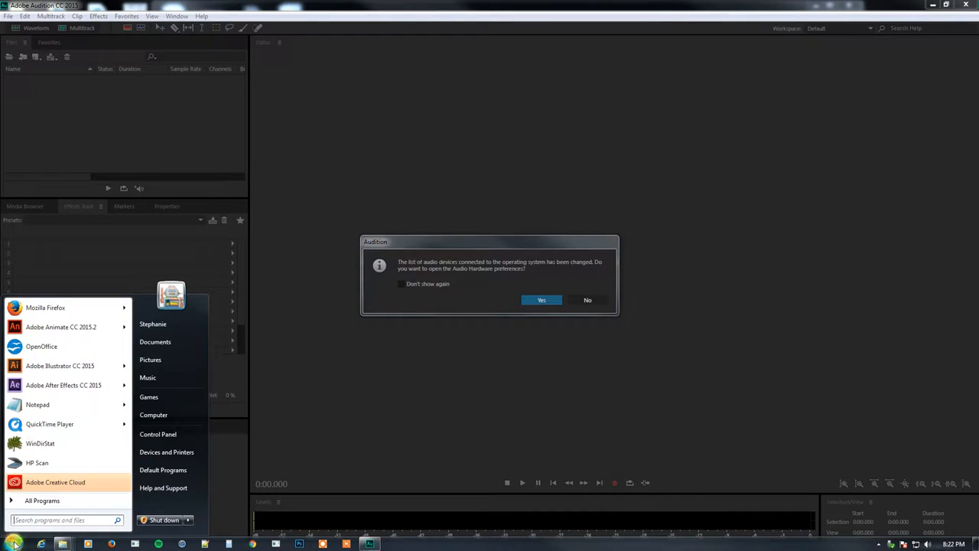
pyautogui.click(159, 434)
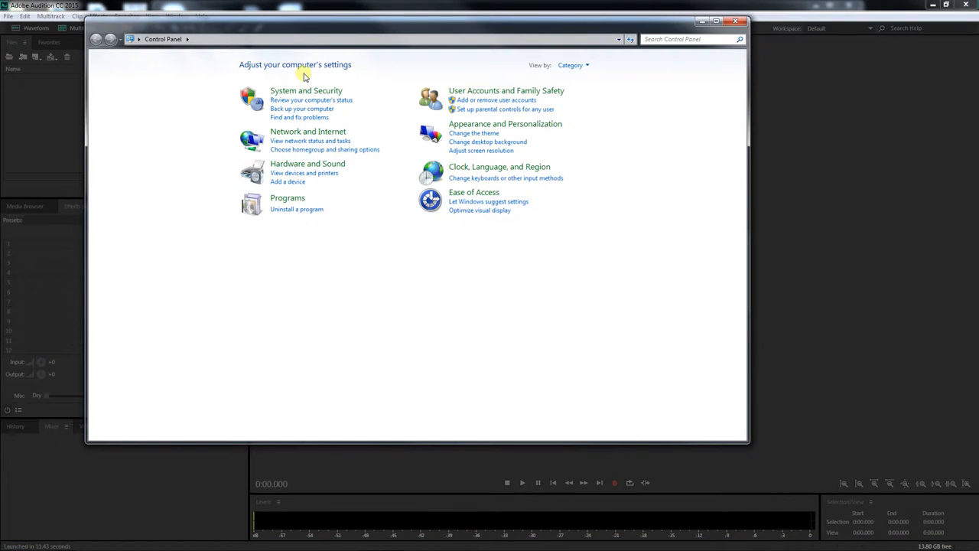
pyautogui.click(310, 165)
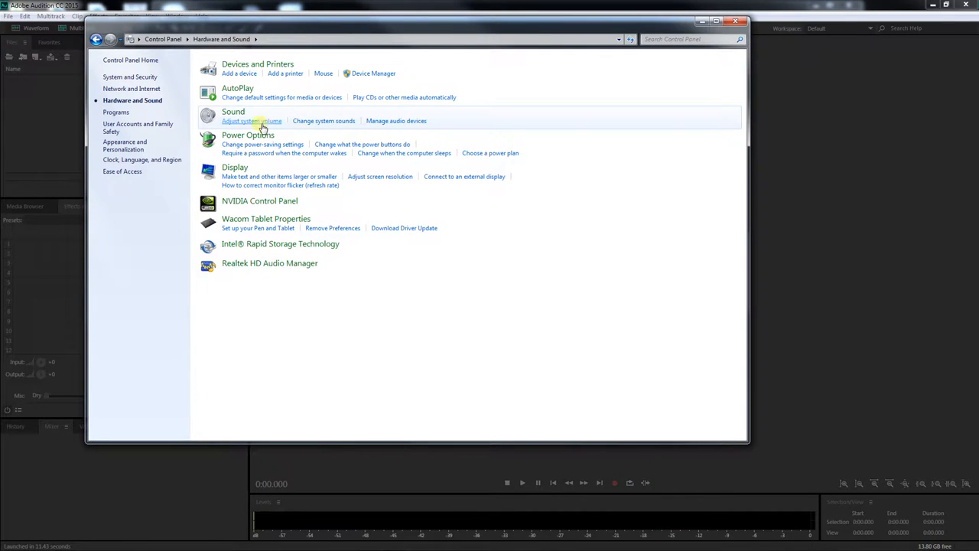
pyautogui.click(390, 124)
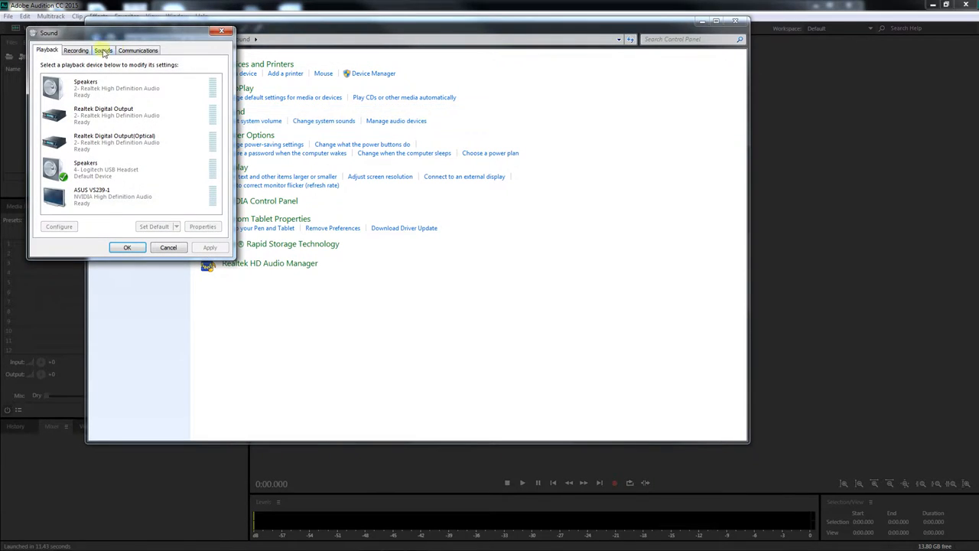
pyautogui.moveTo(135, 30); pyautogui.dragTo(341, 113)
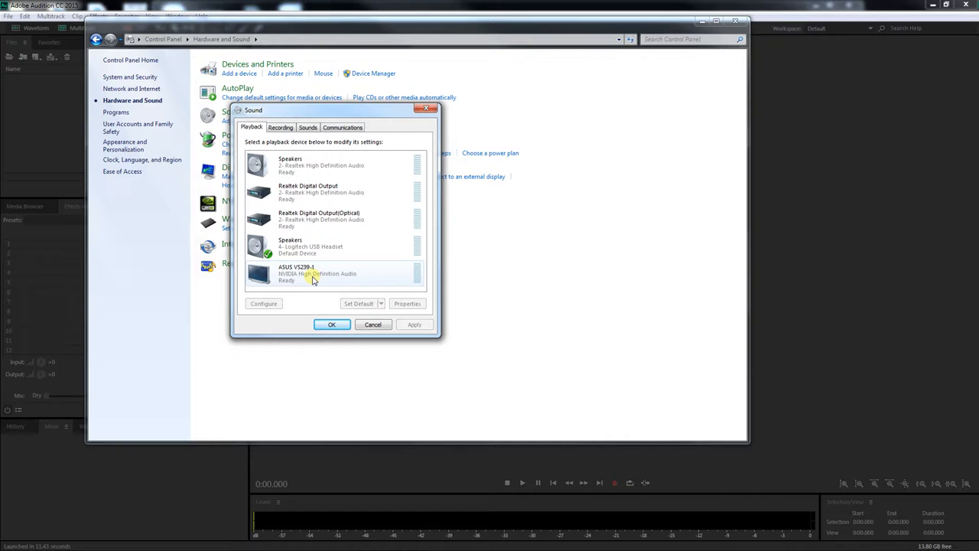
# Examine the Logitech USB Headset speakers' properties and levels, then close the Sound dialog and Control Panel
pyautogui.click(349, 252)
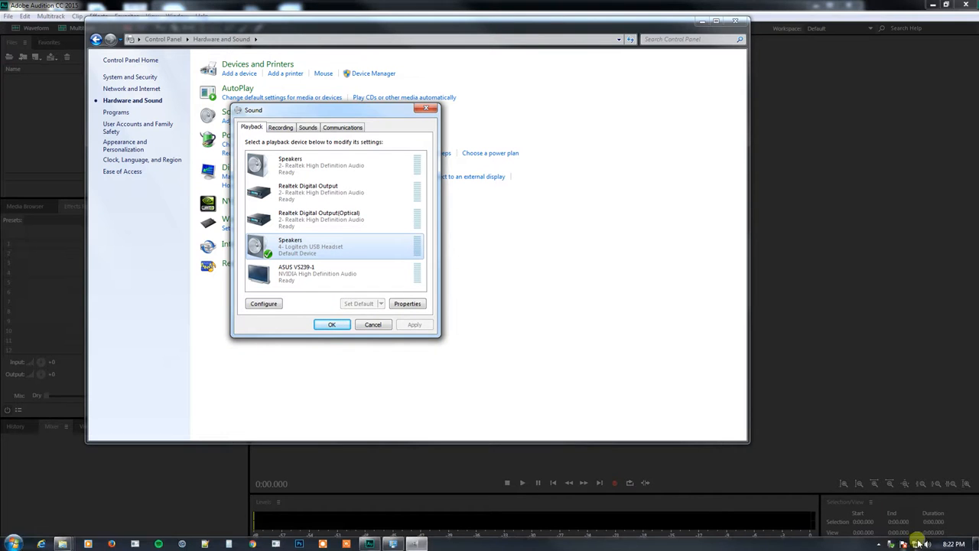
pyautogui.click(924, 543)
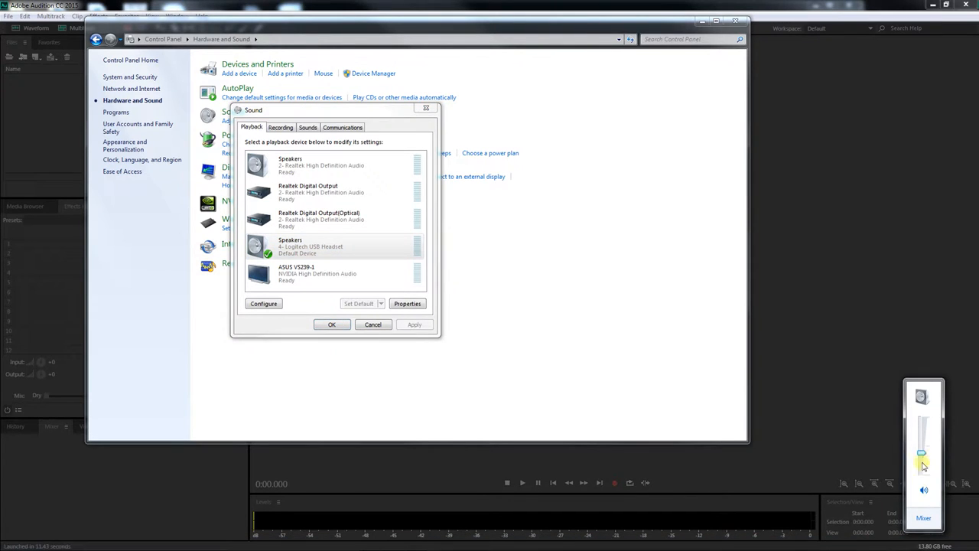
pyautogui.click(405, 303)
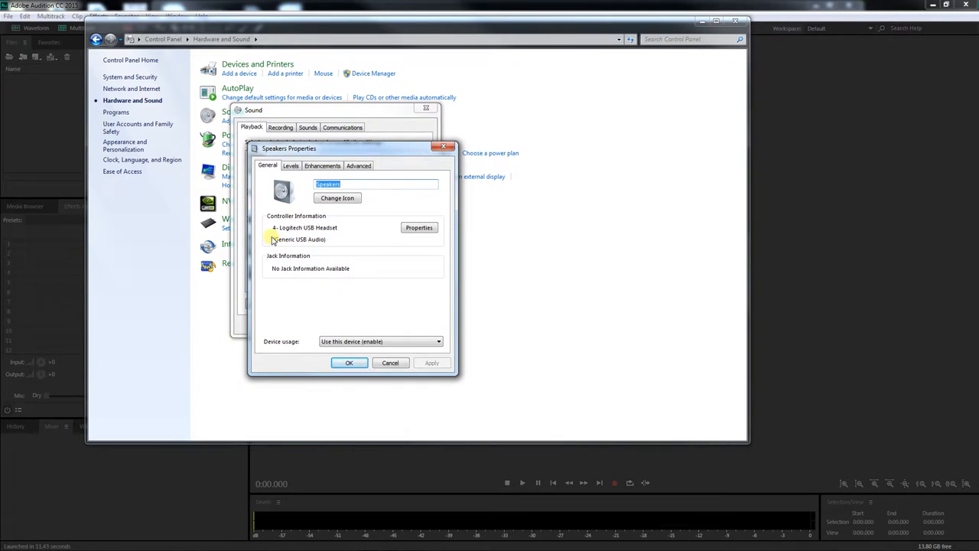
pyautogui.click(290, 167)
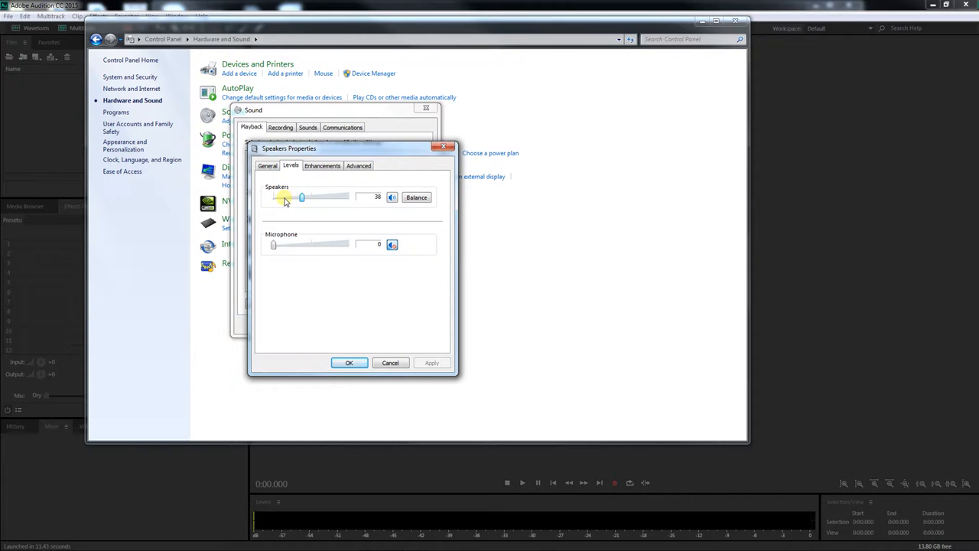
pyautogui.click(390, 363)
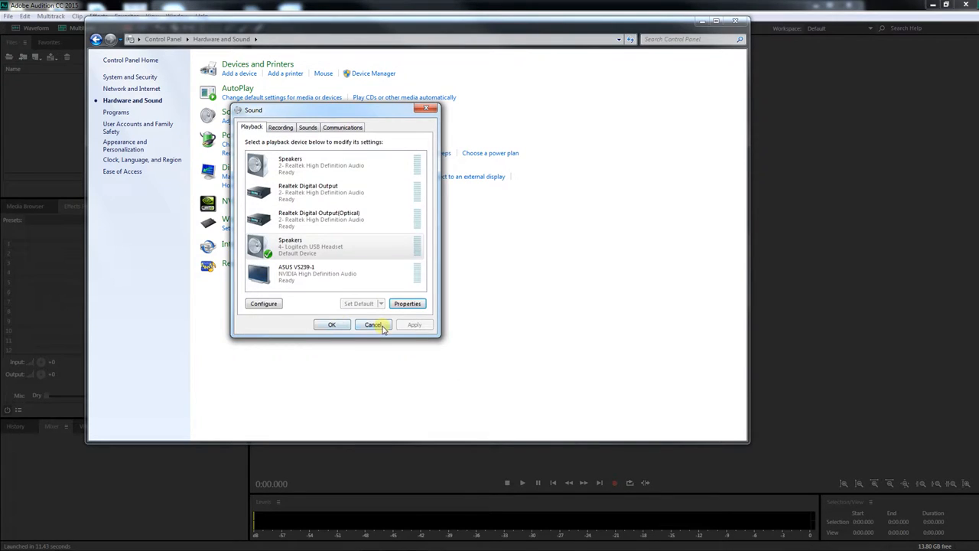
pyautogui.click(352, 247)
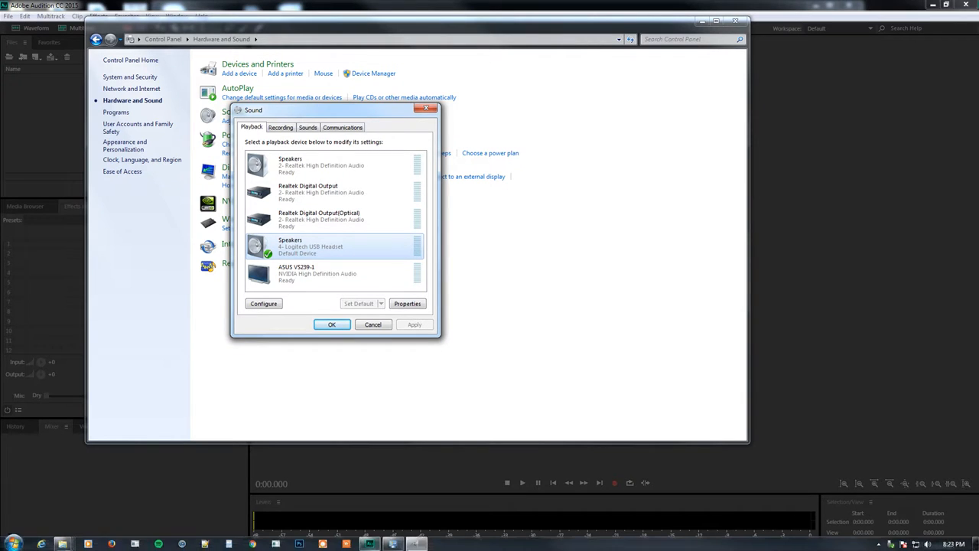
pyautogui.moveTo(414, 544)
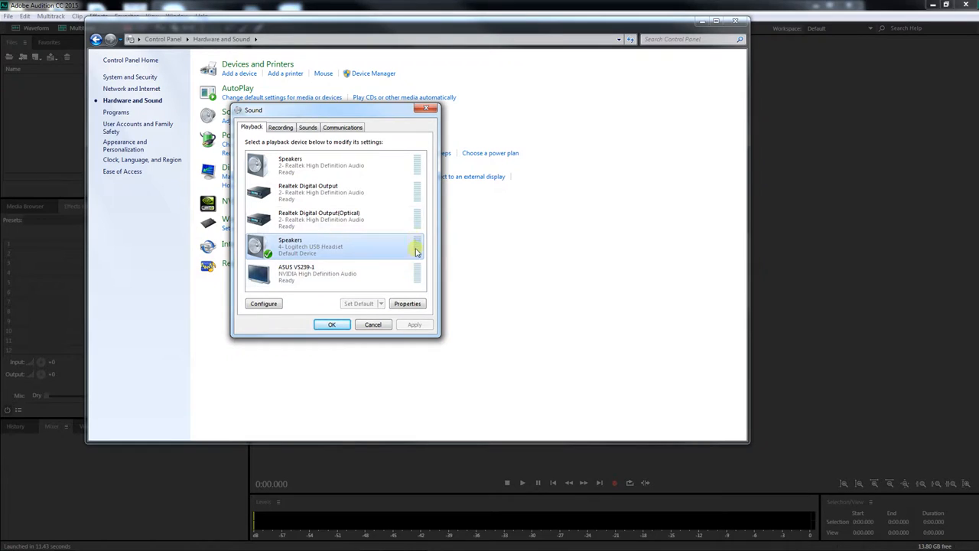
pyautogui.click(339, 327)
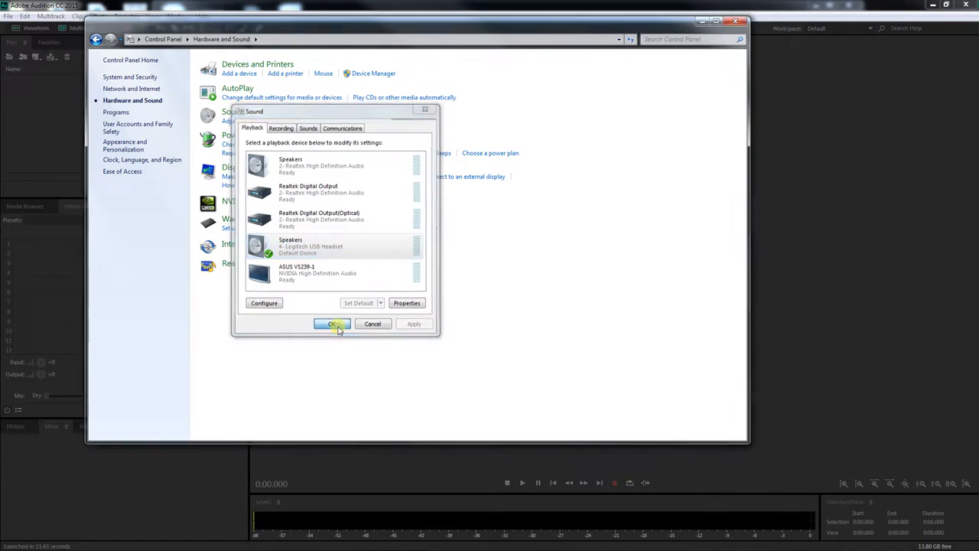
pyautogui.click(739, 23)
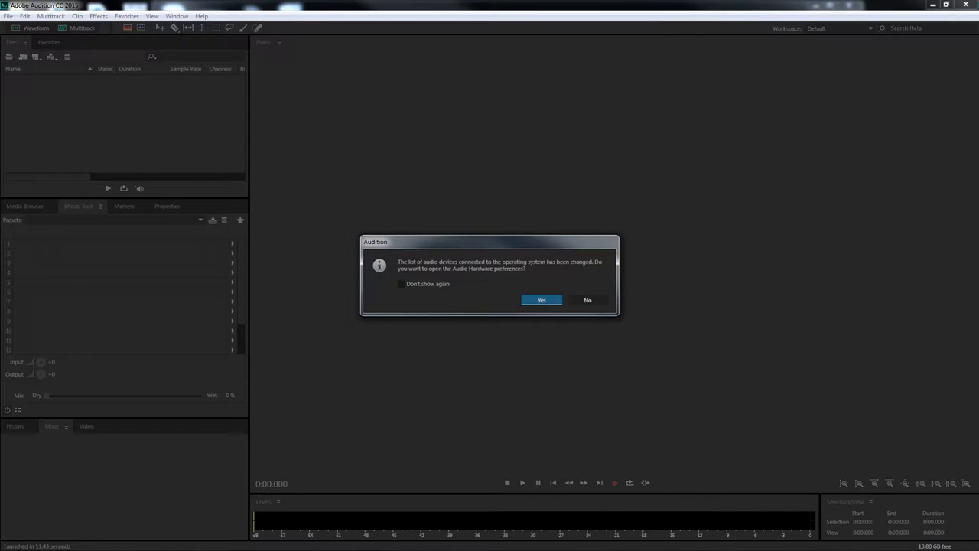
# Bring up the audio folder window, widen the Name column, and select several tracks to preview their details
pyautogui.moveTo(978, 17); pyautogui.dragTo(449, 37)
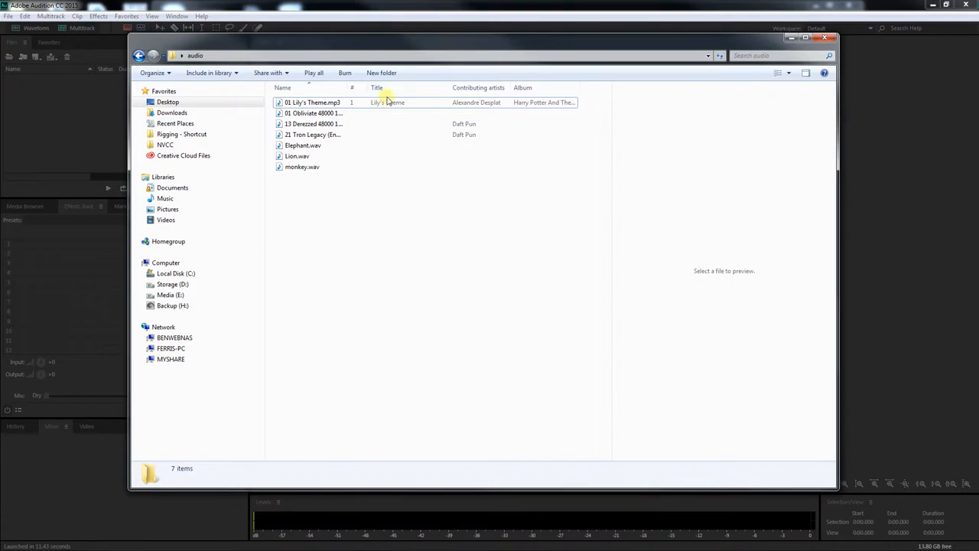
pyautogui.moveTo(349, 88); pyautogui.dragTo(429, 93)
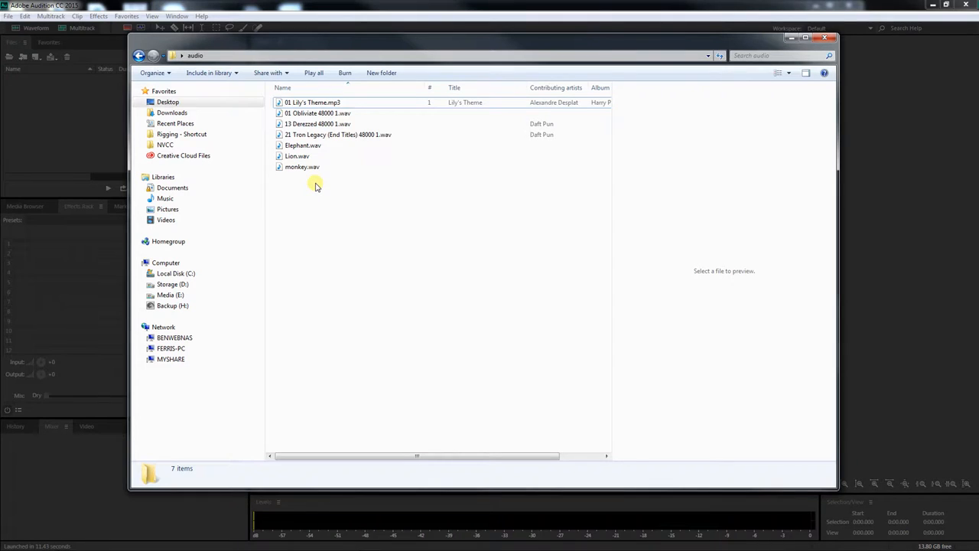
pyautogui.click(309, 113)
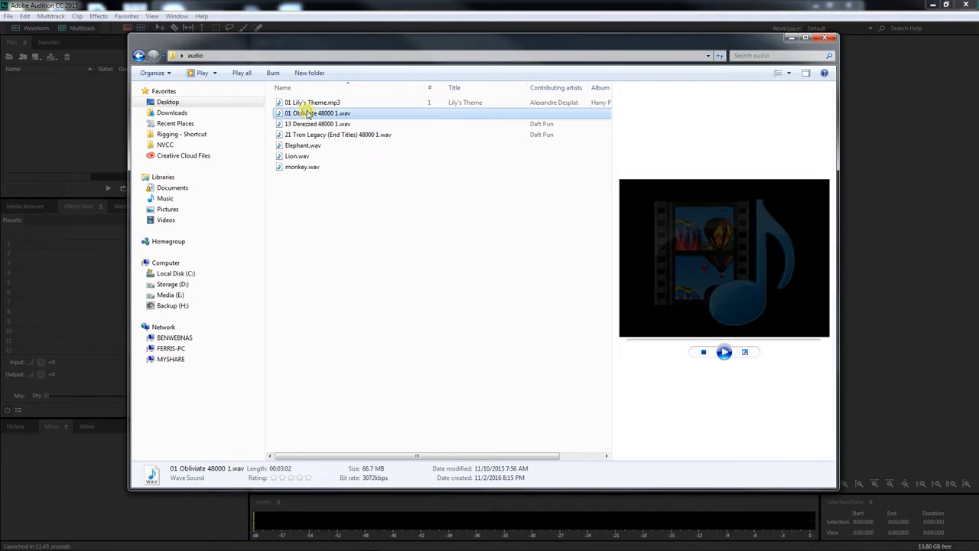
pyautogui.click(306, 124)
pyautogui.click(304, 135)
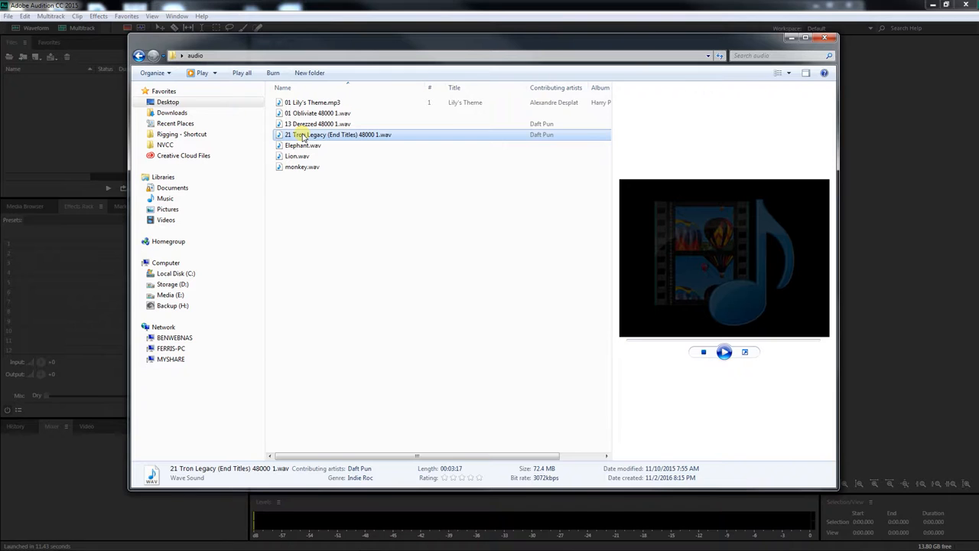
# Open 01 Lily's Theme.mp3 in VLC media player, play it from about 00:22, pause, and close the player
pyautogui.rightClick(304, 104)
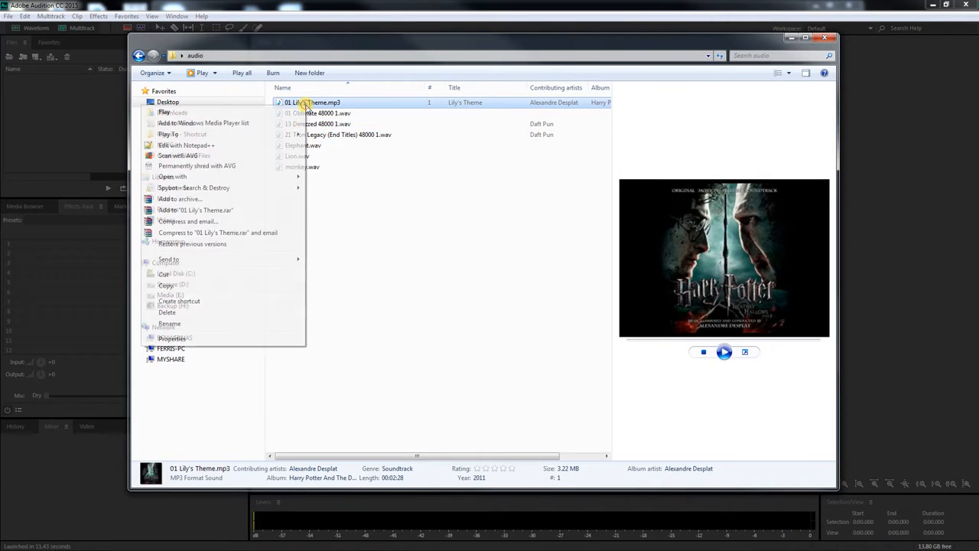
pyautogui.moveTo(287, 178)
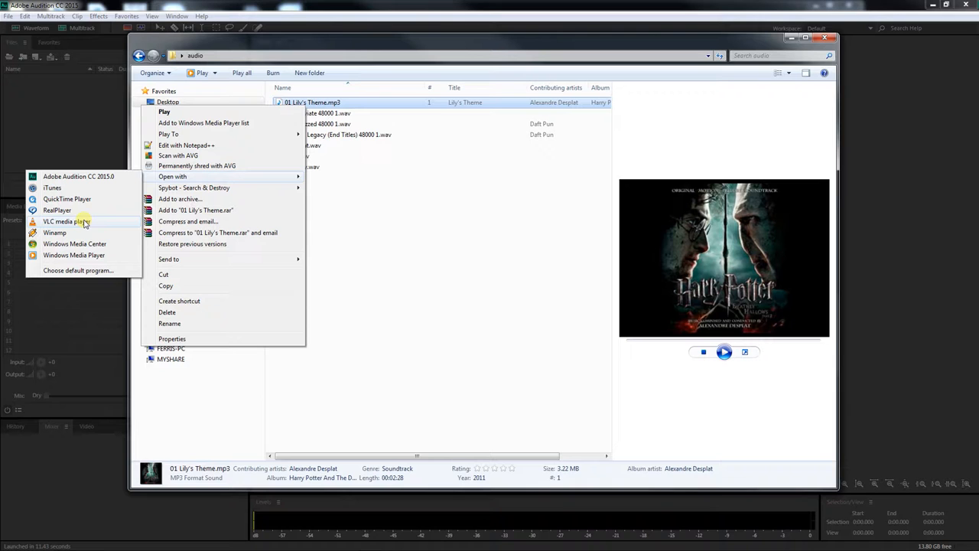
pyautogui.click(84, 222)
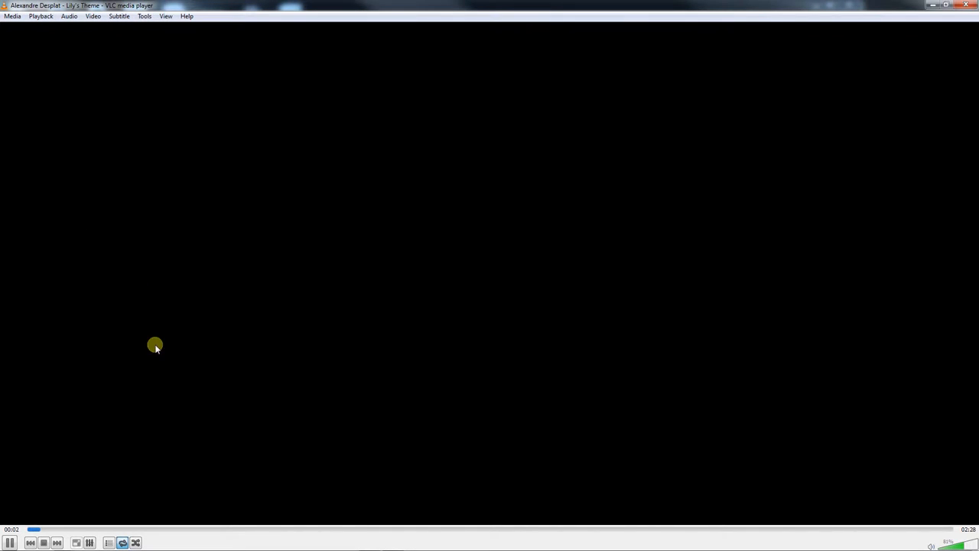
pyautogui.click(168, 528)
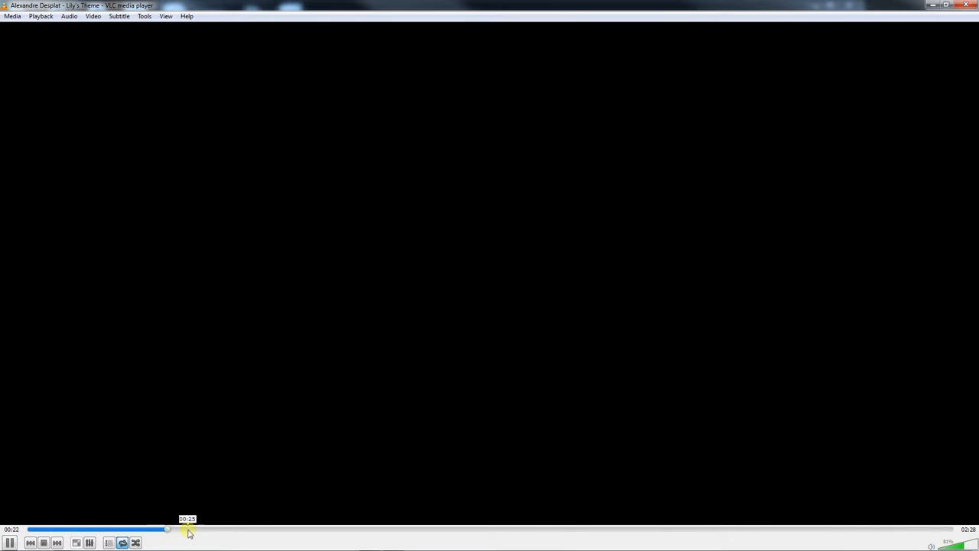
pyautogui.click(10, 543)
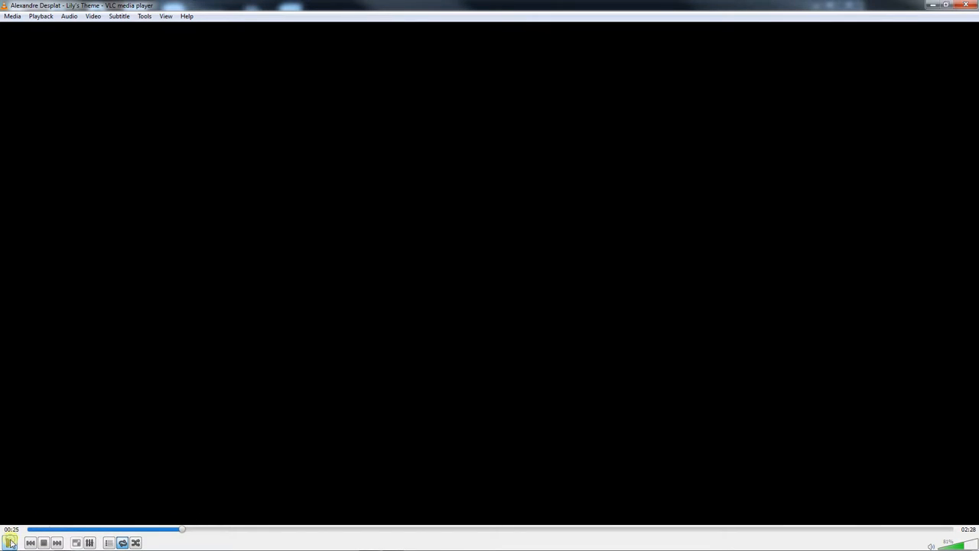
pyautogui.click(965, 6)
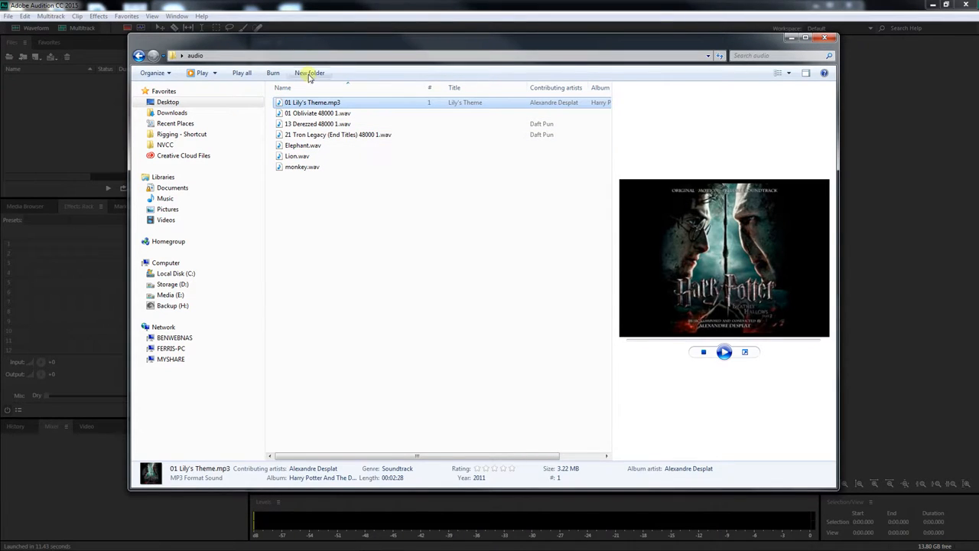
# Select the Obliviate, Derezzed, Tron Legacy and Elephant files in turn to compare their details
pyautogui.click(328, 114)
pyautogui.click(345, 125)
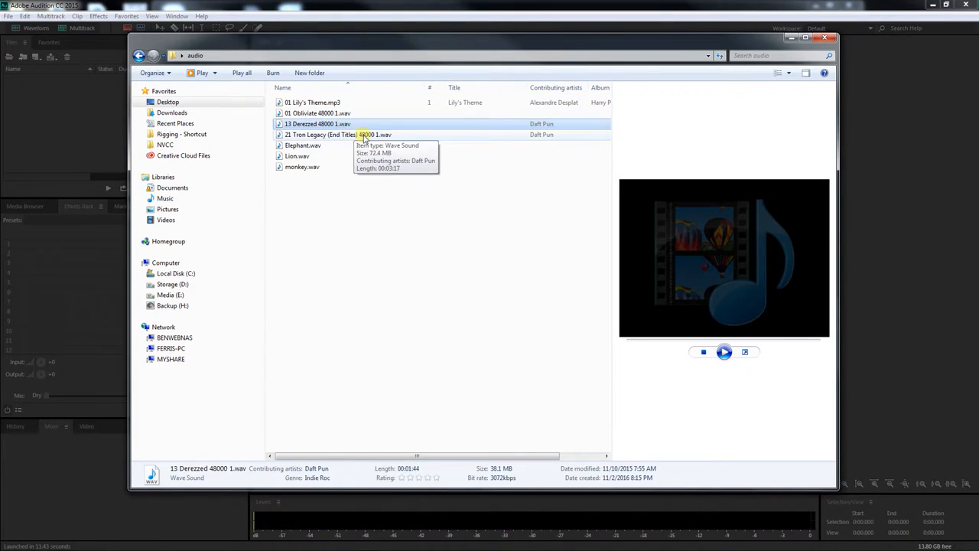
pyautogui.click(365, 135)
pyautogui.click(314, 145)
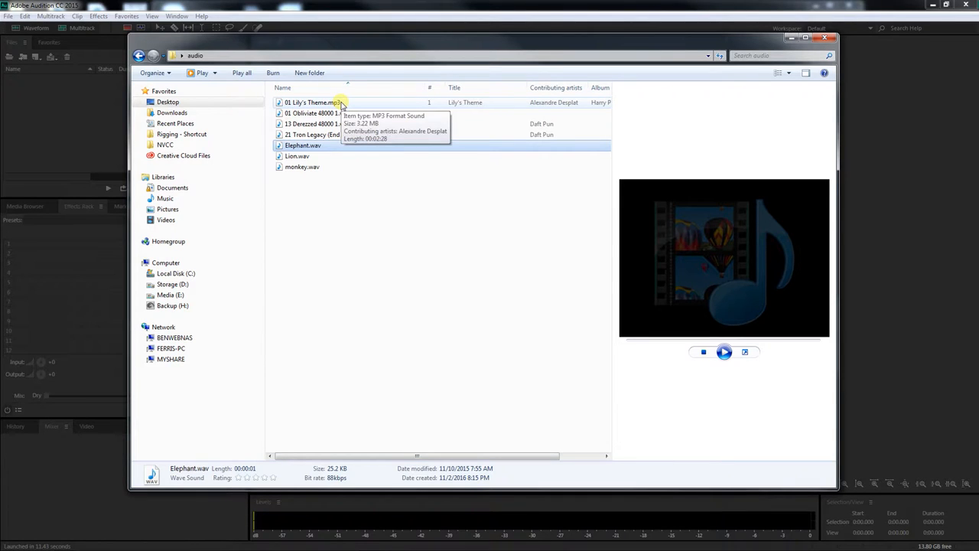
# Add the Size column to the folder's file list and hide the preview pane
pyautogui.rightClick(383, 88)
pyautogui.click(331, 192)
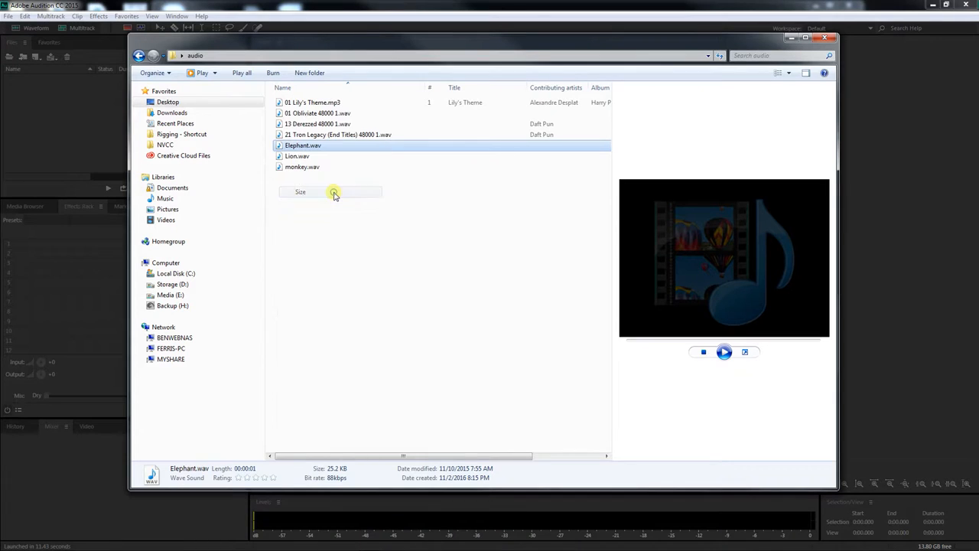
pyautogui.click(789, 73)
pyautogui.click(732, 75)
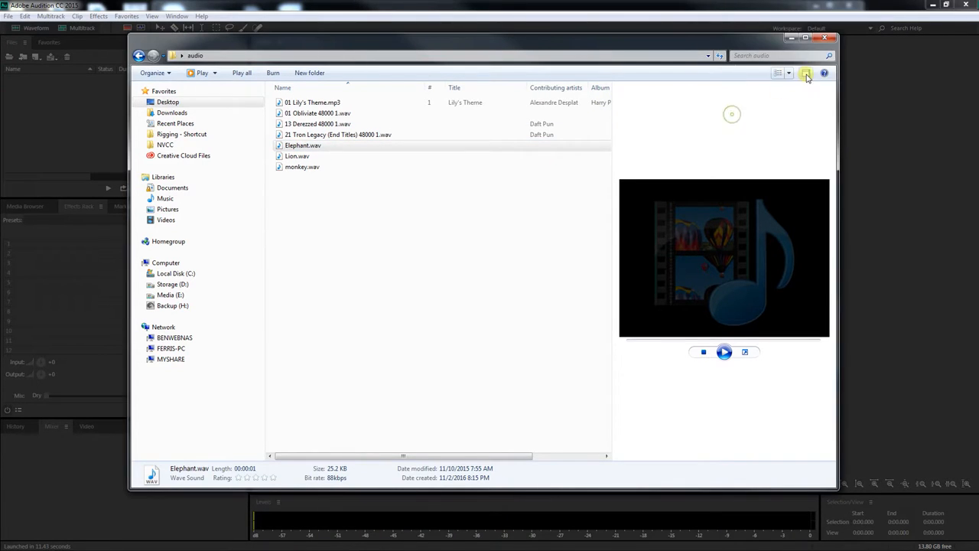
pyautogui.click(805, 72)
pyautogui.click(644, 134)
# Select the Tron Legacy, Obliviate and Lily's Theme files to compare their sizes, then dismiss the folder window
pyautogui.click(343, 125)
pyautogui.click(342, 114)
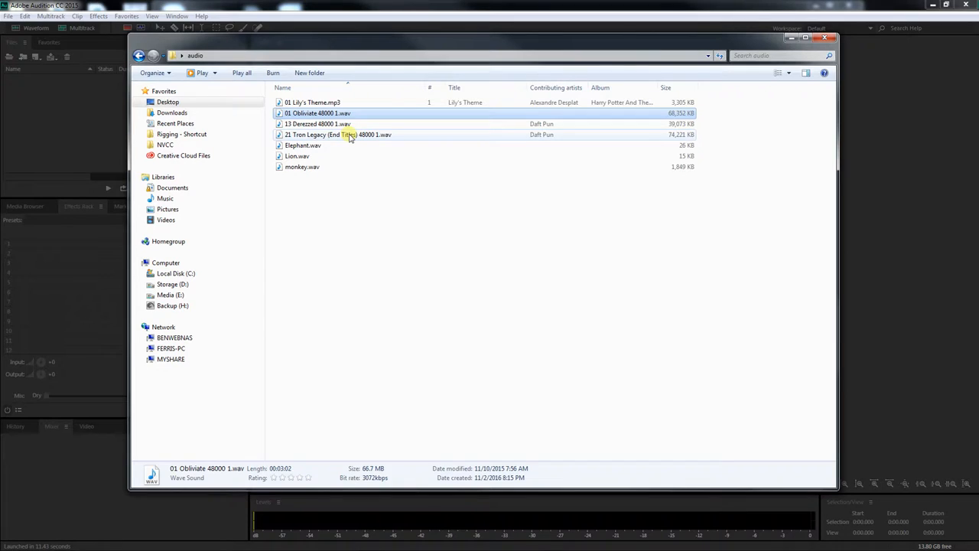
pyautogui.click(327, 103)
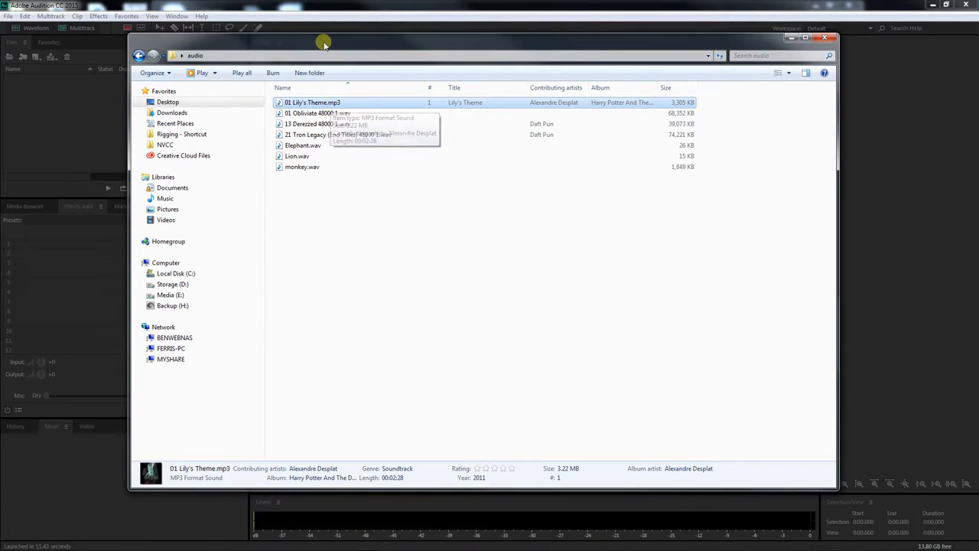
pyautogui.moveTo(314, 44); pyautogui.dragTo(326, 45)
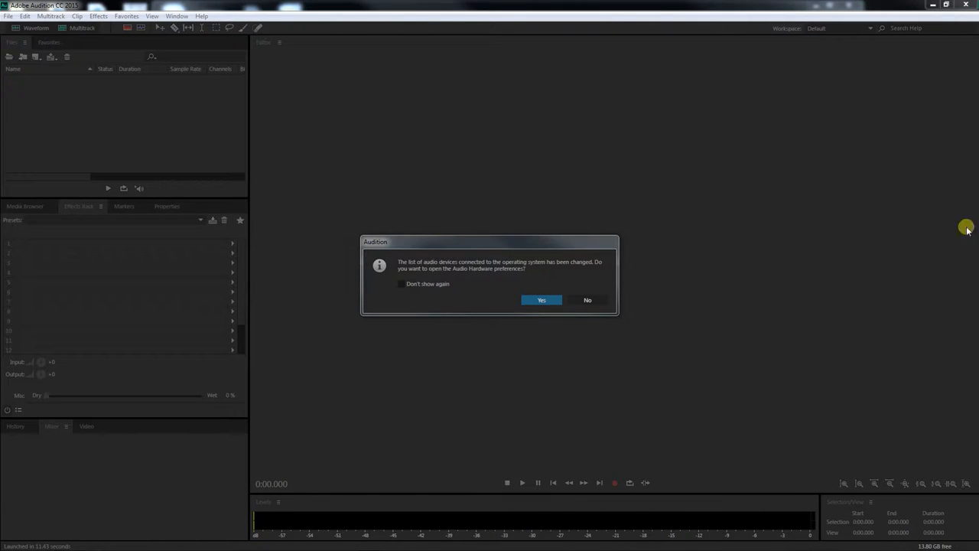
# Accept opening the Audio Hardware preferences and set the default output to Speakers (4- Logitech USB Headset)
pyautogui.moveTo(495, 242); pyautogui.dragTo(493, 185)
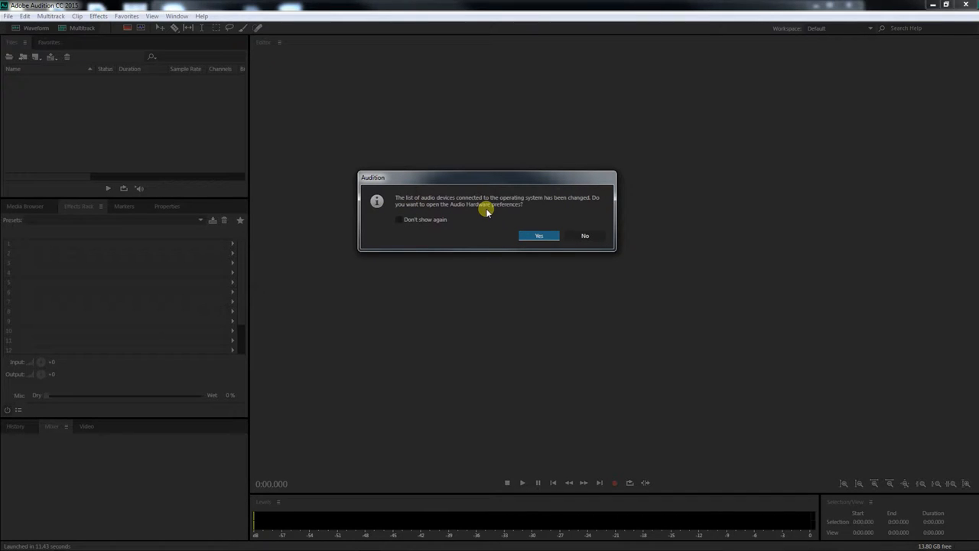
pyautogui.click(540, 237)
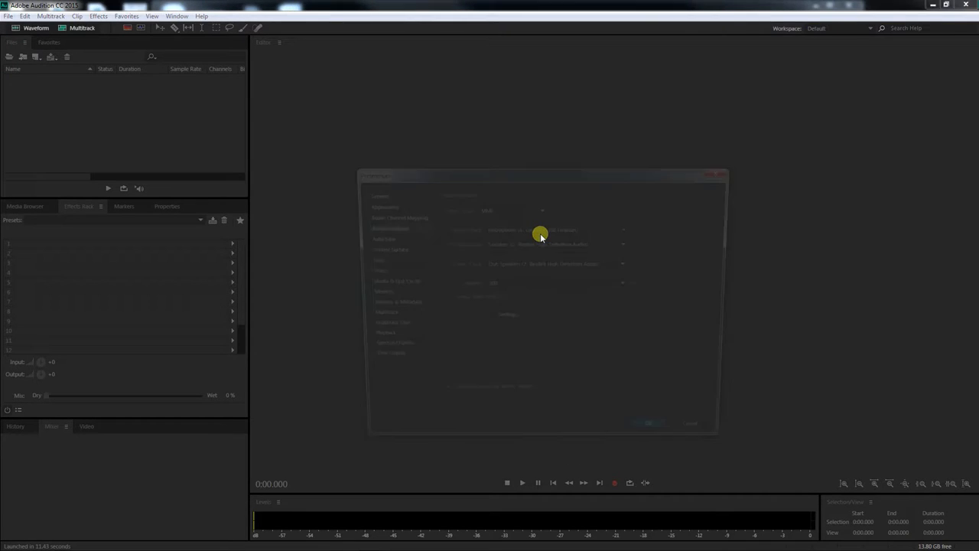
pyautogui.moveTo(560, 173); pyautogui.dragTo(464, 130)
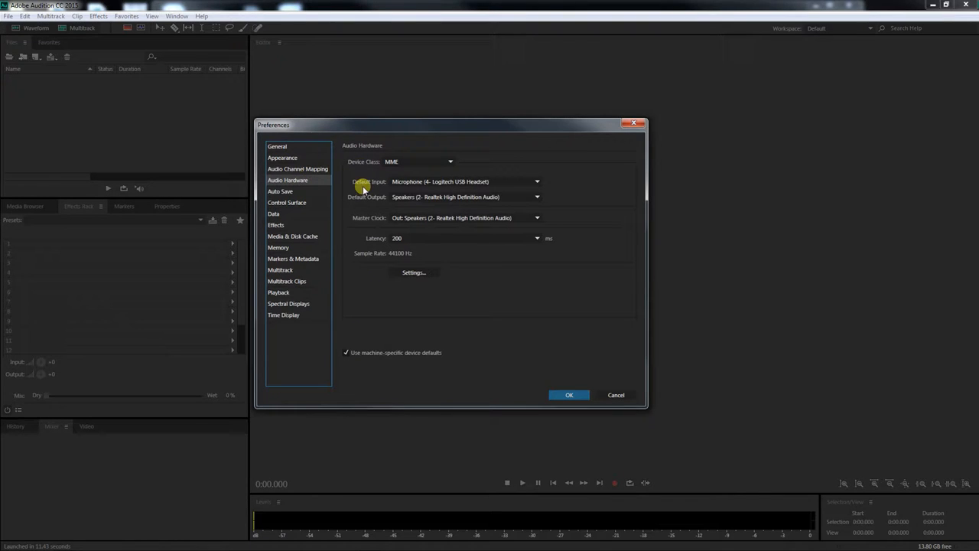
pyautogui.click(419, 196)
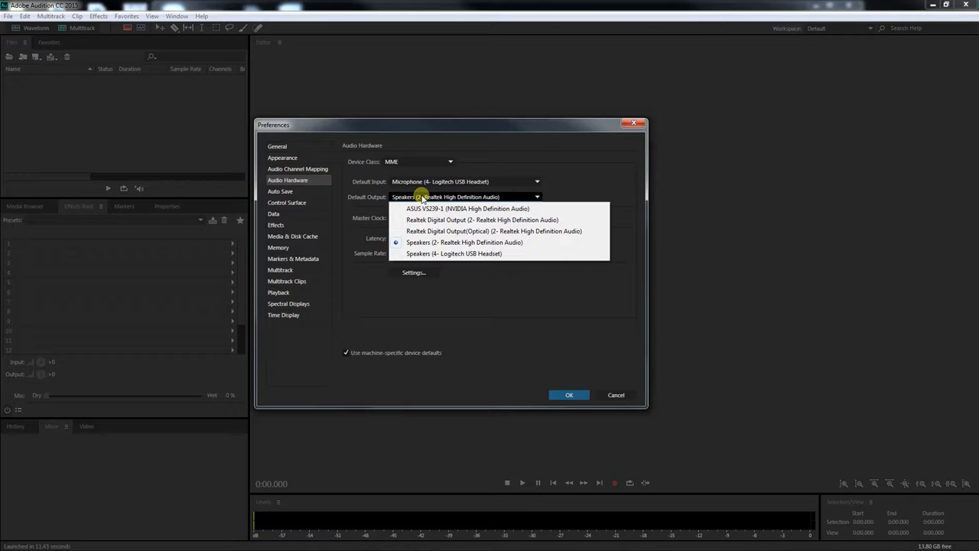
pyautogui.click(458, 255)
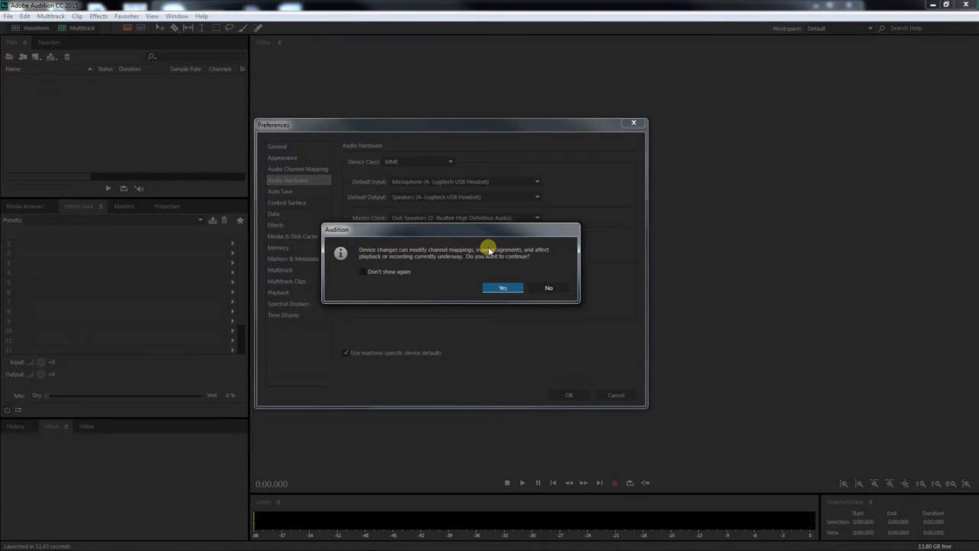
pyautogui.click(498, 286)
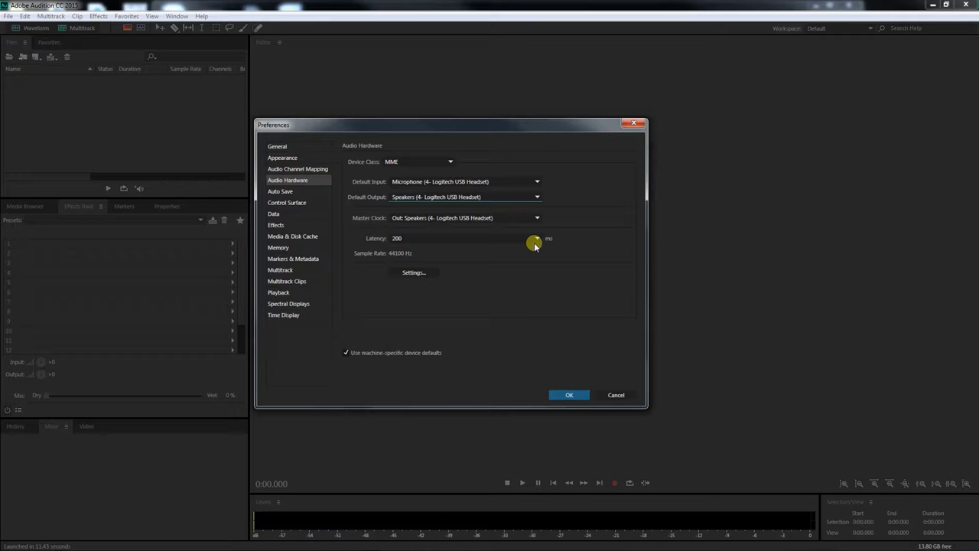
pyautogui.click(564, 394)
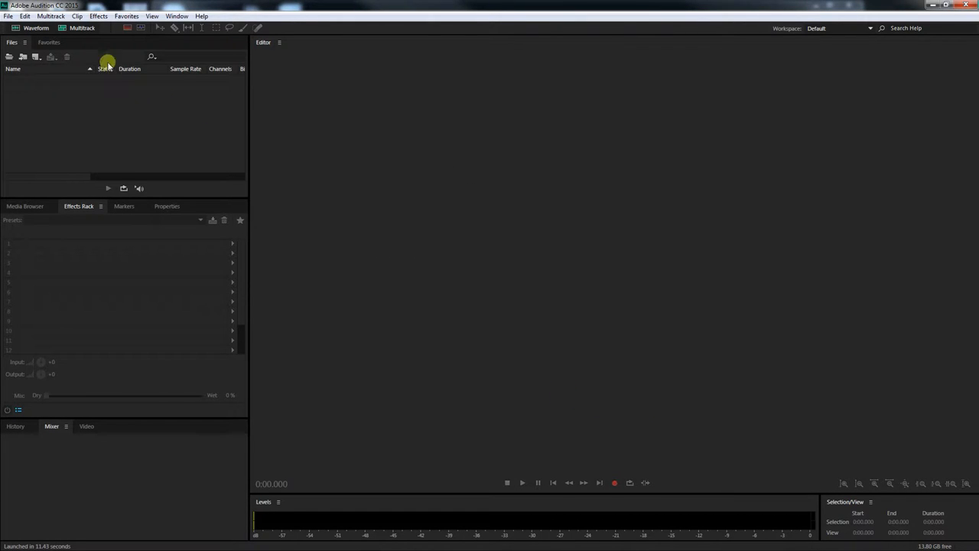
# Reopen the Audio Hardware preferences to check the output device, then close them without changes
pyautogui.click(25, 15)
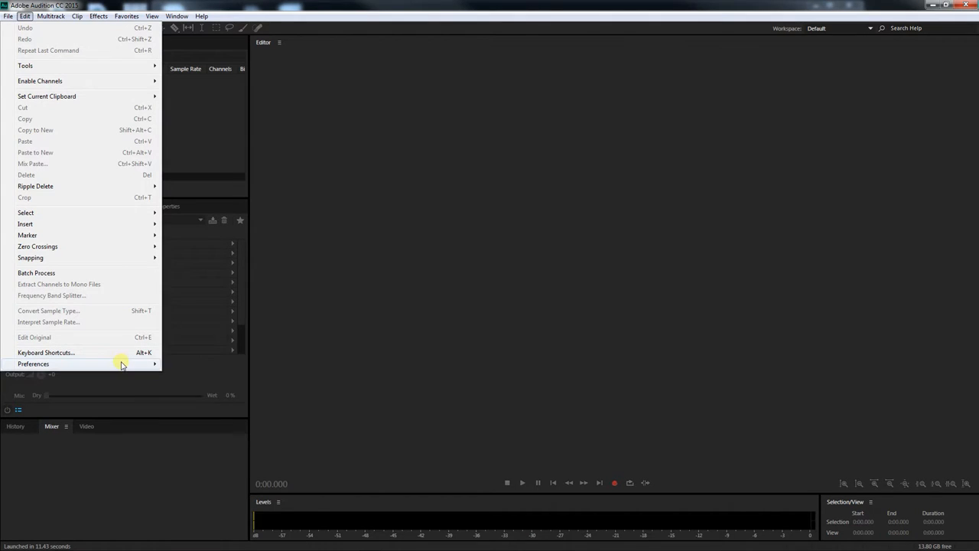
pyautogui.moveTo(124, 363)
pyautogui.click(213, 403)
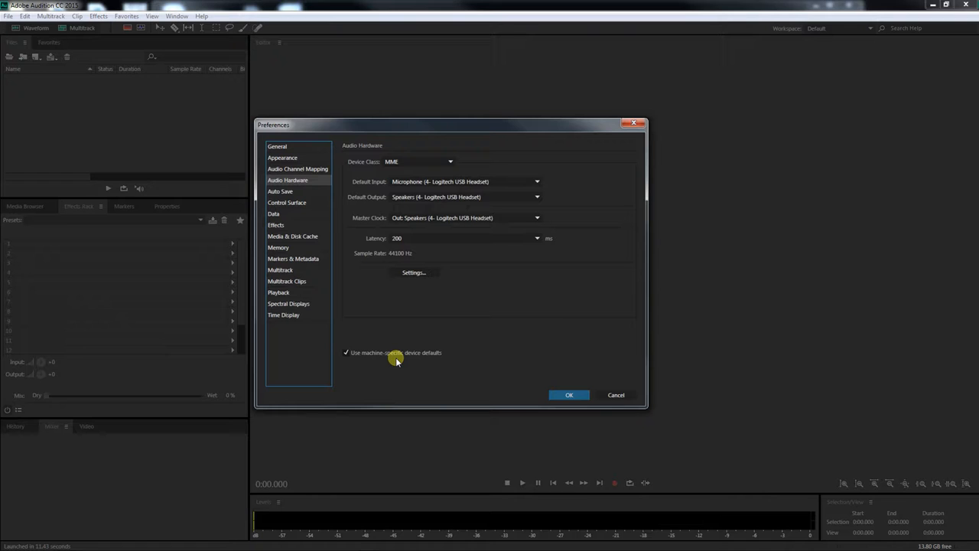
pyautogui.click(613, 395)
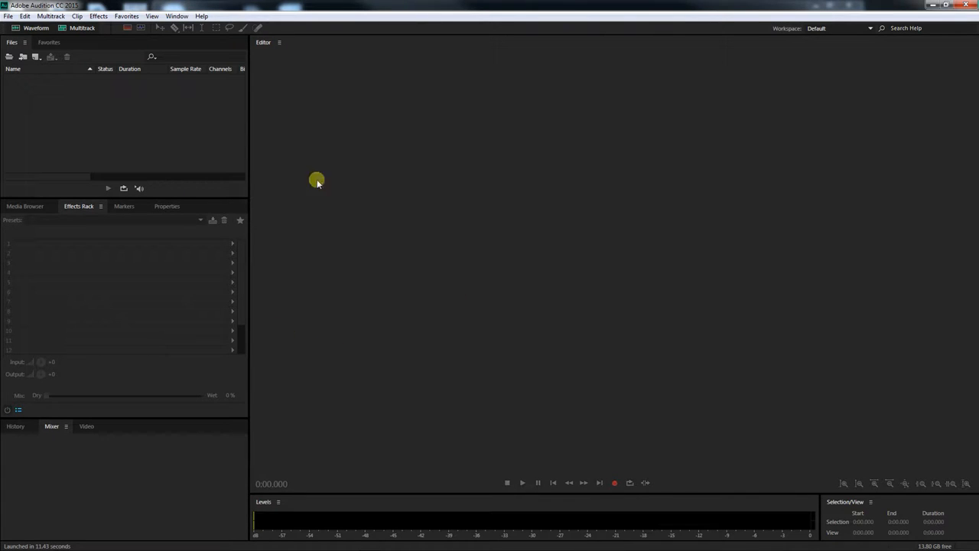
# Open 01 Lily's Theme.mp3 from the audio folder on the Desktop
pyautogui.click(9, 17)
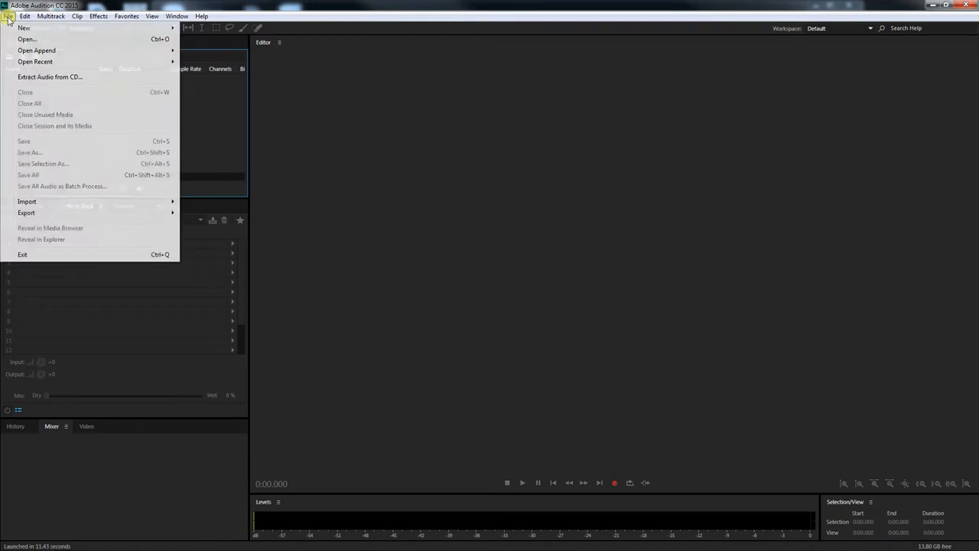
pyautogui.click(13, 40)
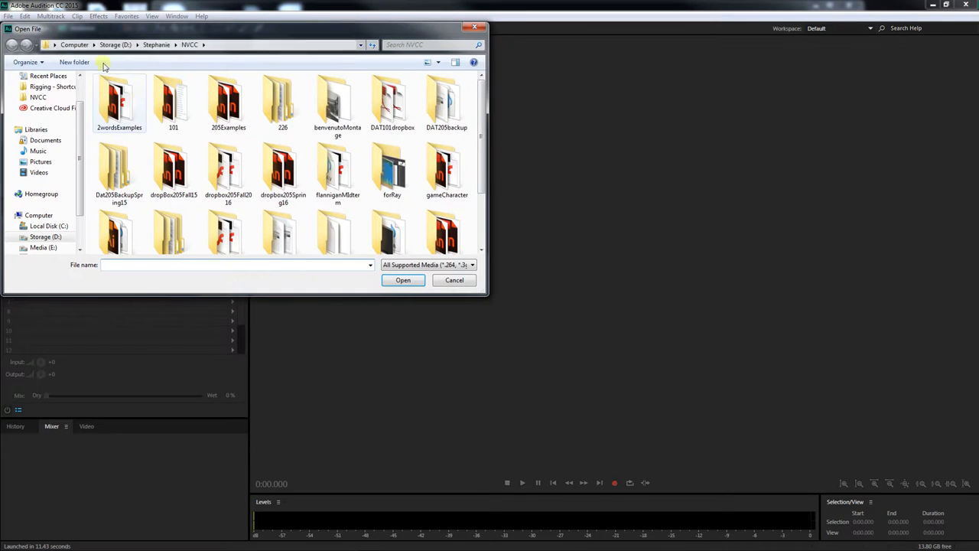
pyautogui.scroll(3, 80, 131)
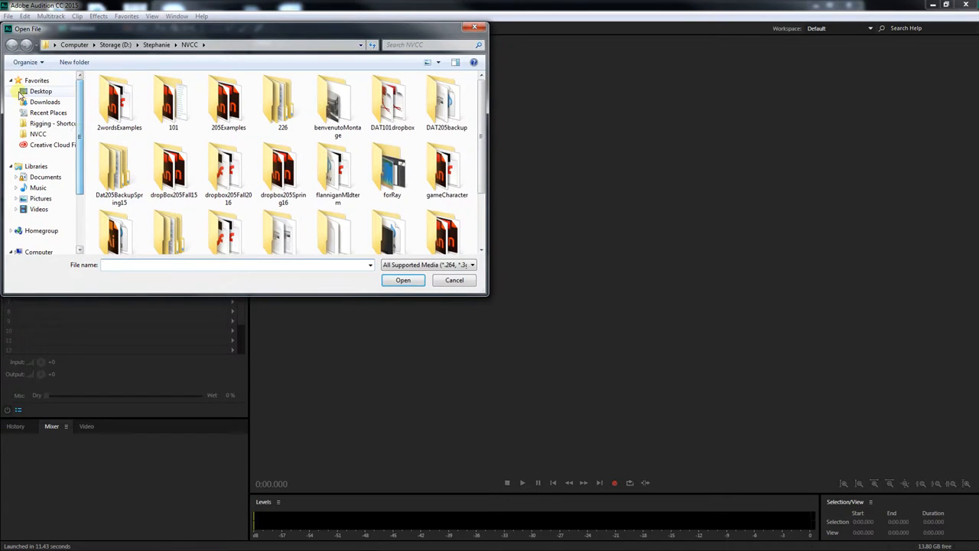
pyautogui.click(39, 91)
pyautogui.doubleClick(124, 156)
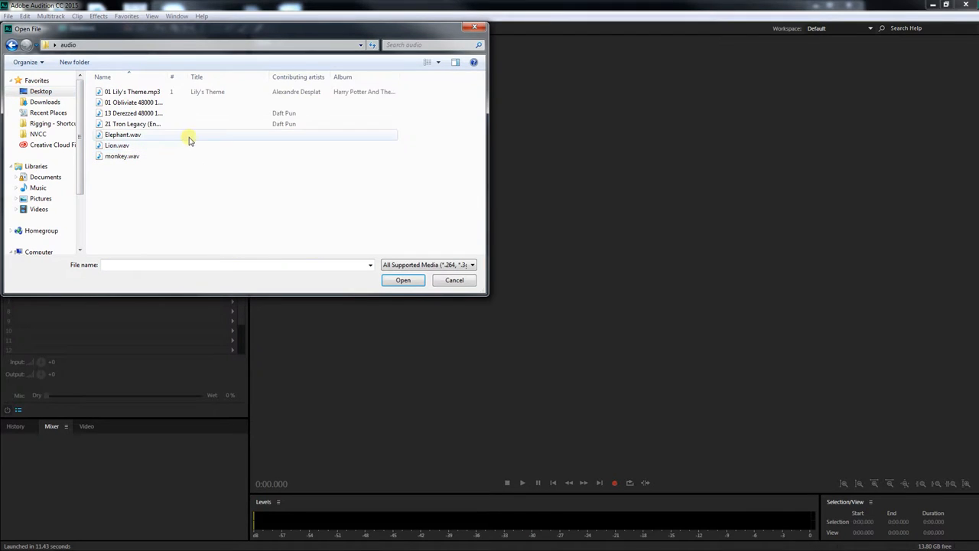
pyautogui.click(128, 91)
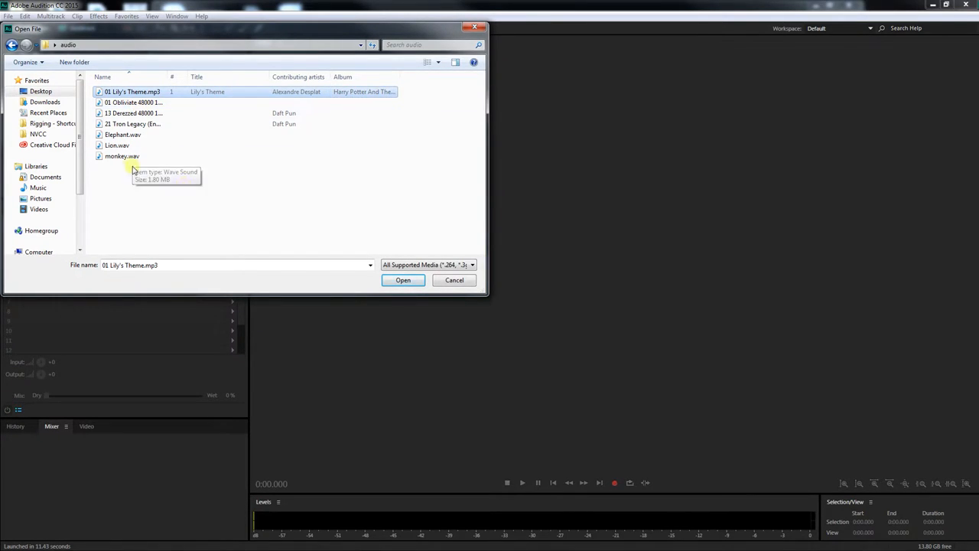
pyautogui.click(407, 280)
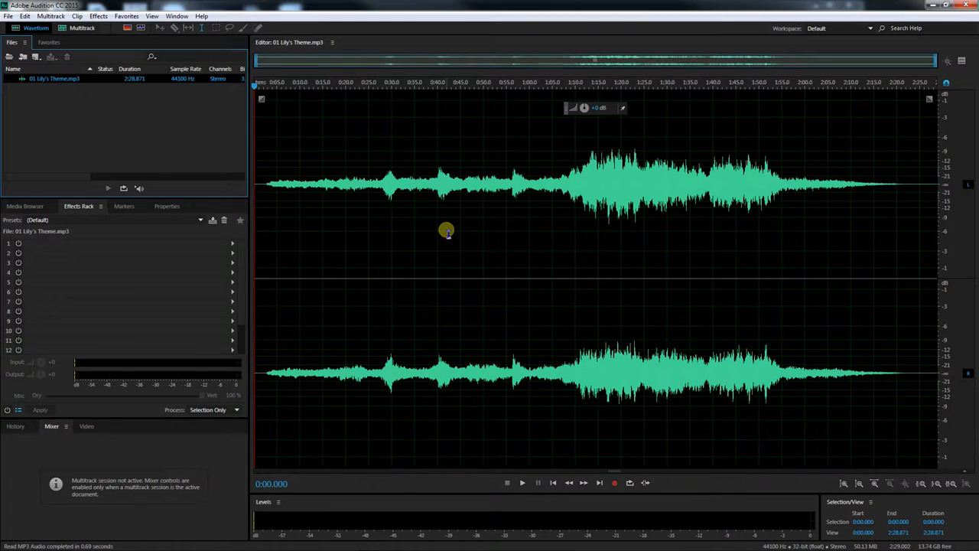
# Try nudging the waveform's amplitude knob and place the playhead at about 1:03 in the waveform
pyautogui.moveTo(415, 229); pyautogui.dragTo(558, 245)
pyautogui.click(359, 222)
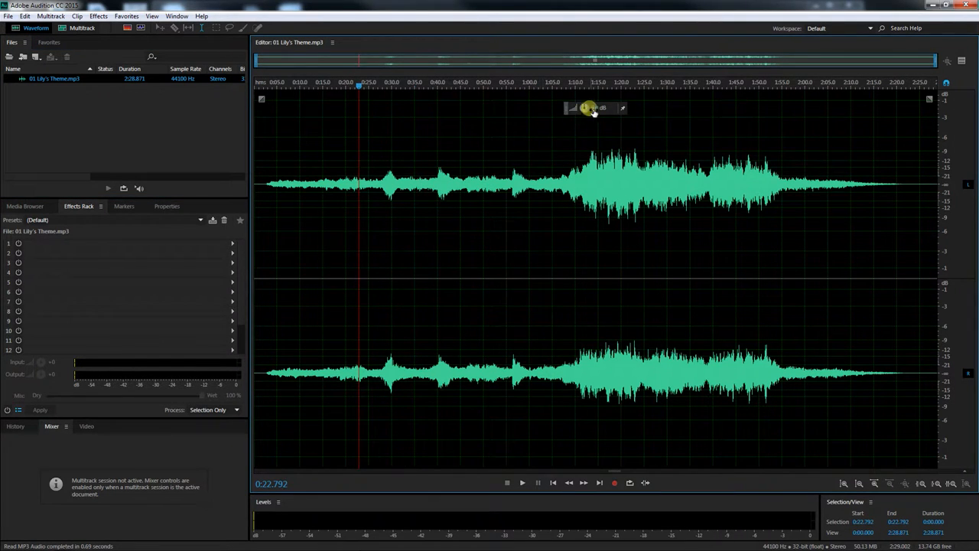
pyautogui.moveTo(587, 107); pyautogui.dragTo(589, 104)
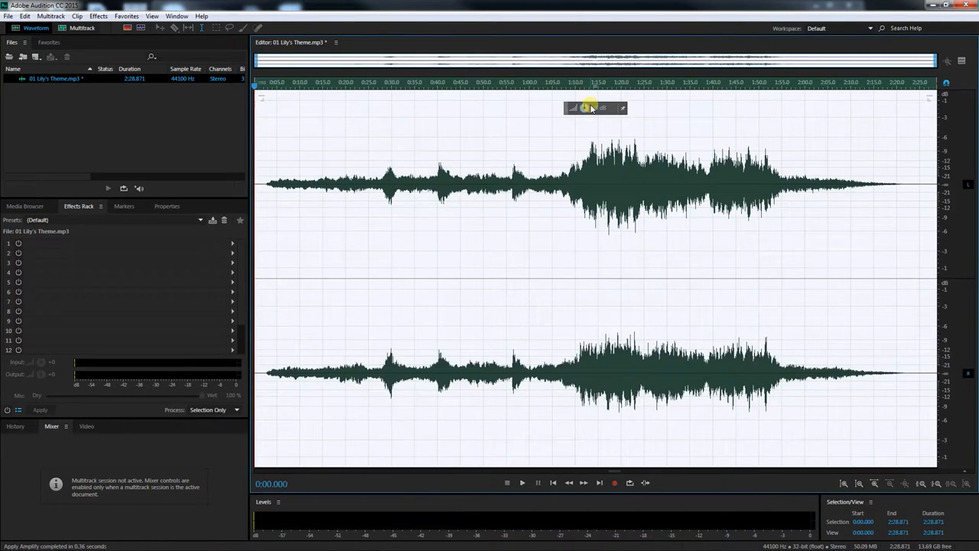
pyautogui.click(546, 147)
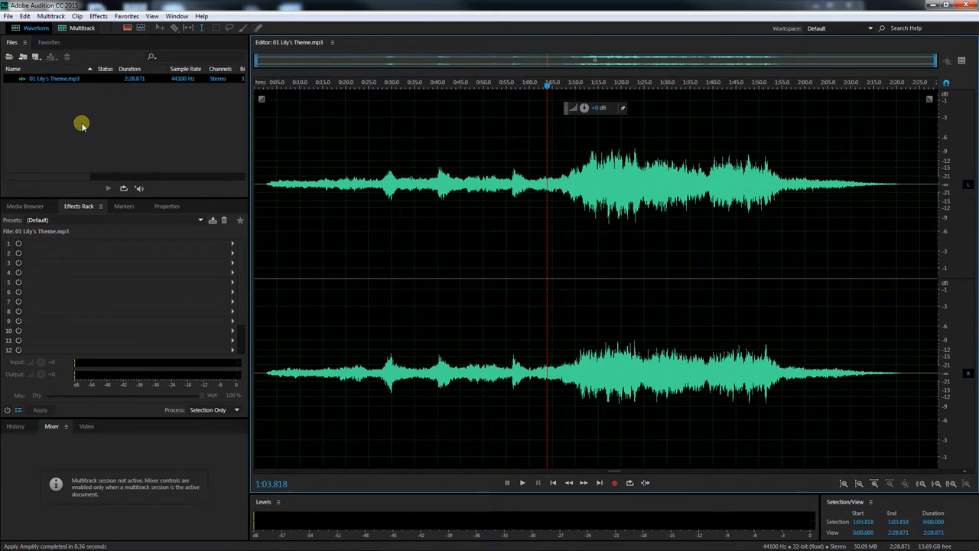
# Export the file as 01 Lily's Theme_01.wav in Wave PCM format into the Desktop's audio folder
pyautogui.click(9, 17)
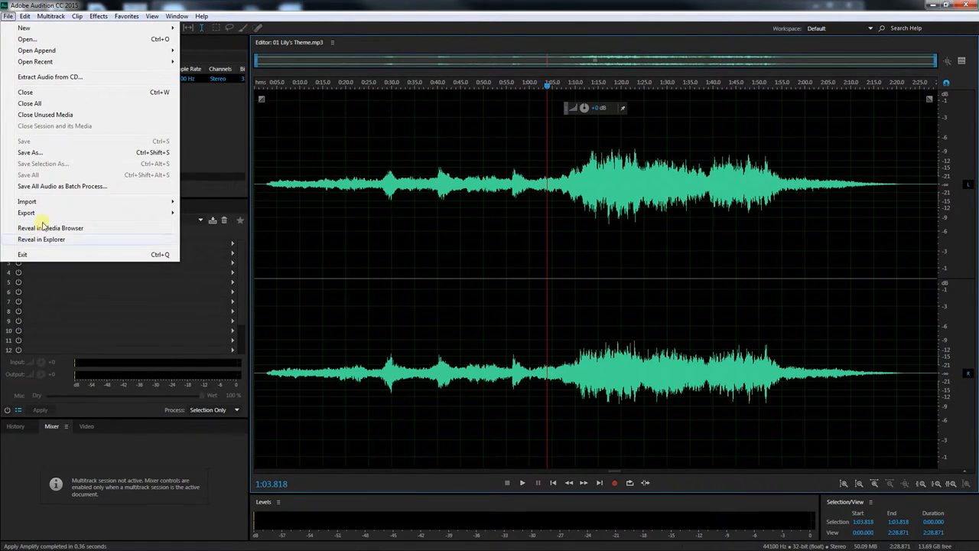
pyautogui.moveTo(57, 212)
pyautogui.click(208, 213)
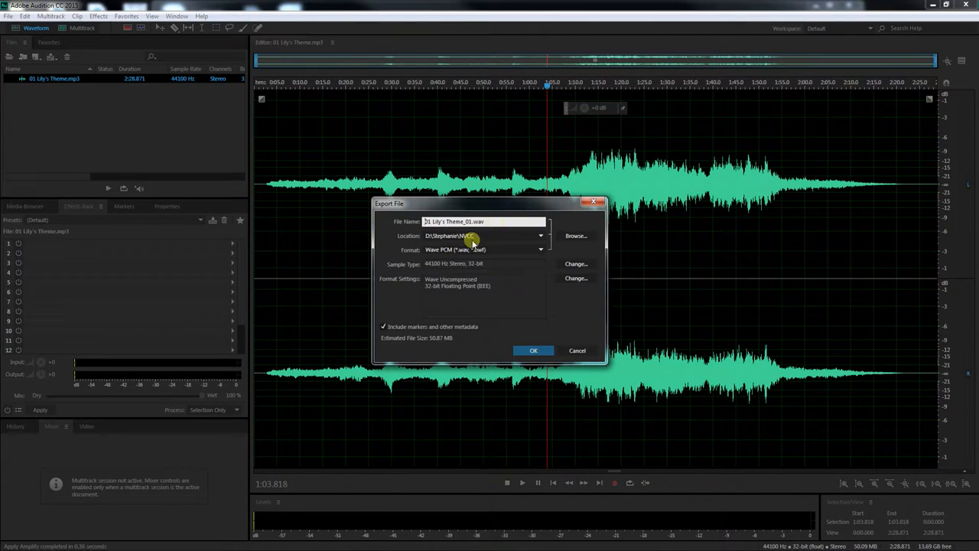
pyautogui.click(578, 236)
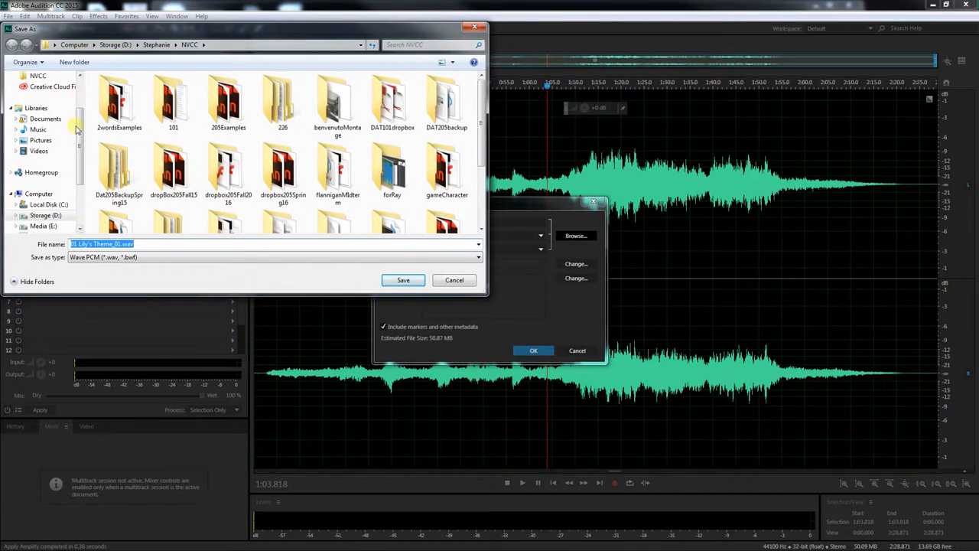
pyautogui.scroll(2, 46, 115)
pyautogui.click(40, 91)
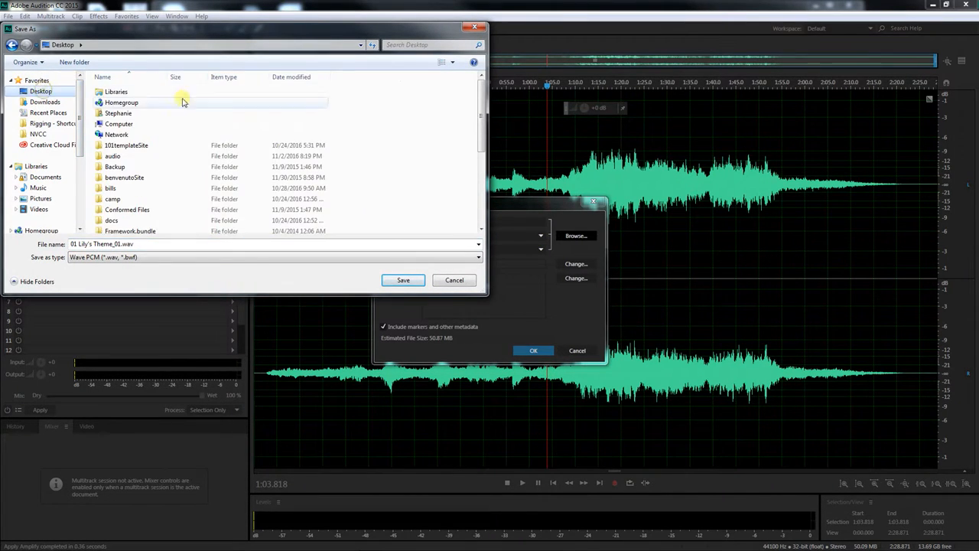
pyautogui.doubleClick(115, 155)
pyautogui.click(408, 281)
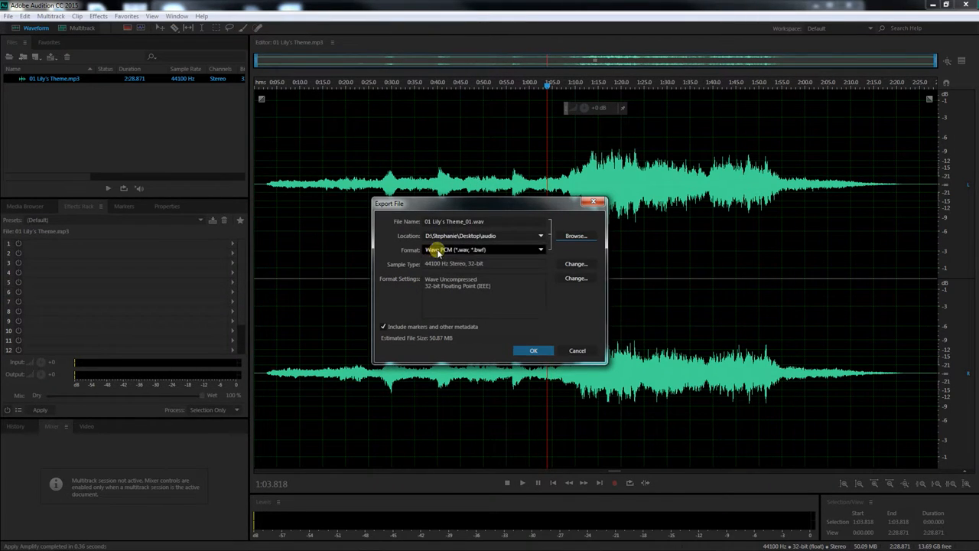
pyautogui.click(440, 251)
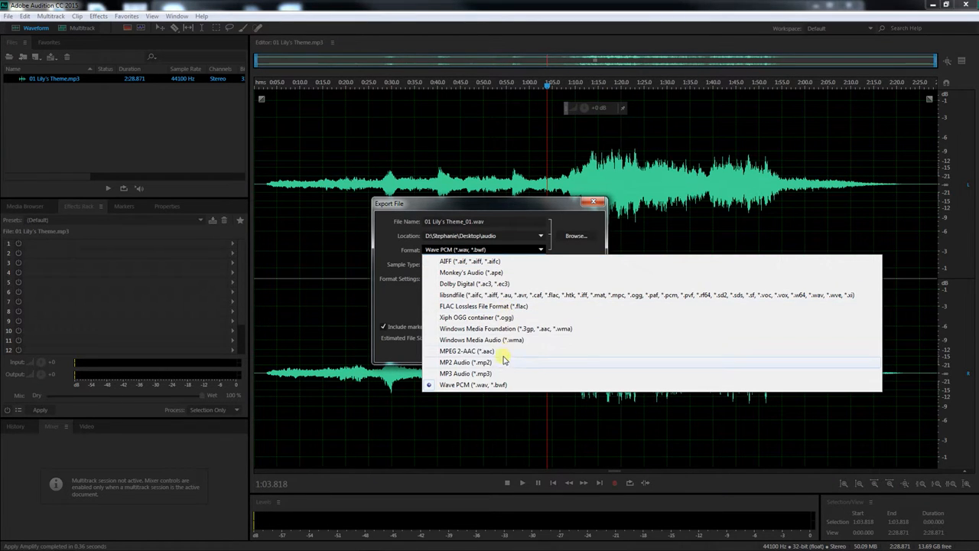
pyautogui.click(496, 386)
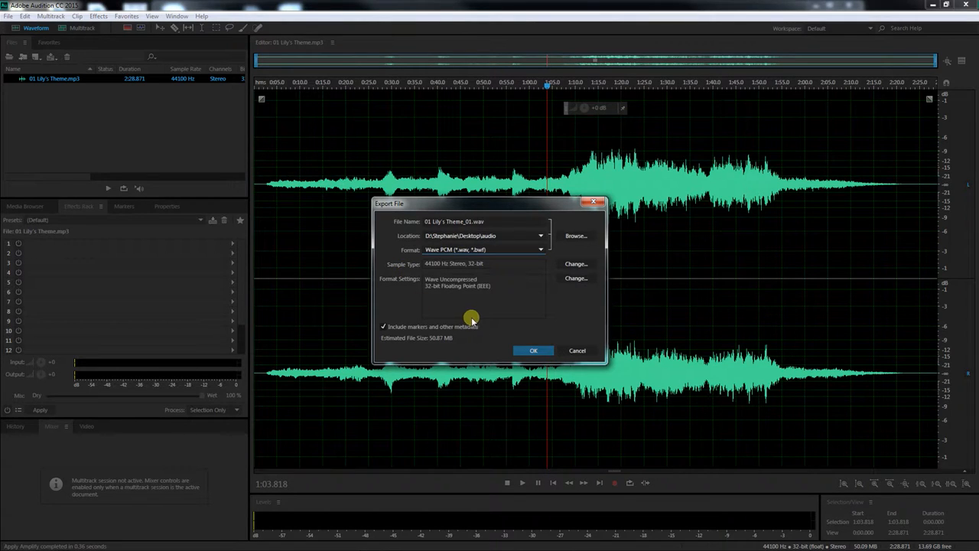
pyautogui.click(533, 353)
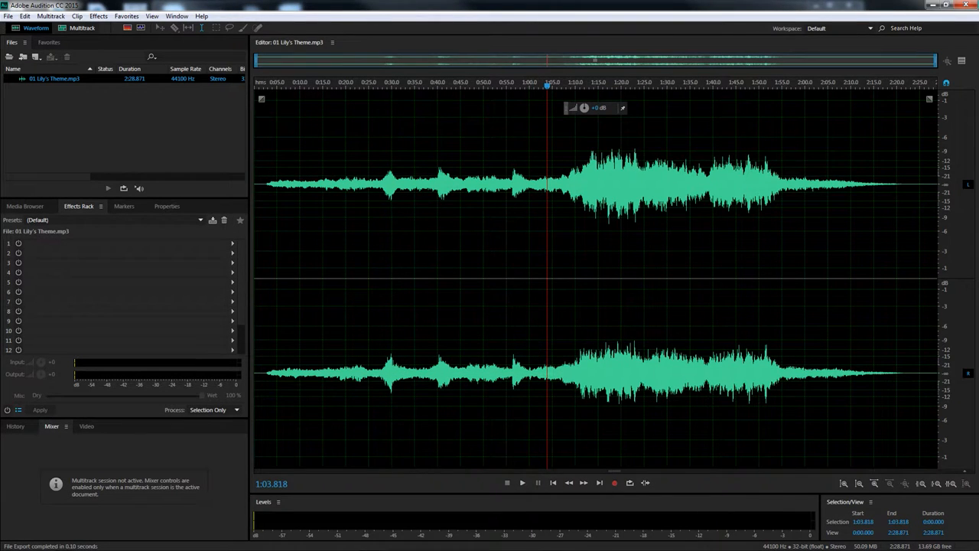
# Compare the exported 01 Lily's Theme_01 WAV and PKF files with the original MP3 in the audio folder, then return to Audition
pyautogui.moveTo(978, 58); pyautogui.dragTo(640, 49)
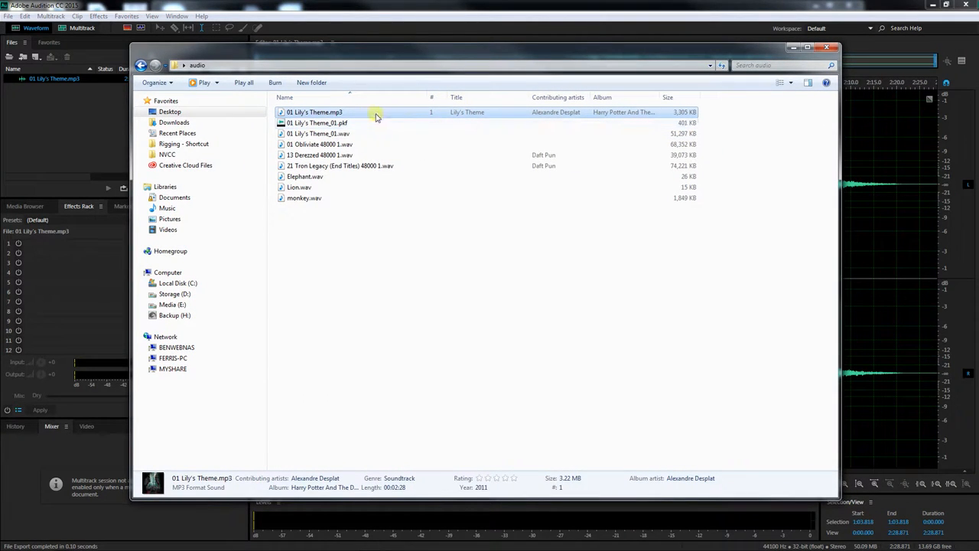
pyautogui.click(313, 134)
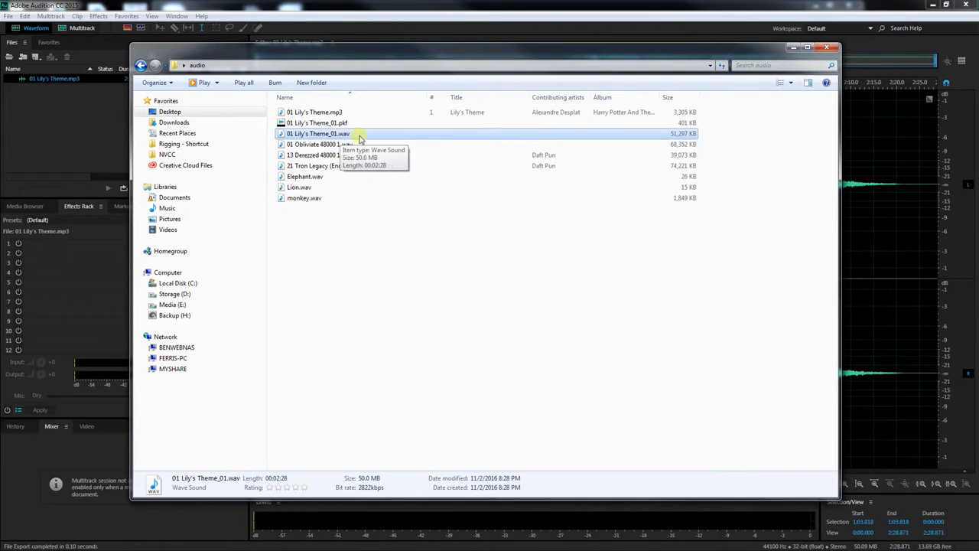
pyautogui.click(316, 124)
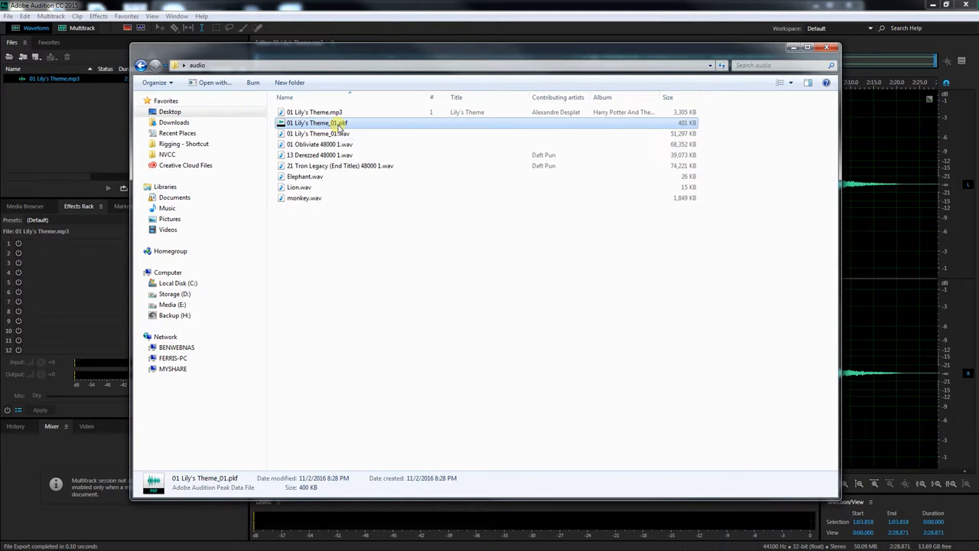
pyautogui.click(312, 134)
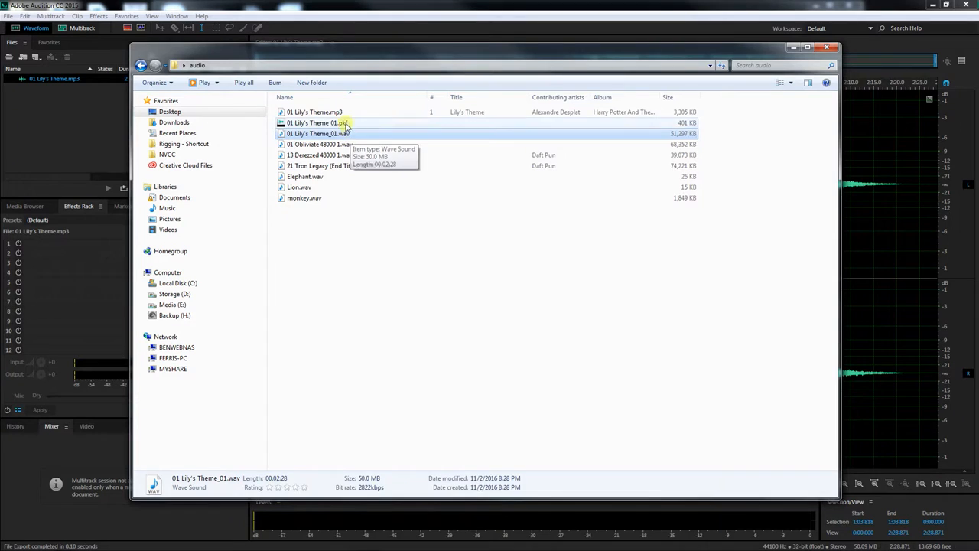
pyautogui.click(346, 125)
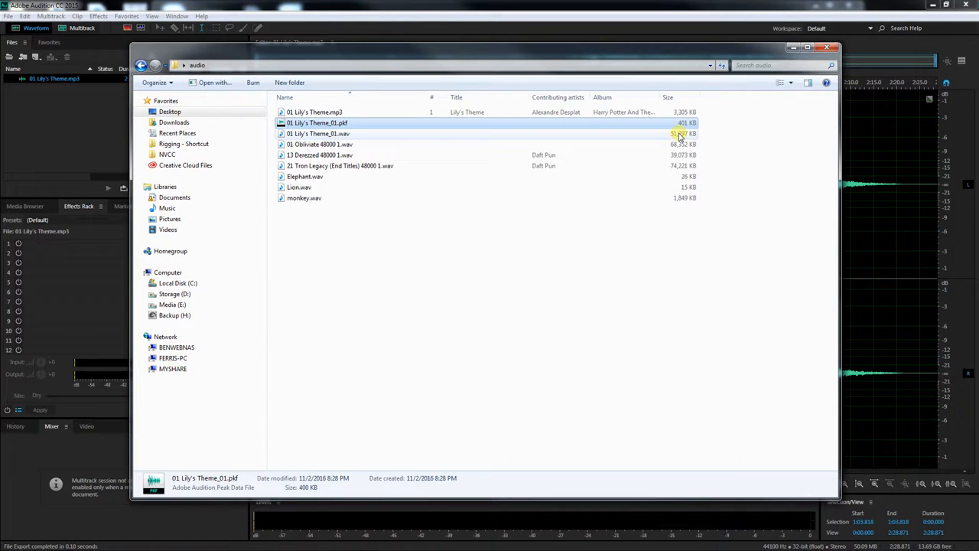
pyautogui.click(340, 134)
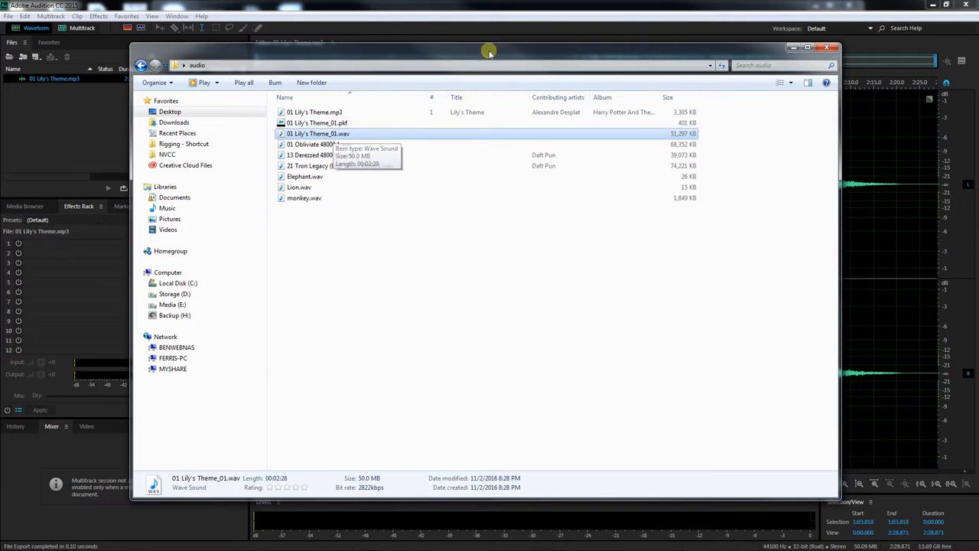
pyautogui.click(452, 7)
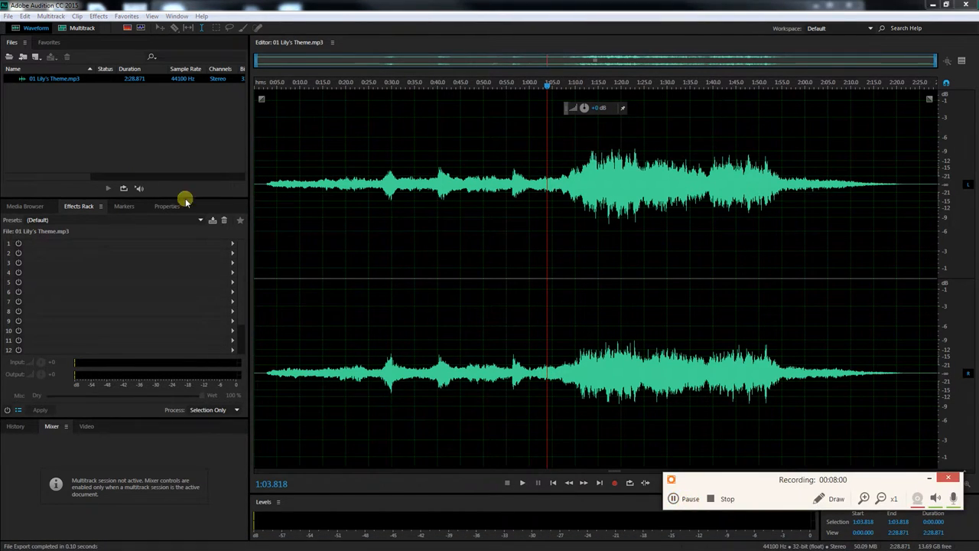
pyautogui.click(176, 148)
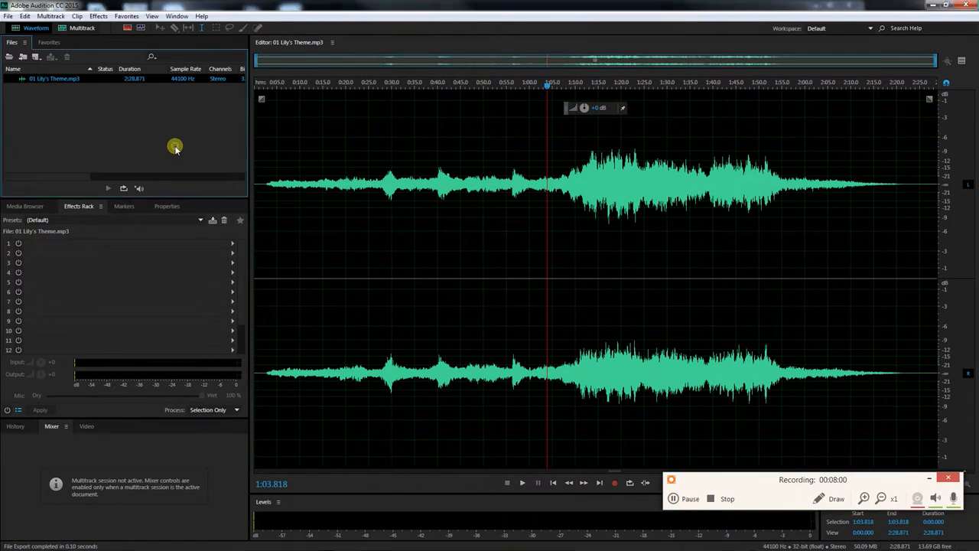
# Start a new multitrack session and name it classExample
pyautogui.click(929, 478)
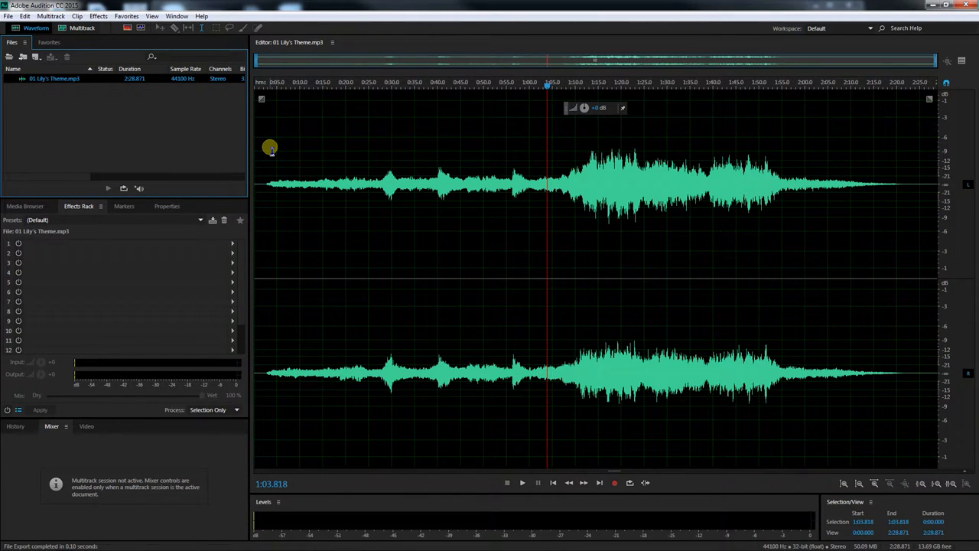
pyautogui.click(73, 30)
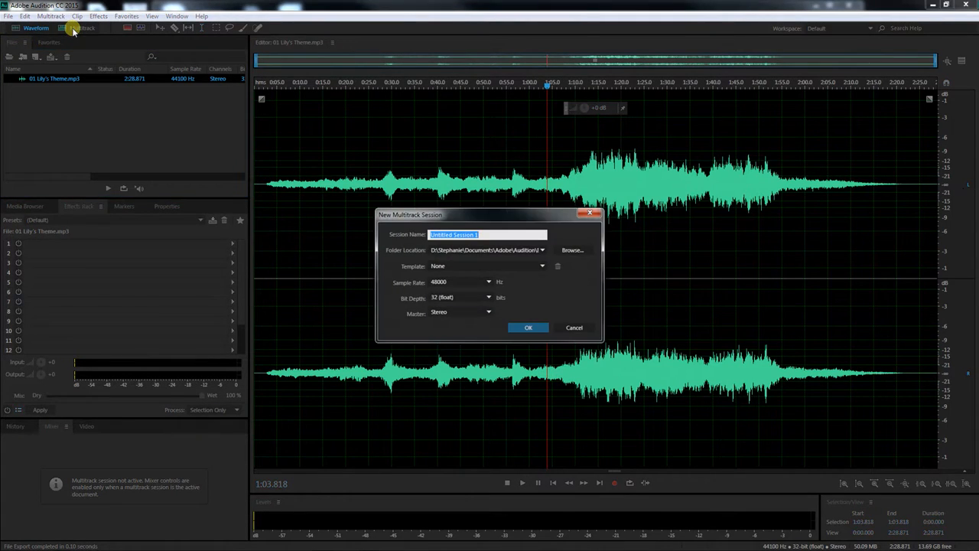
pyautogui.moveTo(442, 217); pyautogui.dragTo(389, 161)
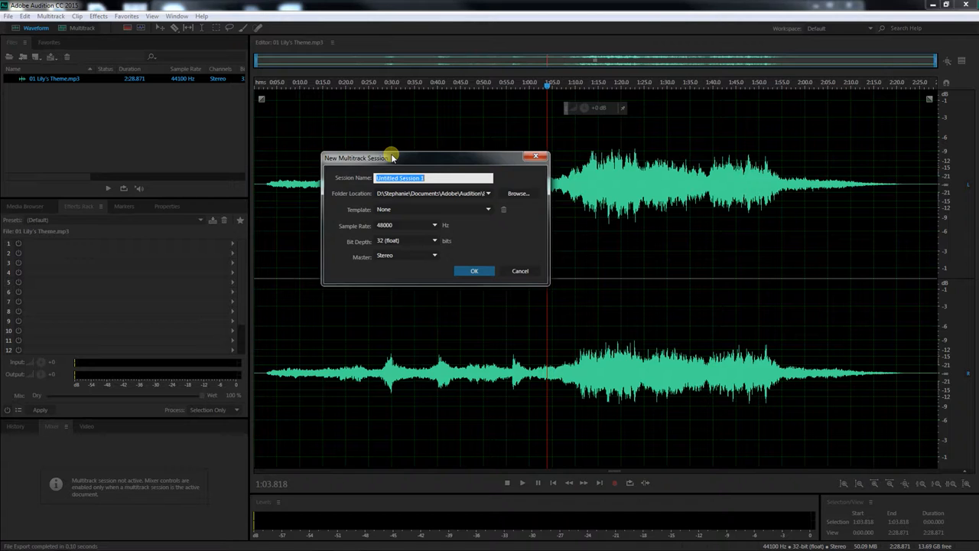
pyautogui.write('classExample')
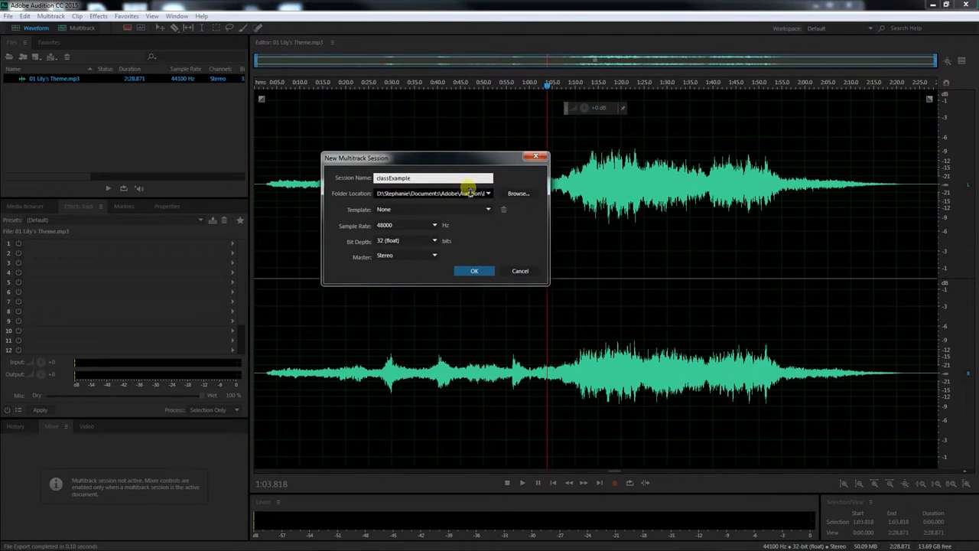
# Set the session's folder location to the audio folder on the Desktop and create the session
pyautogui.click(488, 195)
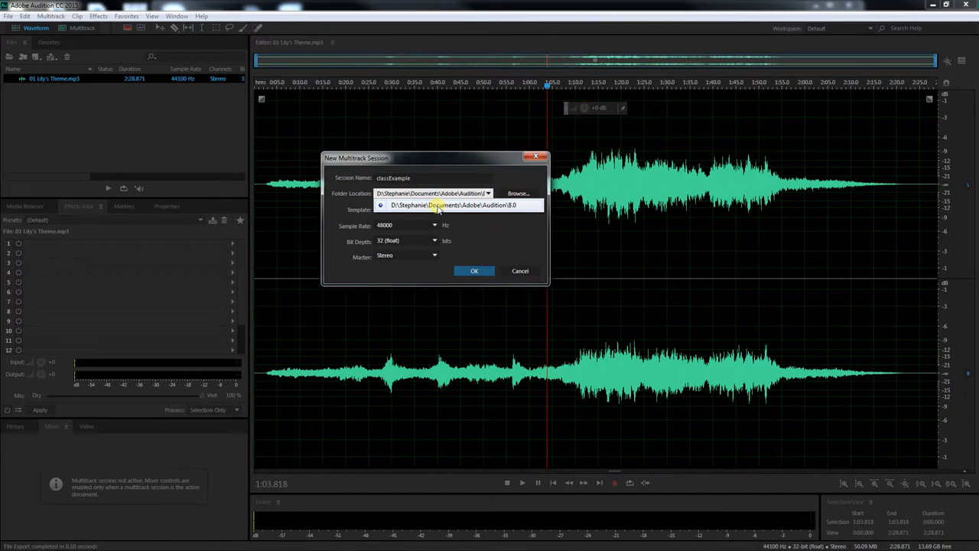
pyautogui.click(518, 195)
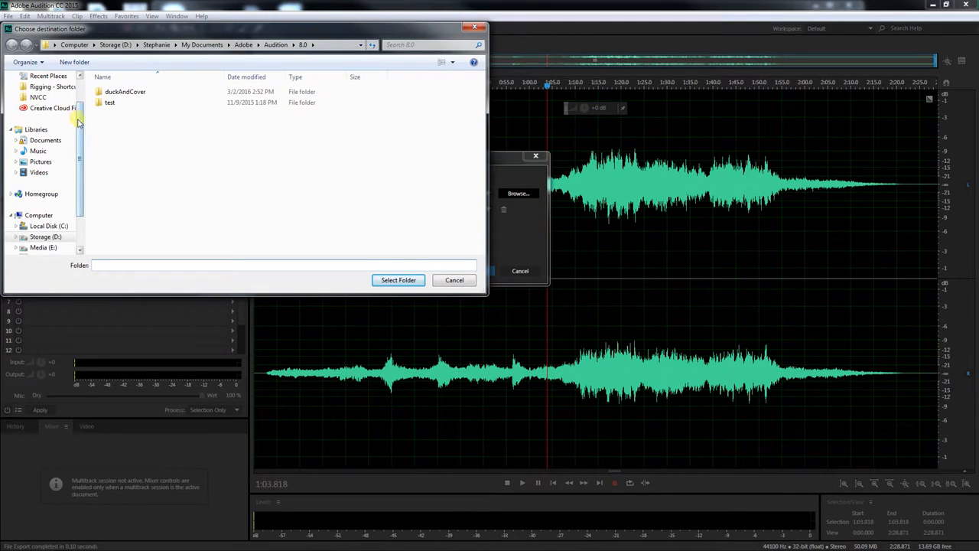
pyautogui.scroll(2, 67, 113)
pyautogui.click(42, 91)
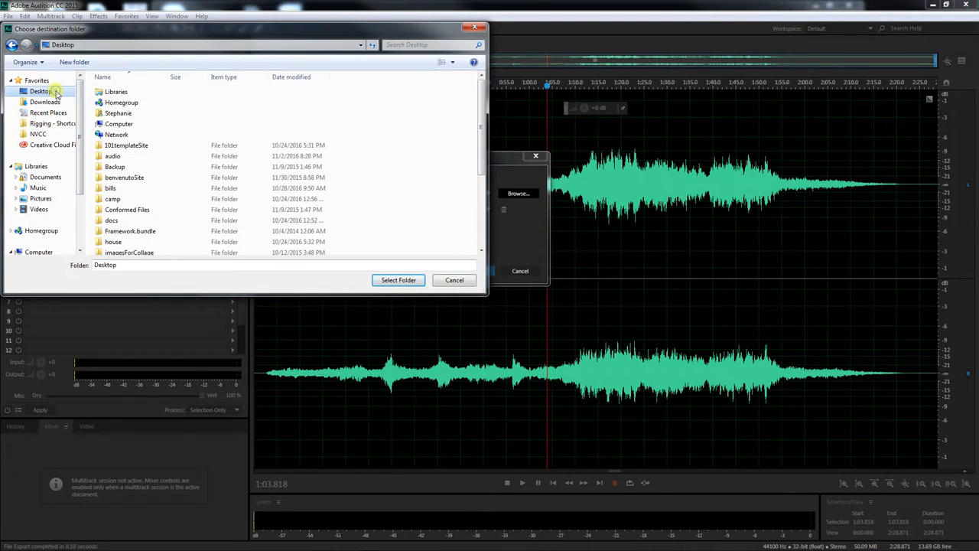
pyautogui.doubleClick(115, 155)
pyautogui.click(399, 280)
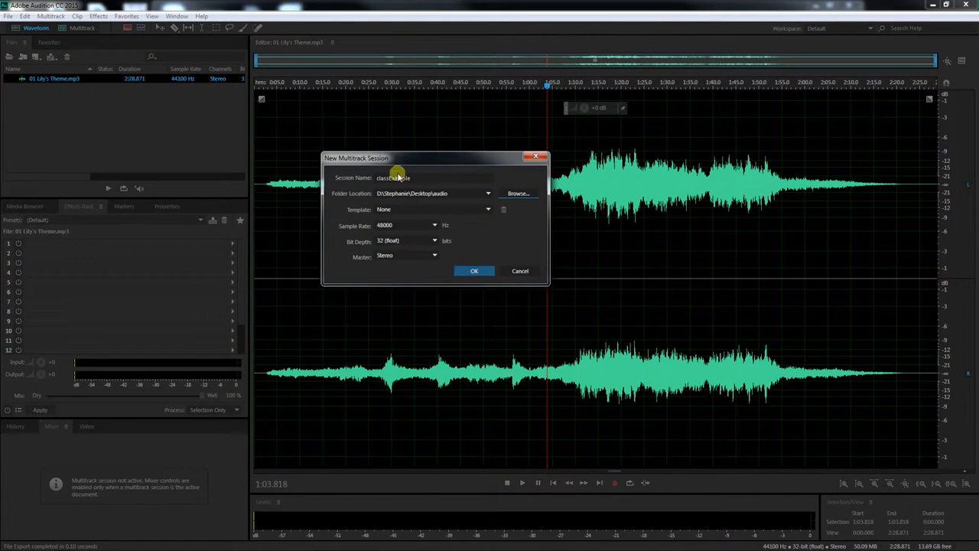
pyautogui.click(479, 273)
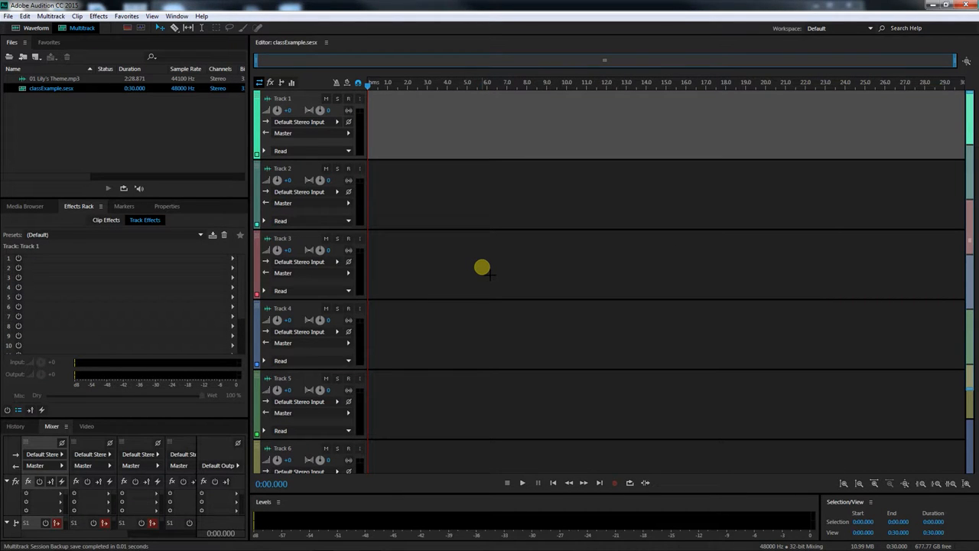
# Examine the classExample session folder and its session file inside the Desktop's audio folder
pyautogui.click(23, 90)
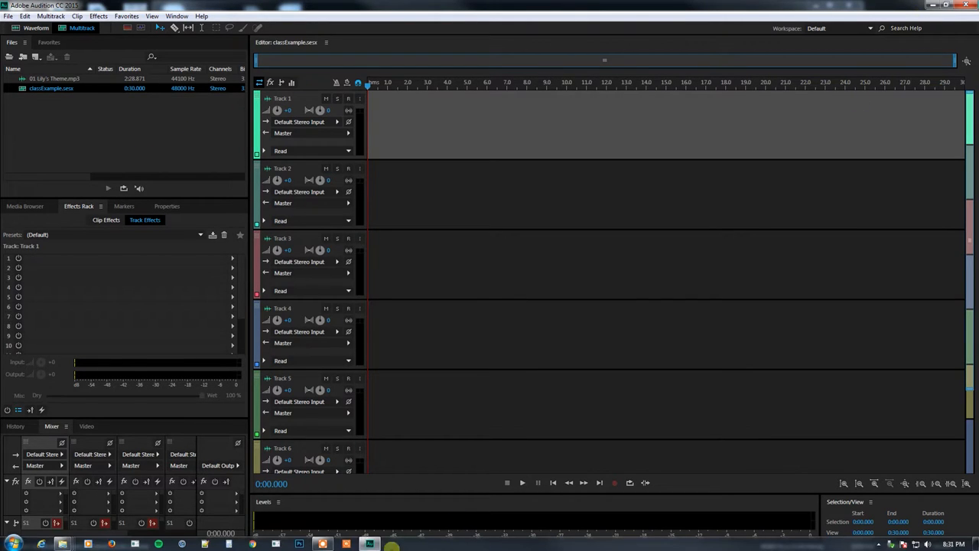
pyautogui.moveTo(64, 543)
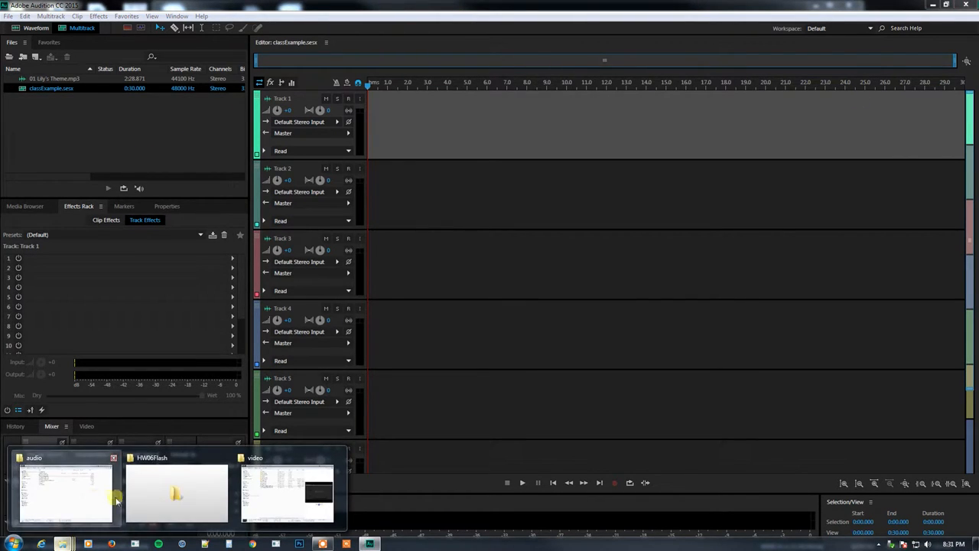
pyautogui.click(61, 495)
pyautogui.moveTo(247, 43); pyautogui.dragTo(233, 29)
pyautogui.click(288, 100)
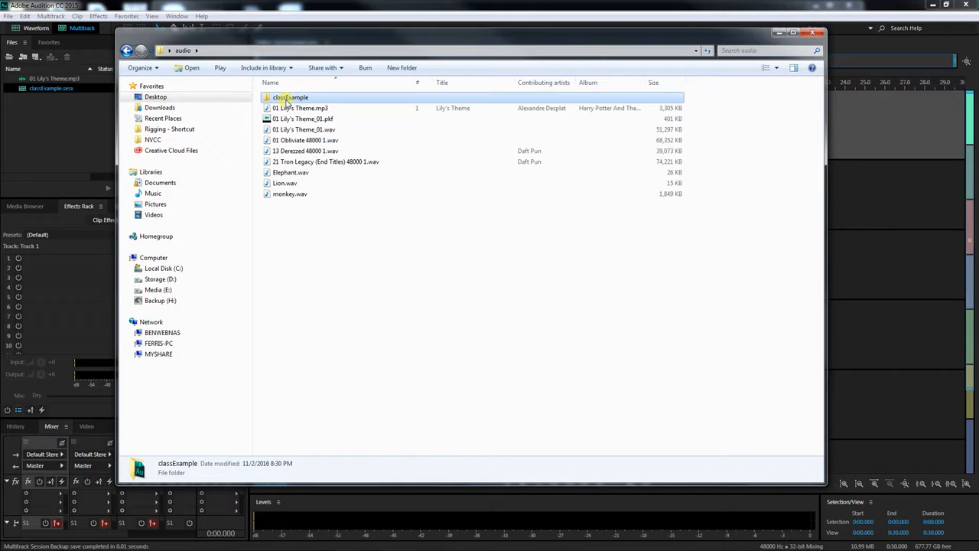
pyautogui.doubleClick(287, 100)
pyautogui.click(290, 109)
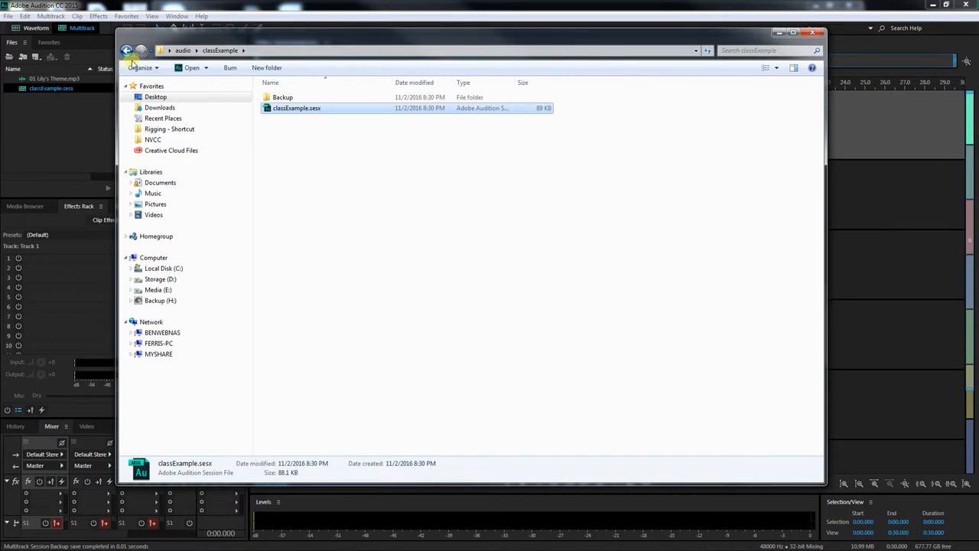
pyautogui.click(127, 51)
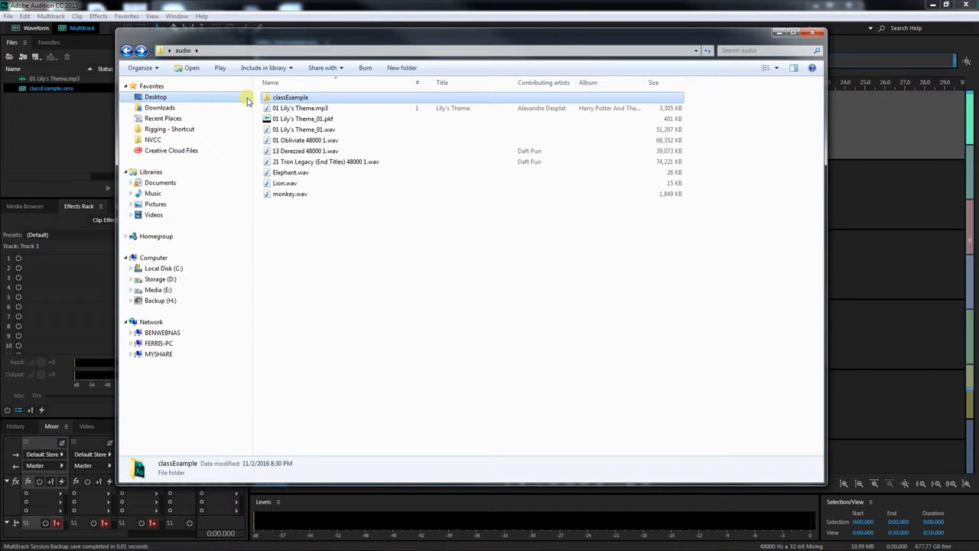
pyautogui.click(127, 50)
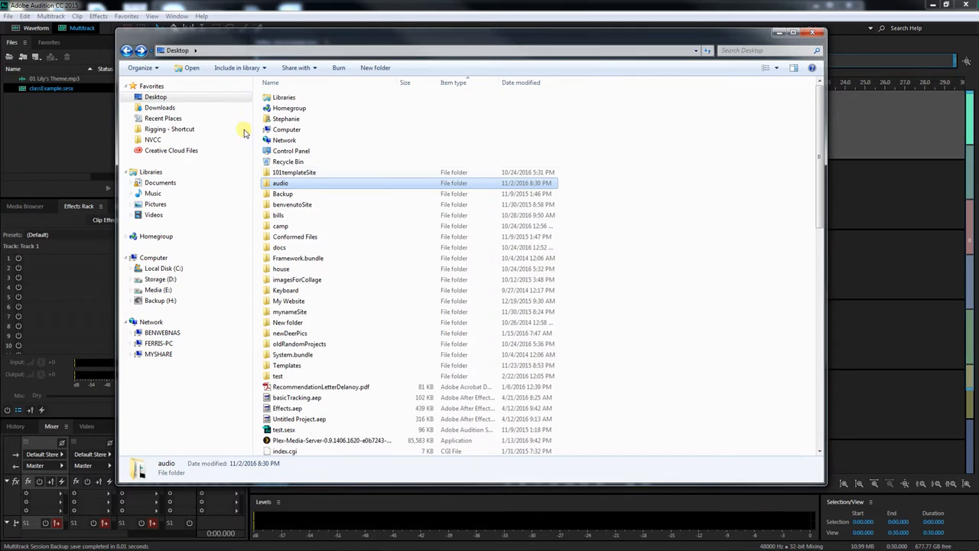
pyautogui.doubleClick(286, 184)
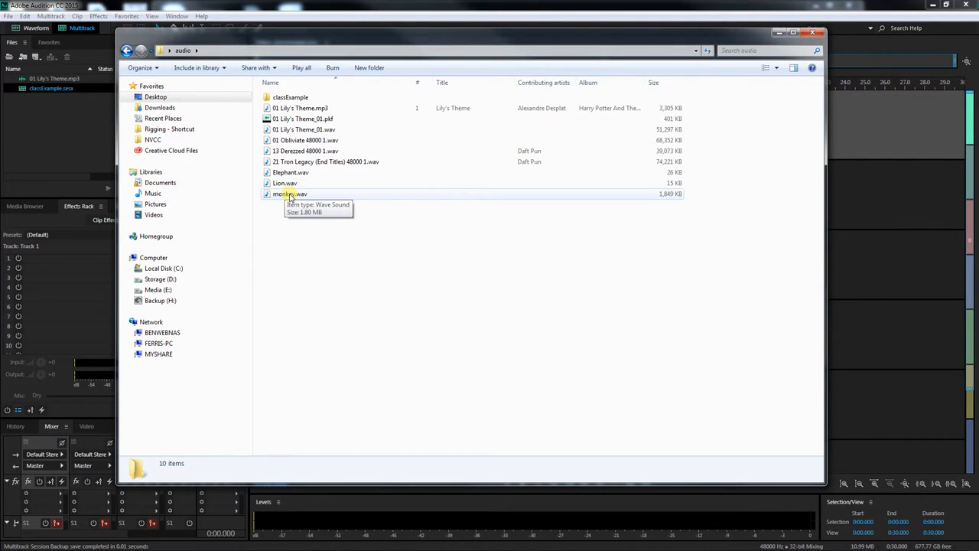
pyautogui.doubleClick(291, 97)
pyautogui.click(293, 109)
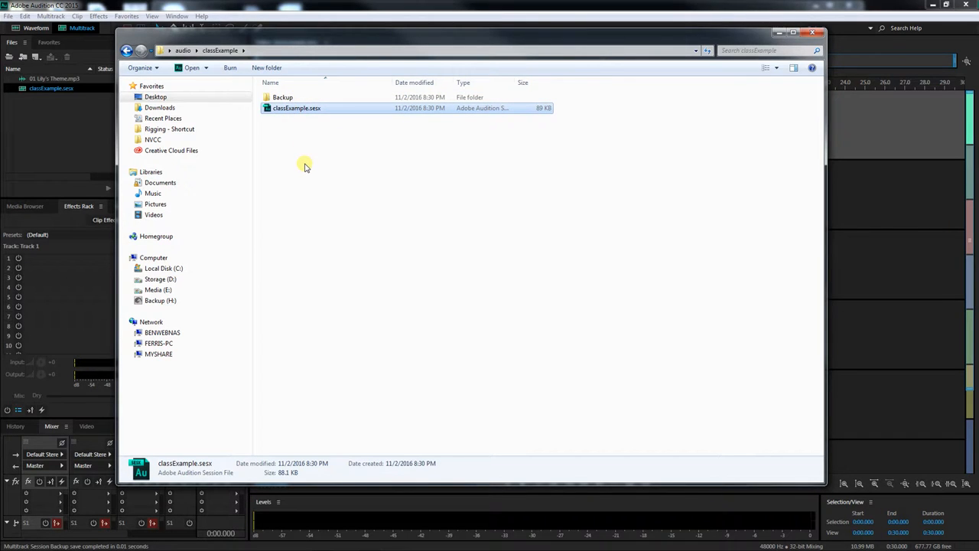
pyautogui.click(74, 124)
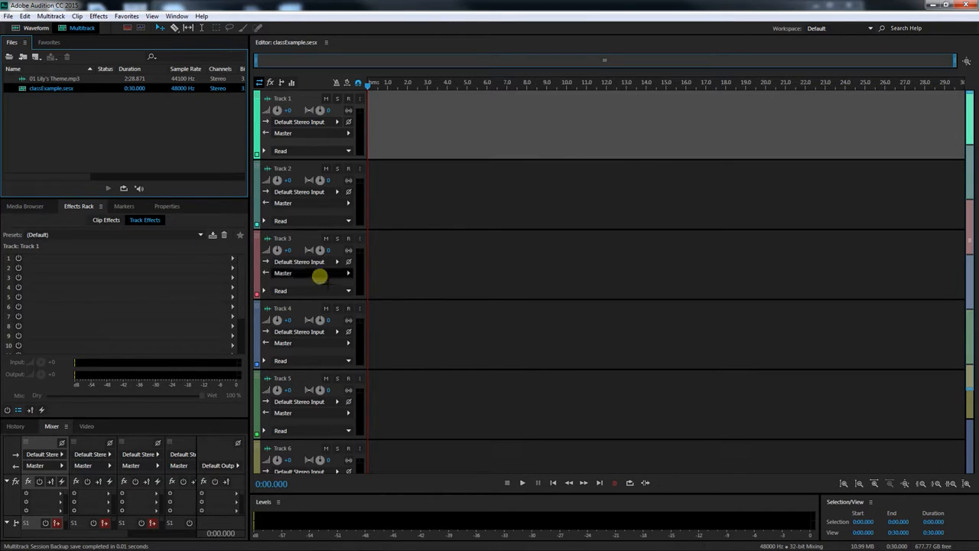
pyautogui.click(84, 104)
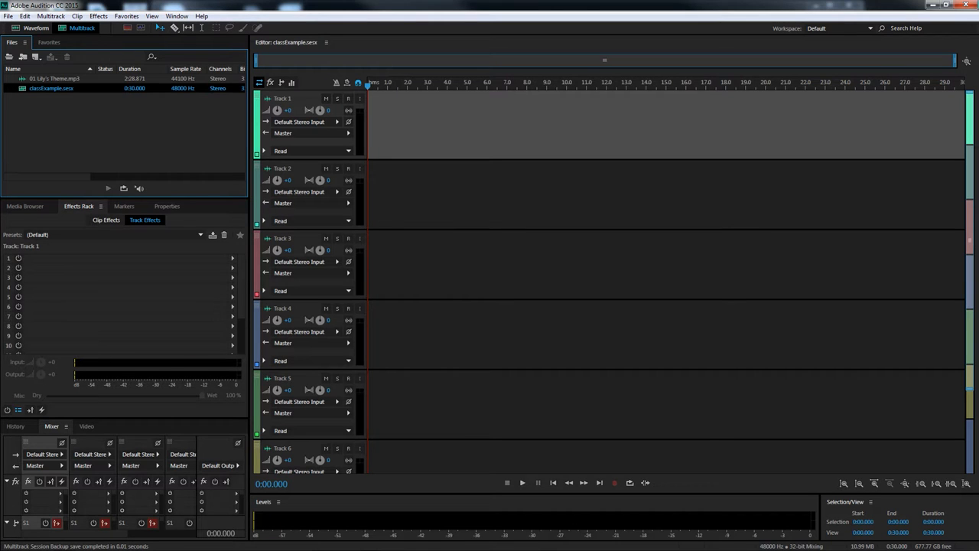
pyautogui.moveTo(59, 542)
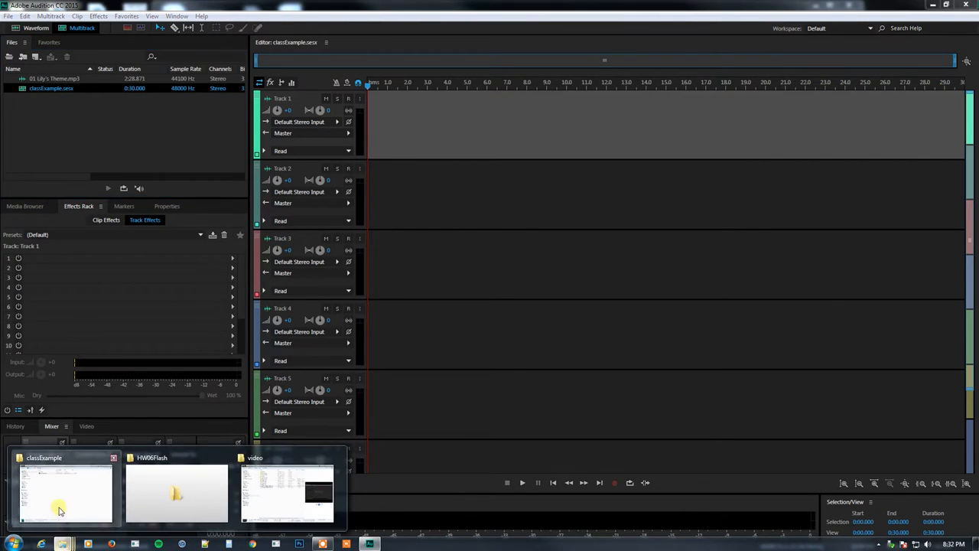
pyautogui.click(65, 493)
pyautogui.moveTo(350, 35); pyautogui.dragTo(485, 61)
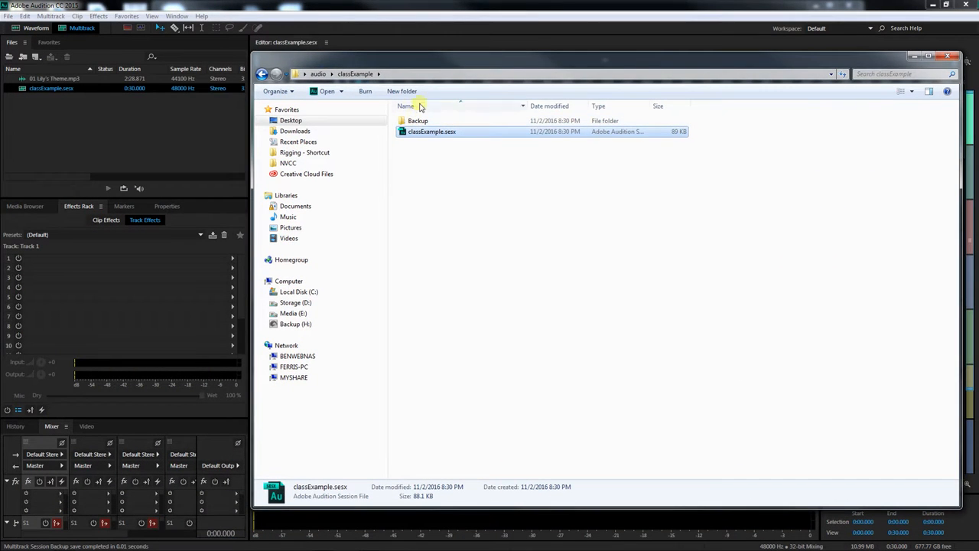
pyautogui.click(260, 74)
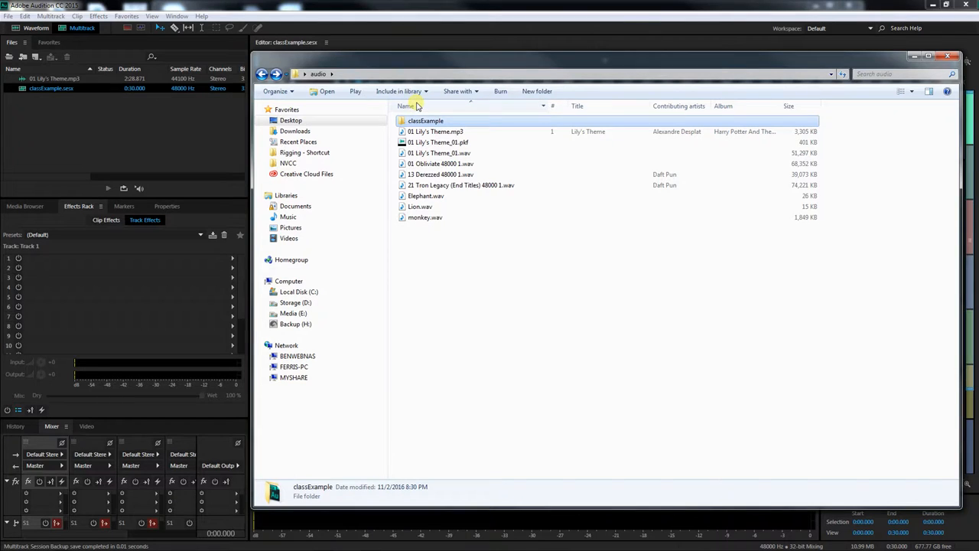
pyautogui.moveTo(388, 58); pyautogui.dragTo(978, 100)
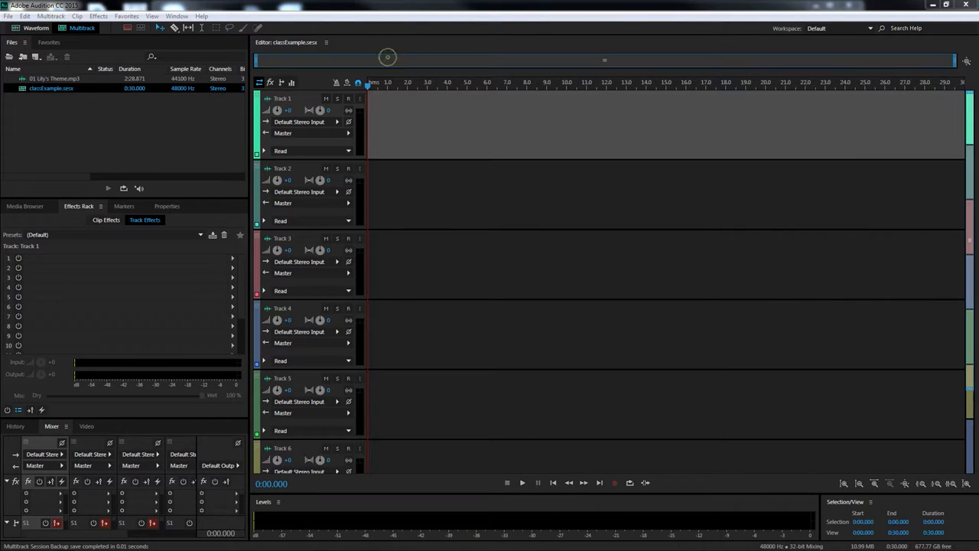
pyautogui.click(57, 116)
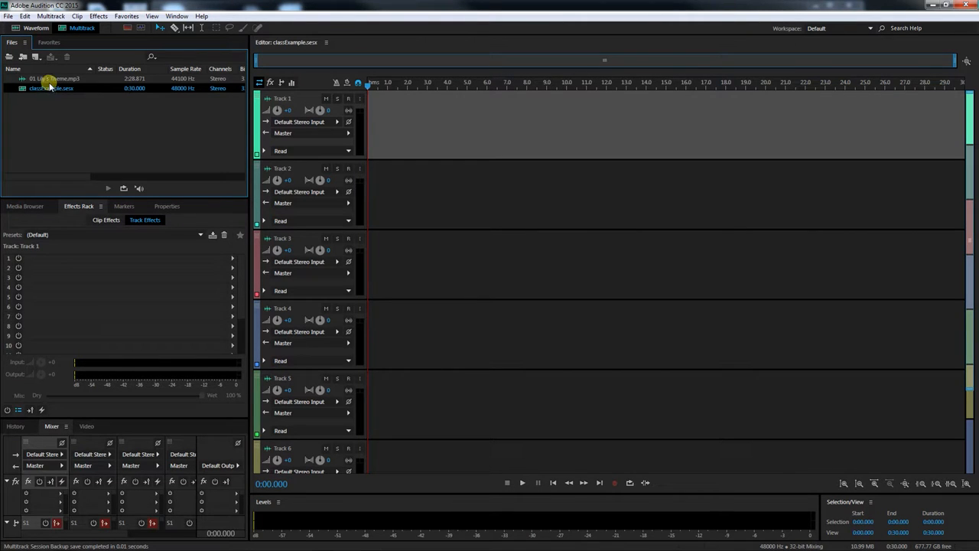
pyautogui.click(7, 16)
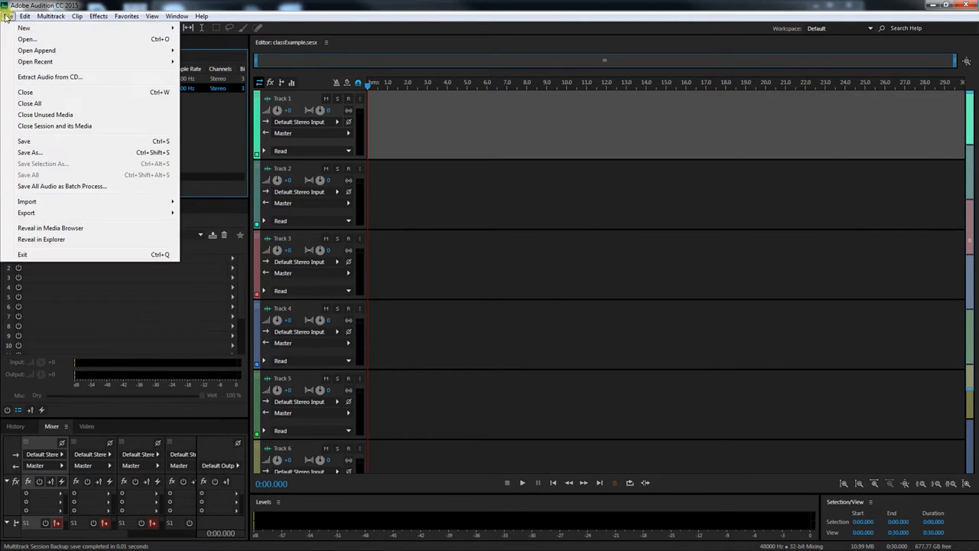
pyautogui.moveTo(51, 204)
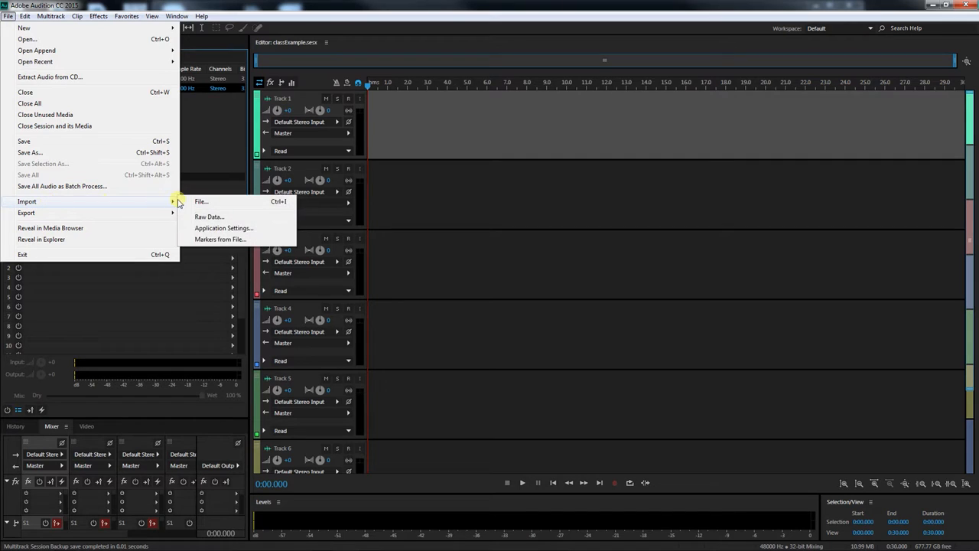
pyautogui.click(201, 203)
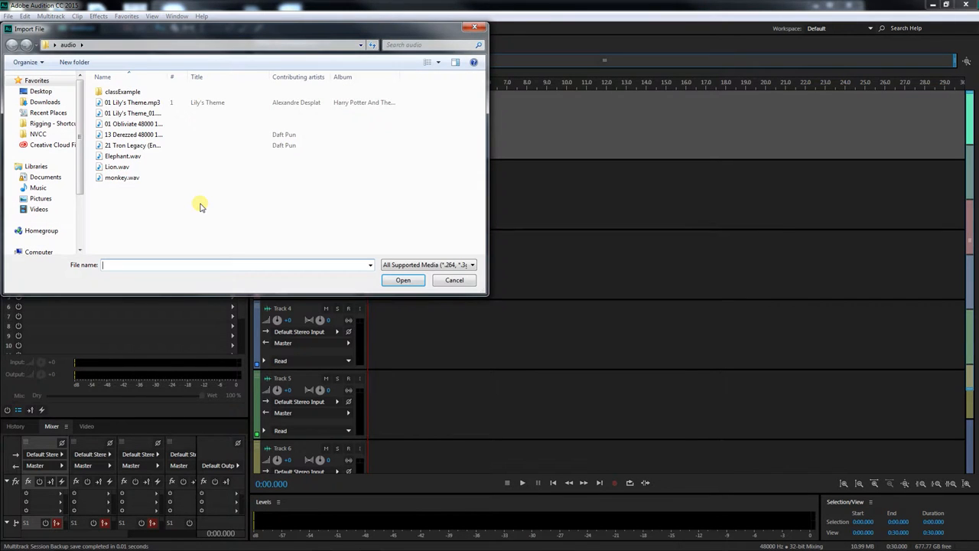
pyautogui.click(403, 280)
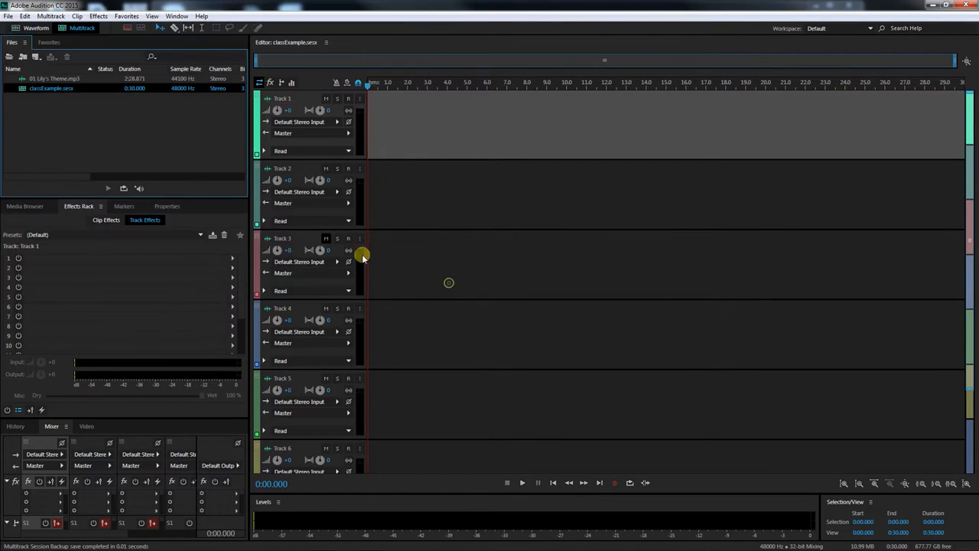
pyautogui.click(16, 27)
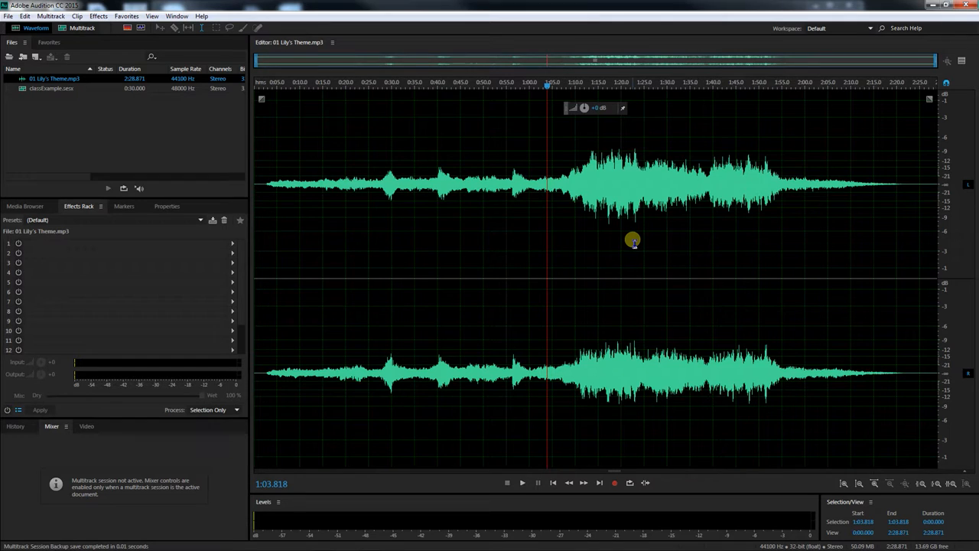
pyautogui.click(80, 31)
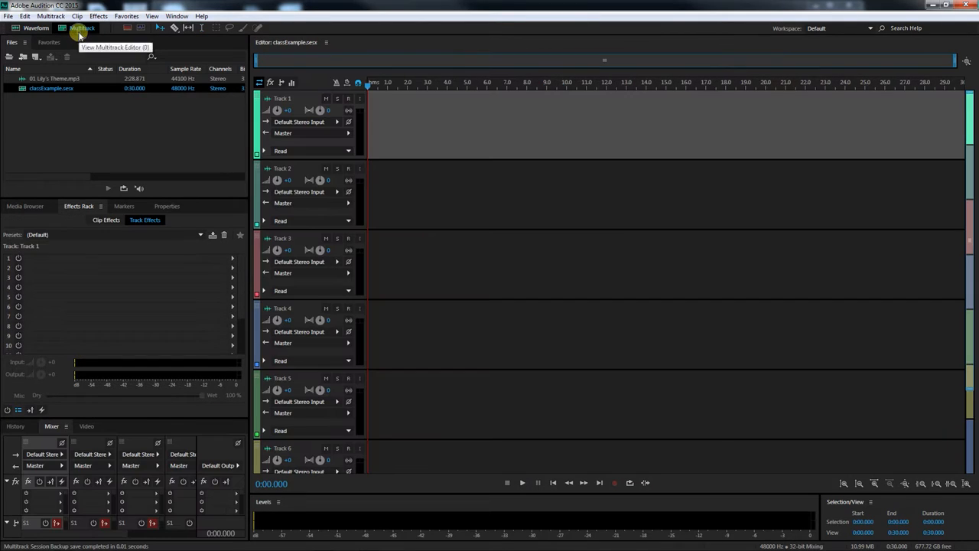
# Import the WAV files 01 Lily's Theme_01, 01 Obliviate 48000 1, 13 Derezzed 48000 1, 21 Tron Legacy, Elephant, Lion and monkey into the session
pyautogui.click(8, 16)
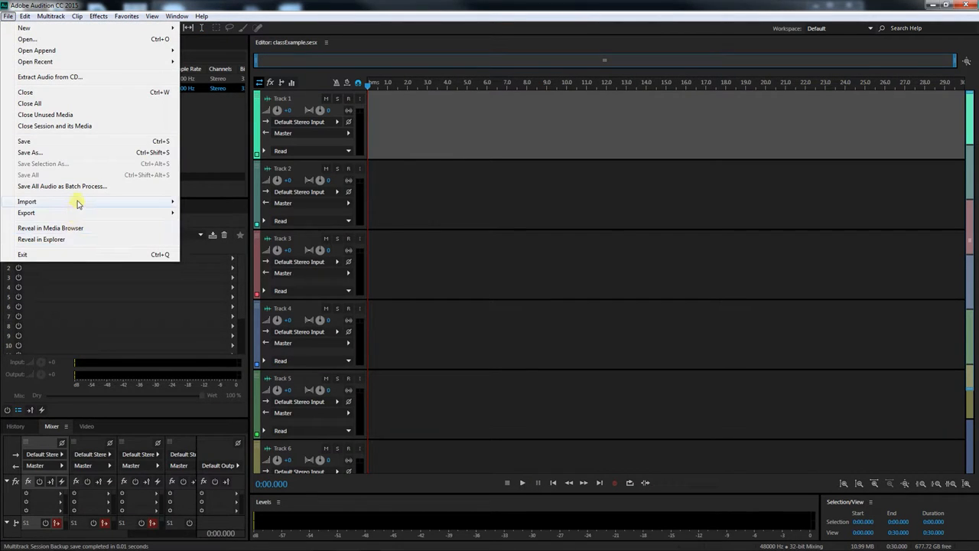
pyautogui.moveTo(78, 203)
pyautogui.click(231, 201)
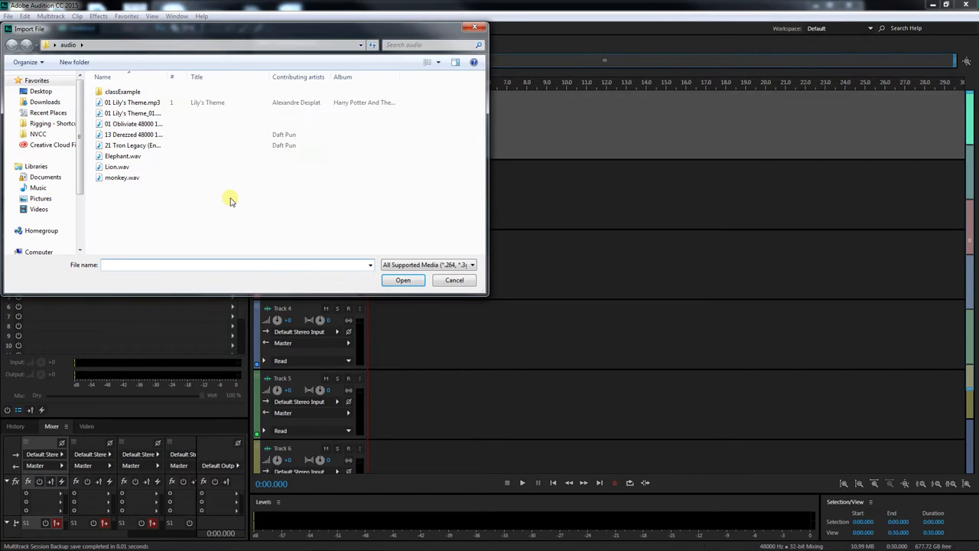
pyautogui.moveTo(127, 214); pyautogui.dragTo(125, 121)
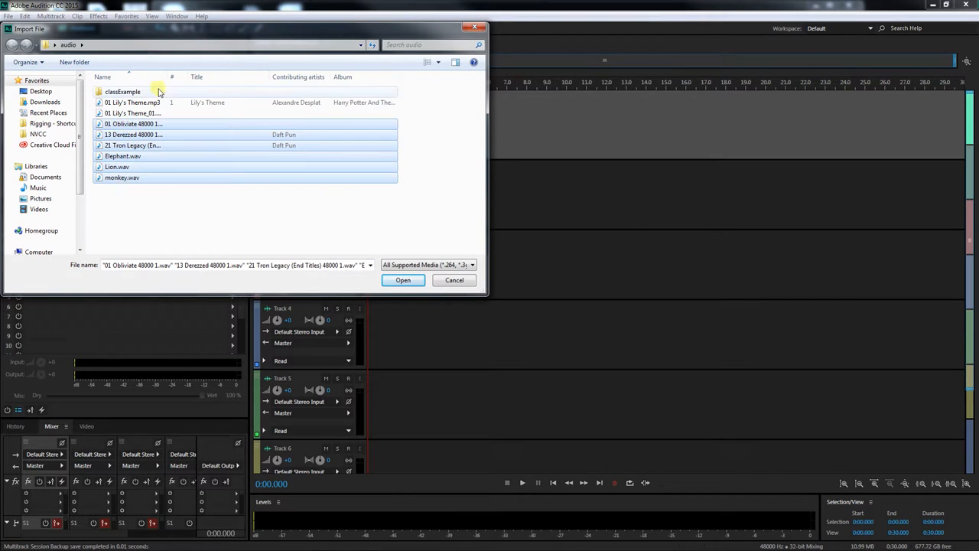
pyautogui.moveTo(171, 80); pyautogui.dragTo(231, 79)
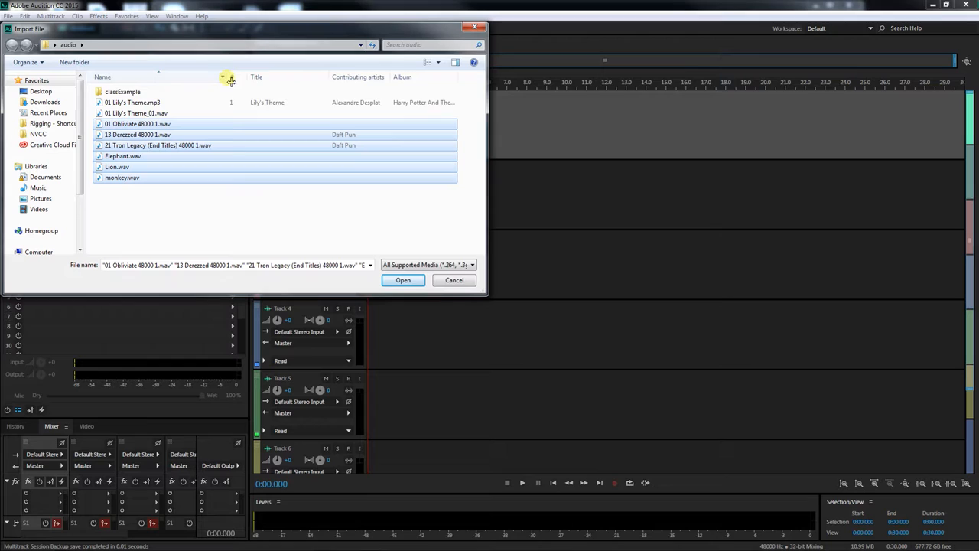
pyautogui.keyDown('ctrl'); pyautogui.click(157, 113); pyautogui.keyUp('ctrl')
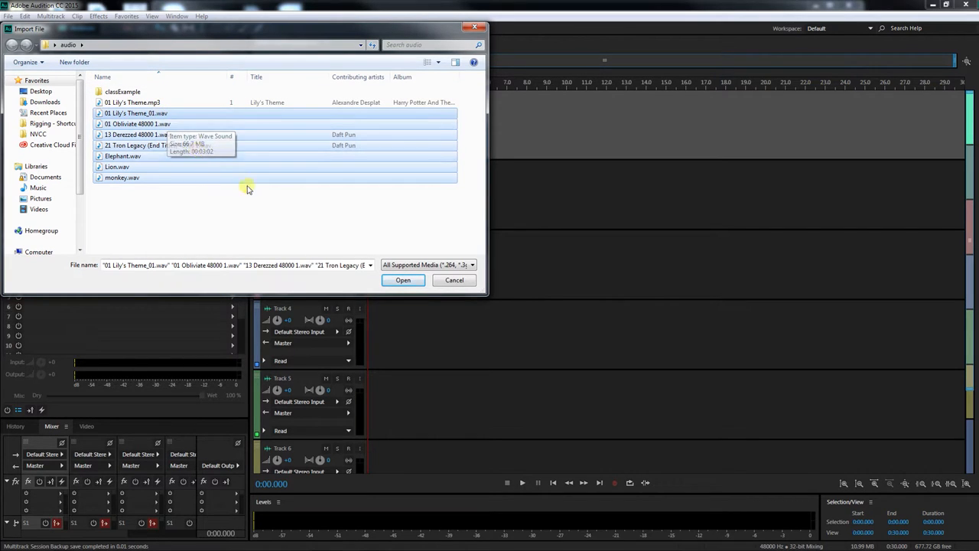
pyautogui.click(403, 280)
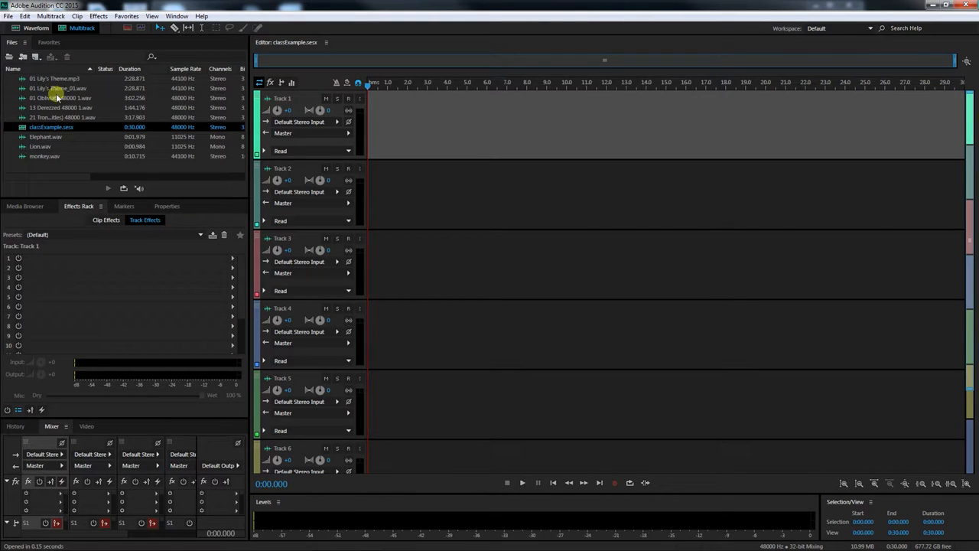
# Examine the .pkf peak files that now sit beside the WAV files in the audio folder
pyautogui.moveTo(978, 31); pyautogui.dragTo(303, 8)
pyautogui.click(345, 113)
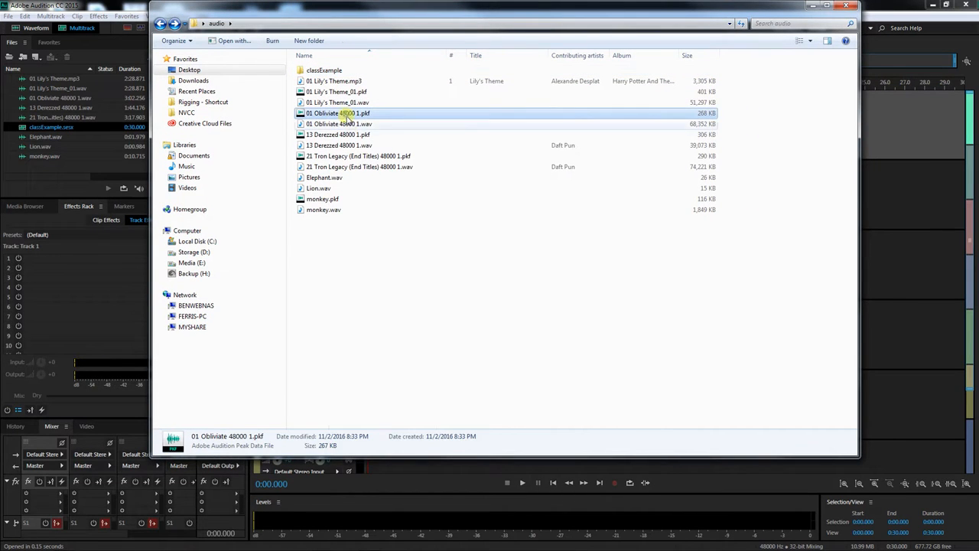
pyautogui.click(350, 135)
pyautogui.click(356, 156)
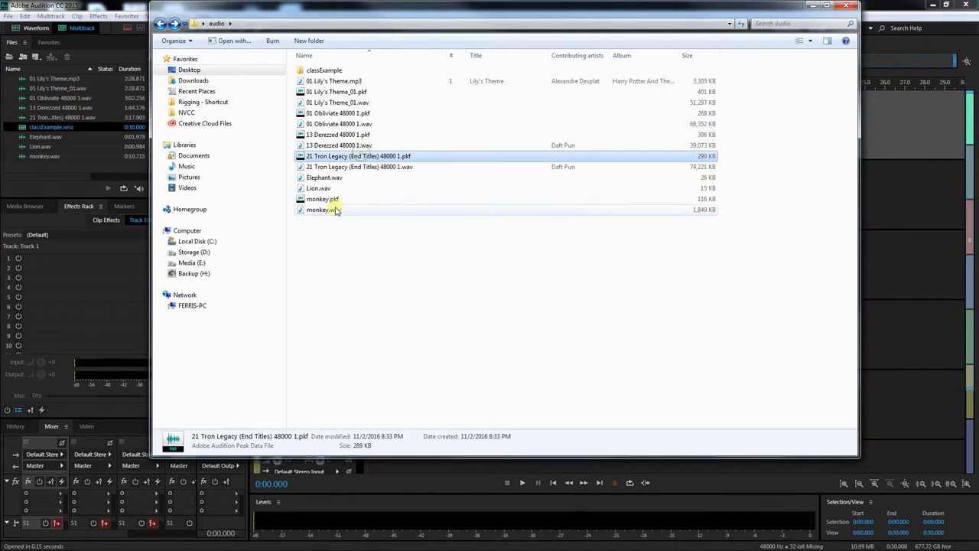
pyautogui.click(333, 201)
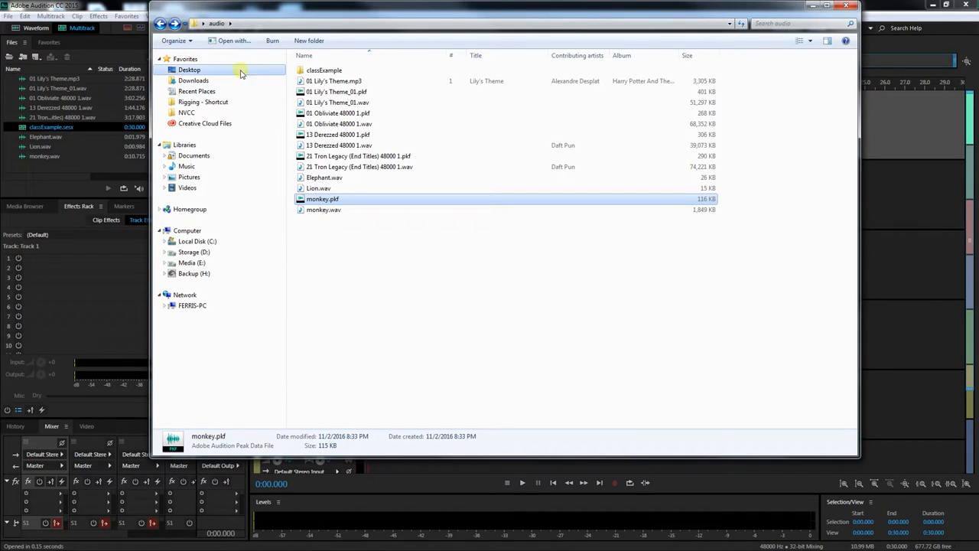
pyautogui.moveTo(252, 10); pyautogui.dragTo(978, 15)
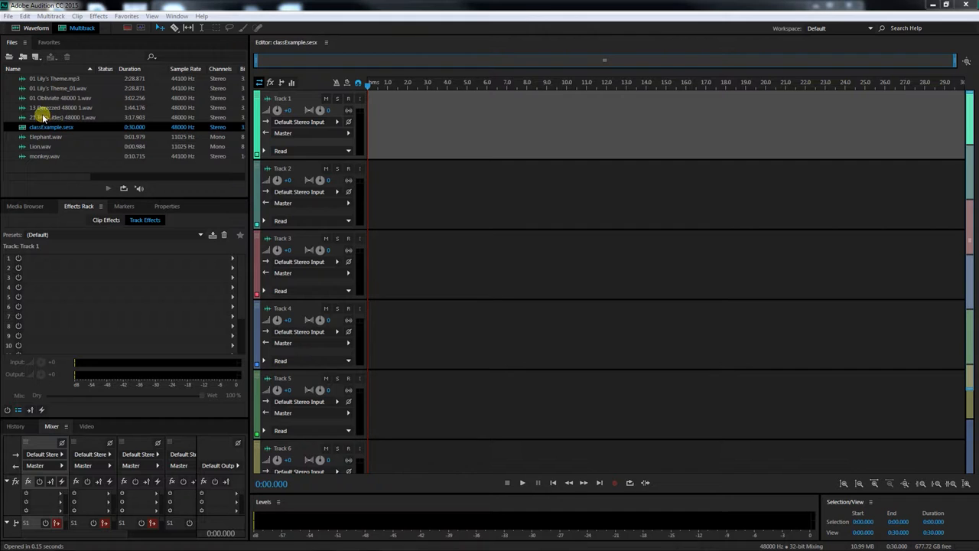
# Place the 21 Tron Legacy, 13 Derezzed and 01 Obliviate clips on Tracks 1, 2 and 3 at the session start
pyautogui.moveTo(43, 117); pyautogui.dragTo(365, 136)
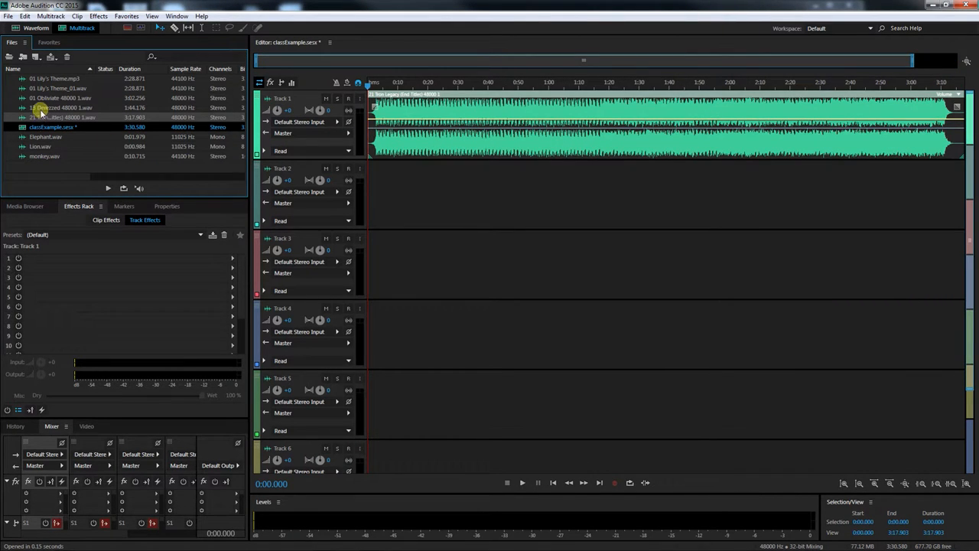
pyautogui.moveTo(38, 107); pyautogui.dragTo(386, 196)
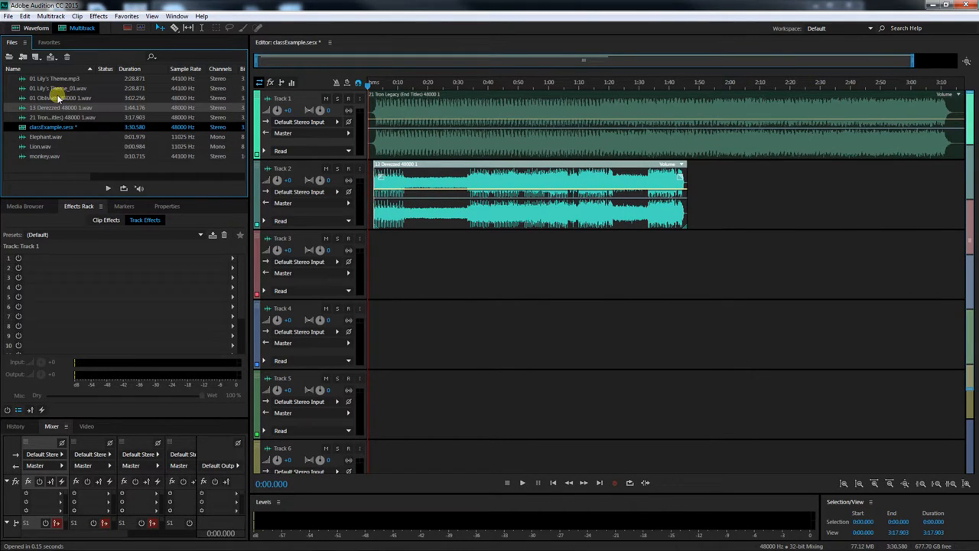
pyautogui.moveTo(46, 98); pyautogui.dragTo(343, 267)
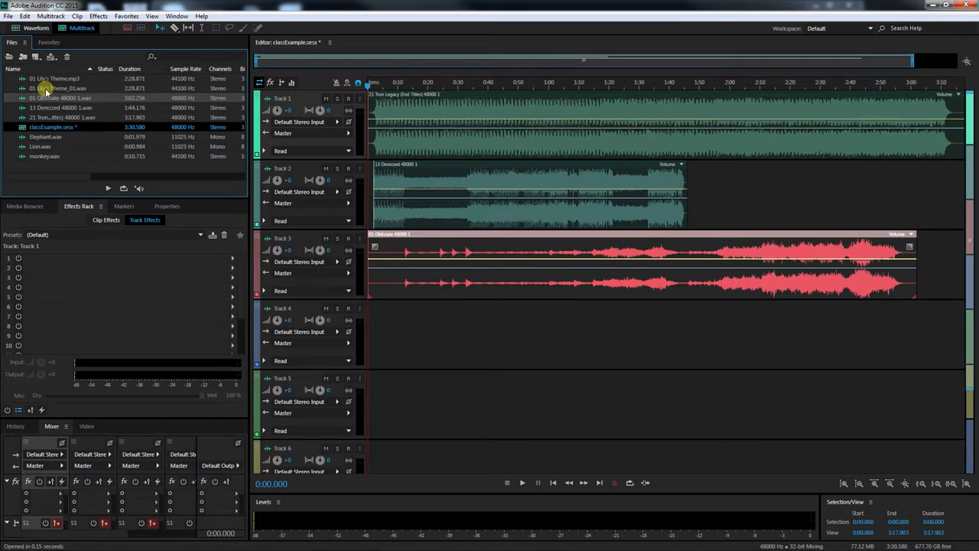
# Add 01 Lily's Theme_01 to Track 4, accept conforming it to the session sample rate, and align it to the start
pyautogui.moveTo(44, 88); pyautogui.dragTo(372, 318)
pyautogui.moveTo(440, 240); pyautogui.dragTo(266, 159)
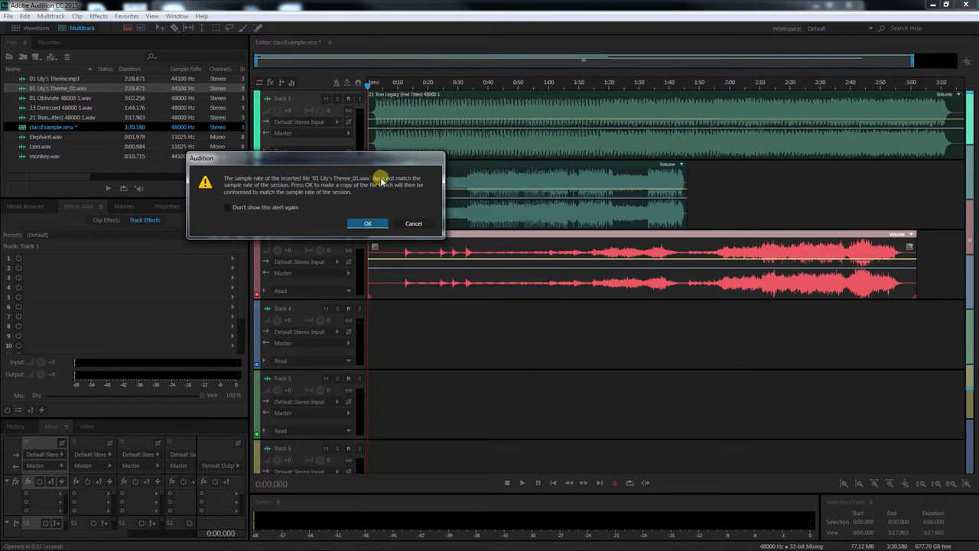
pyautogui.click(350, 224)
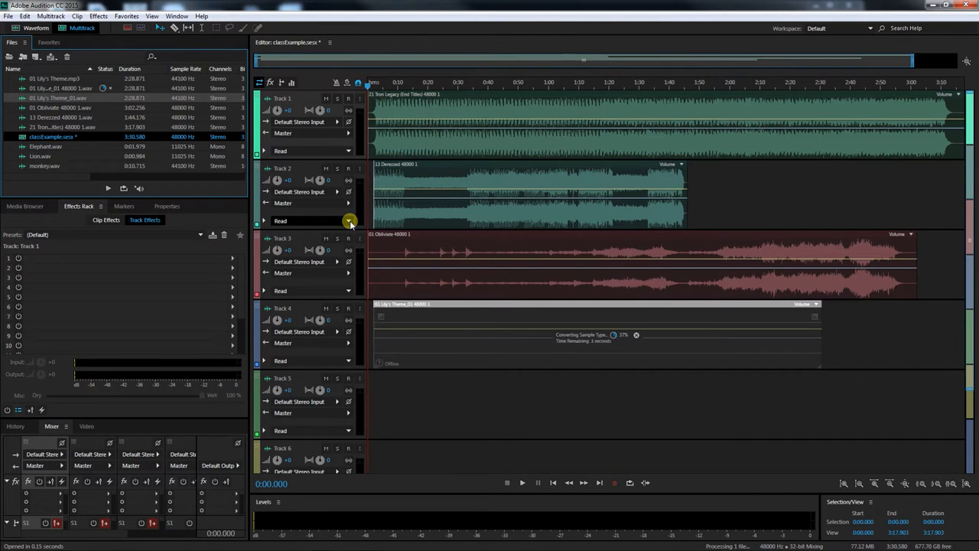
pyautogui.moveTo(634, 306); pyautogui.dragTo(624, 309)
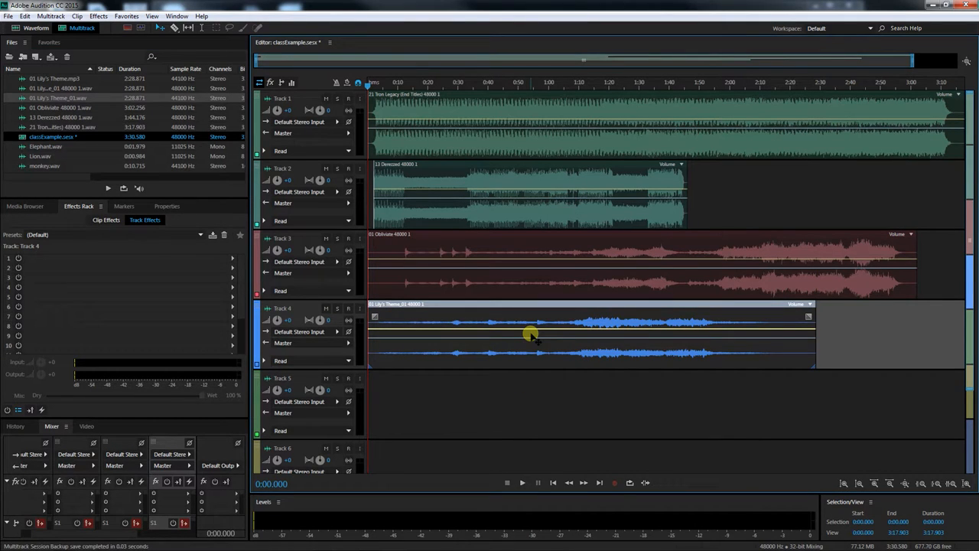
# Widen the multitrack editor and enlarge the heights of Tracks 1 through 4
pyautogui.click(557, 410)
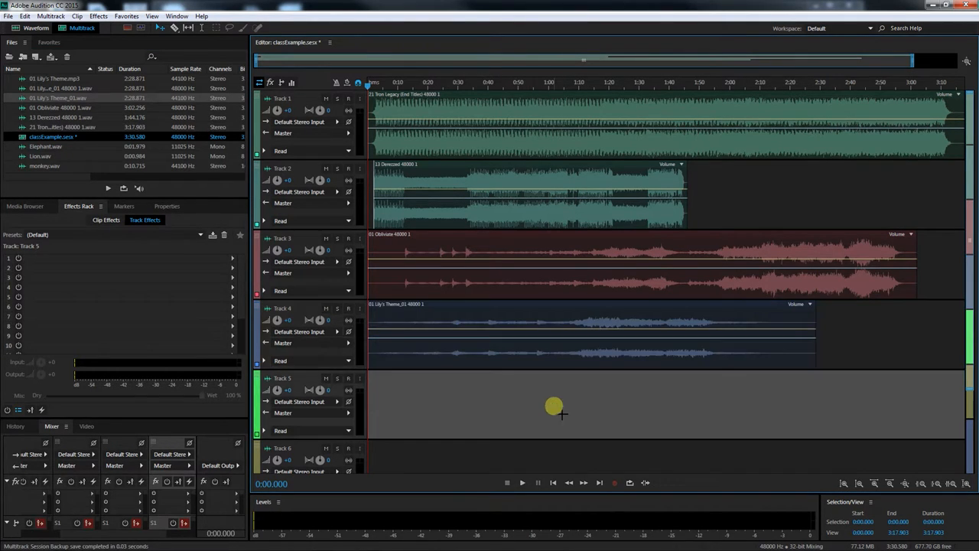
pyautogui.moveTo(247, 221); pyautogui.dragTo(162, 218)
pyautogui.moveTo(242, 160); pyautogui.dragTo(242, 184)
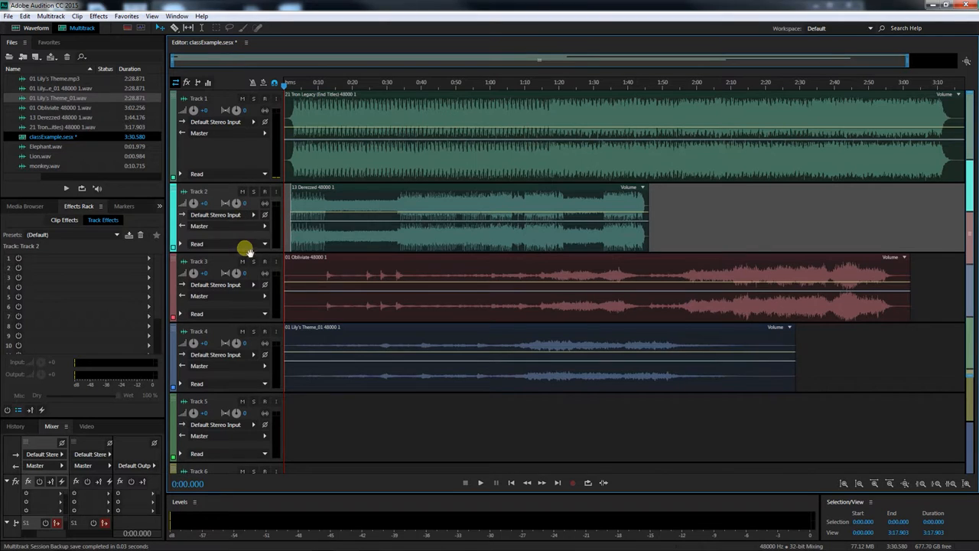
pyautogui.moveTo(245, 251); pyautogui.dragTo(245, 272)
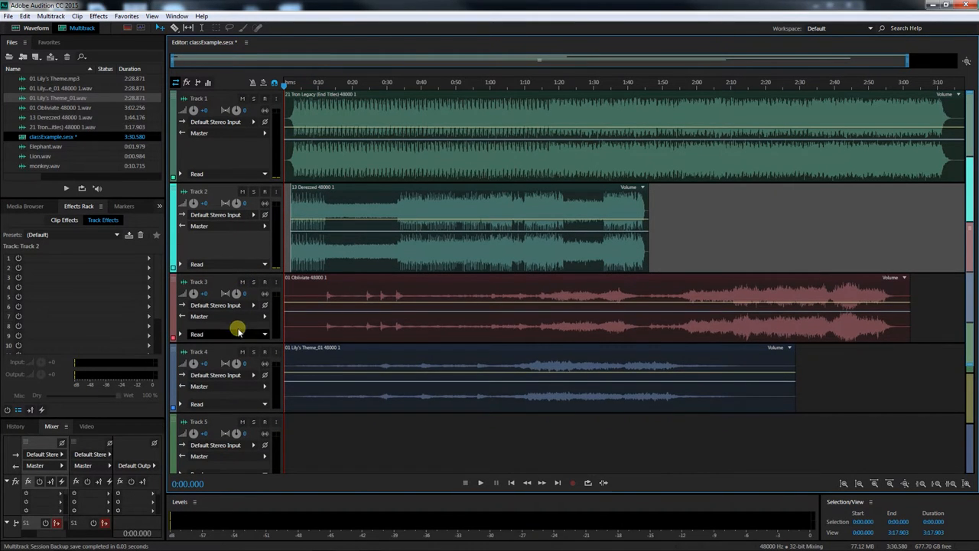
pyautogui.moveTo(238, 343); pyautogui.dragTo(238, 368)
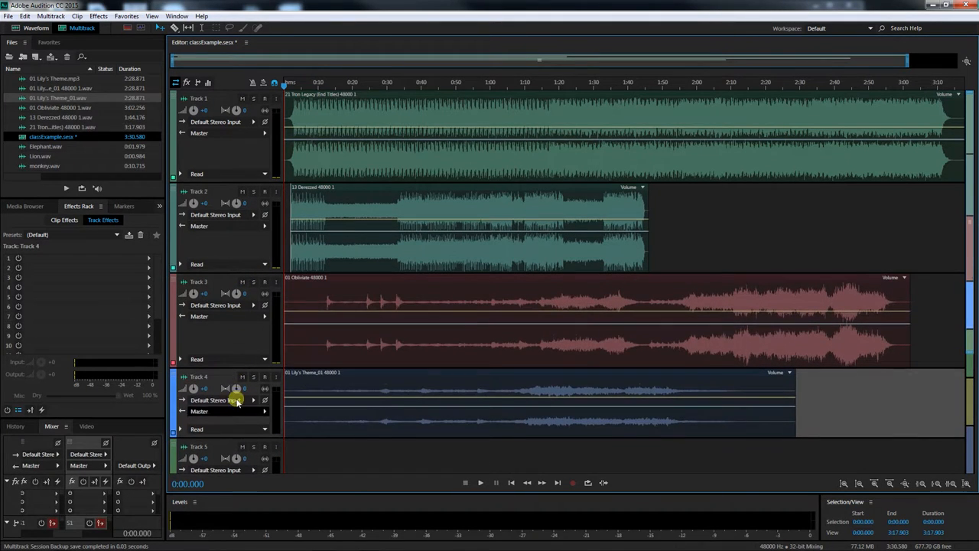
pyautogui.click(240, 443)
pyautogui.moveTo(240, 438); pyautogui.dragTo(237, 458)
pyautogui.moveTo(239, 372); pyautogui.dragTo(237, 379)
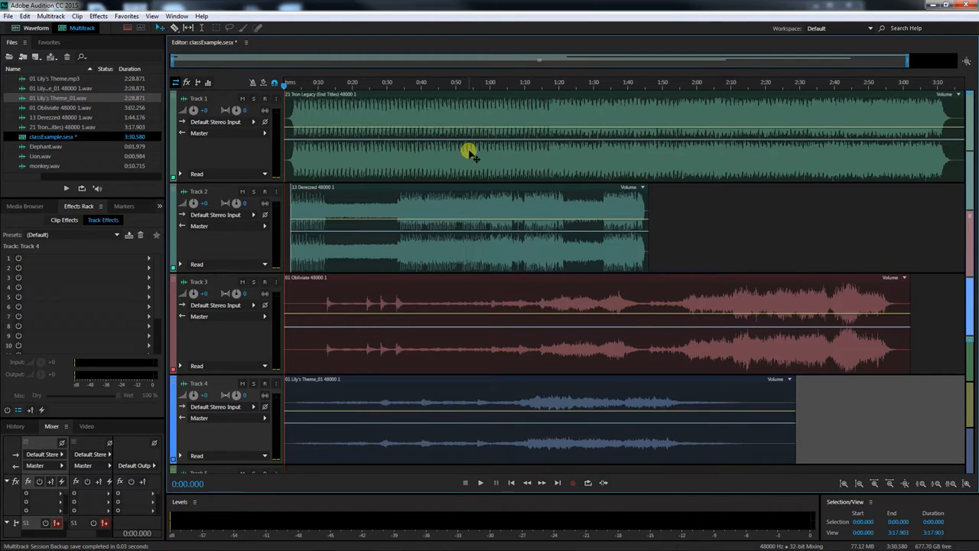
# Select each clip on Tracks 1 to 4 in turn to inspect them
pyautogui.click(453, 115)
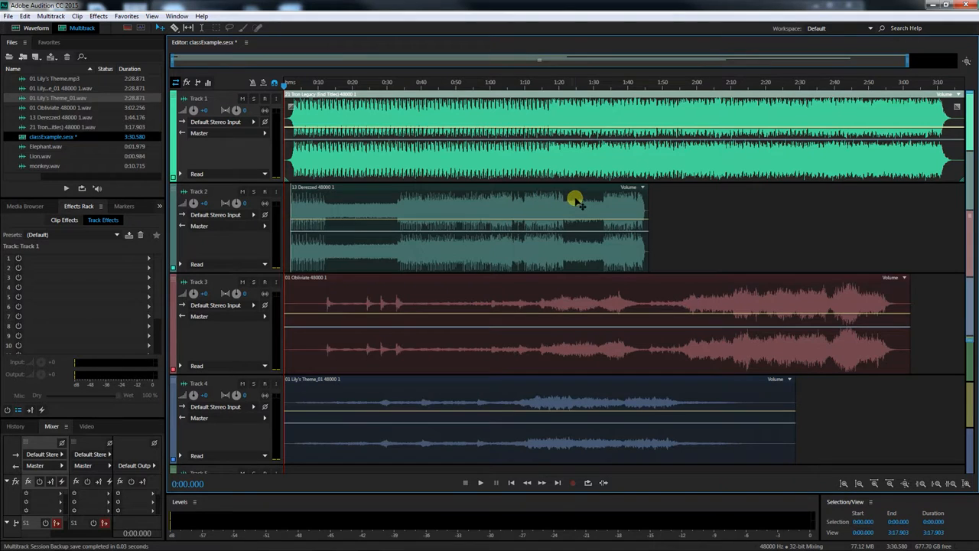
pyautogui.click(417, 309)
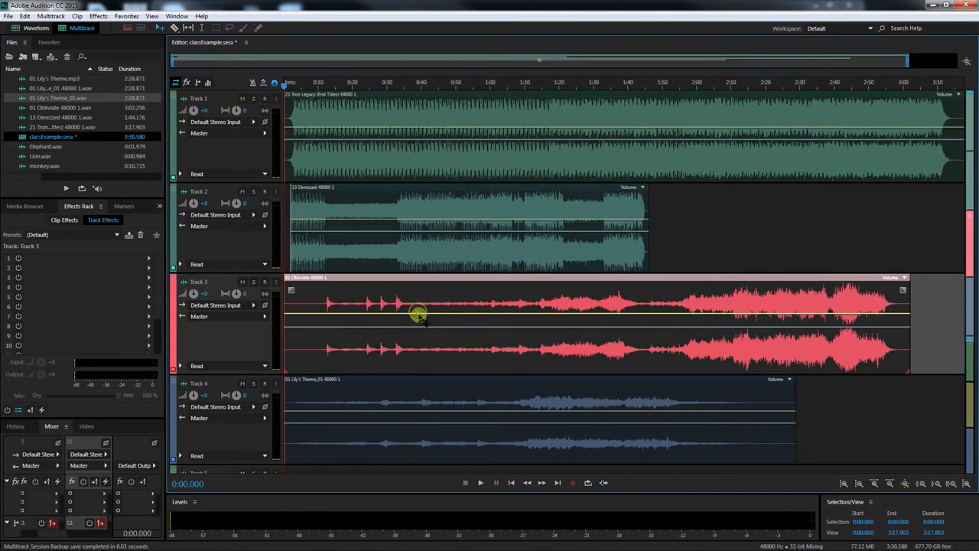
pyautogui.click(433, 410)
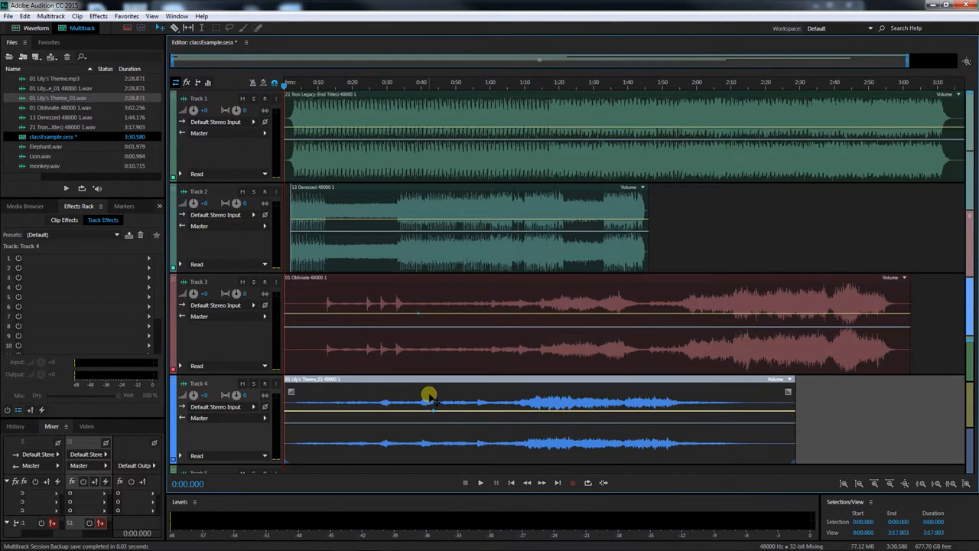
pyautogui.click(302, 312)
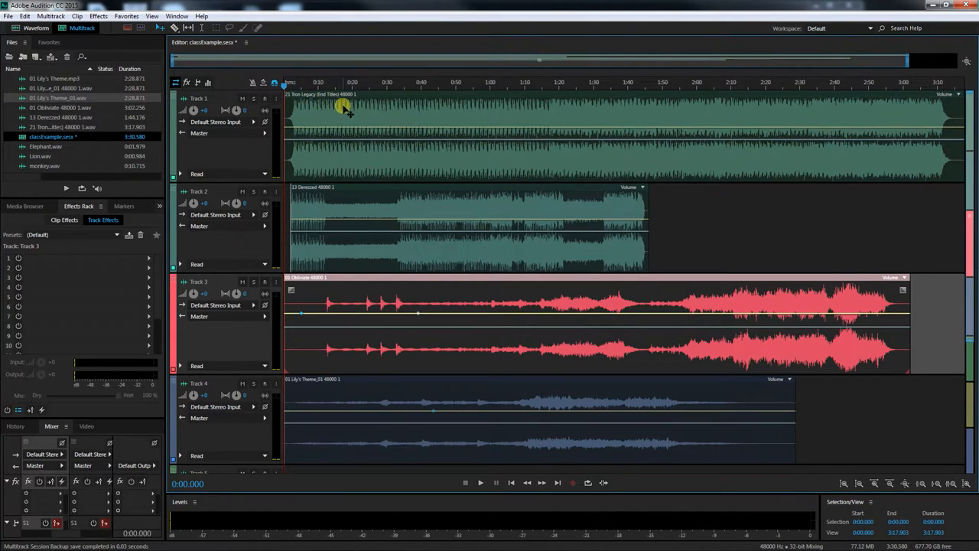
pyautogui.click(413, 109)
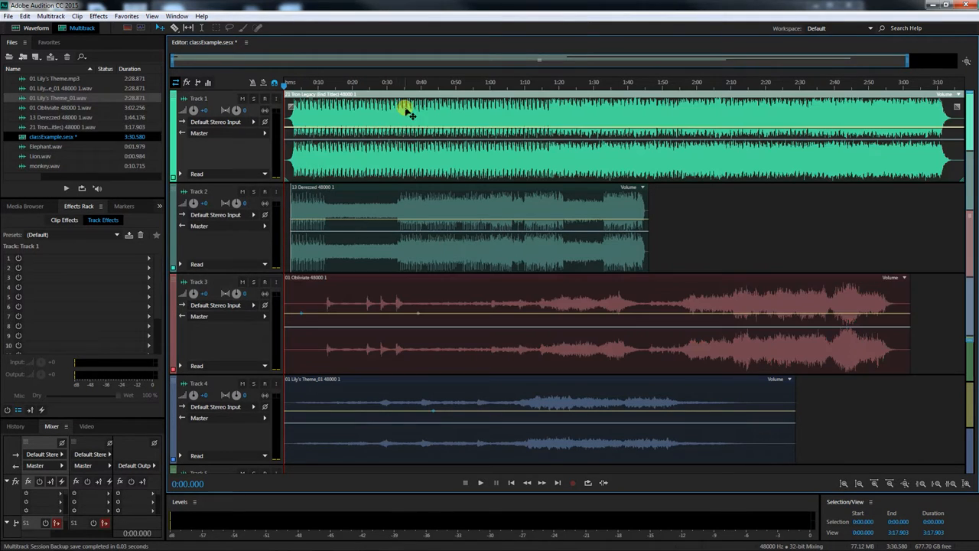
# Mute the tracks other than Track 1, then play the session briefly and stop playback
pyautogui.click(241, 263)
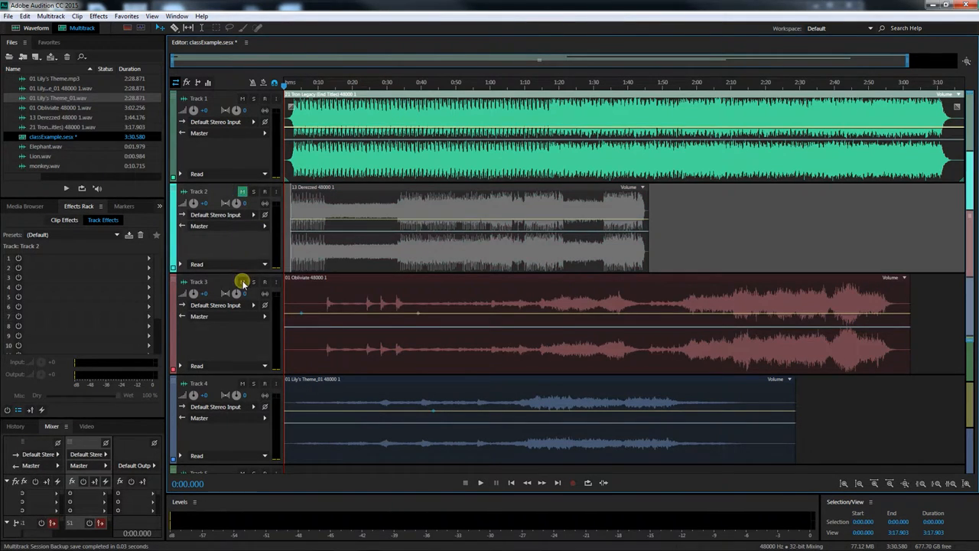
pyautogui.click(242, 281)
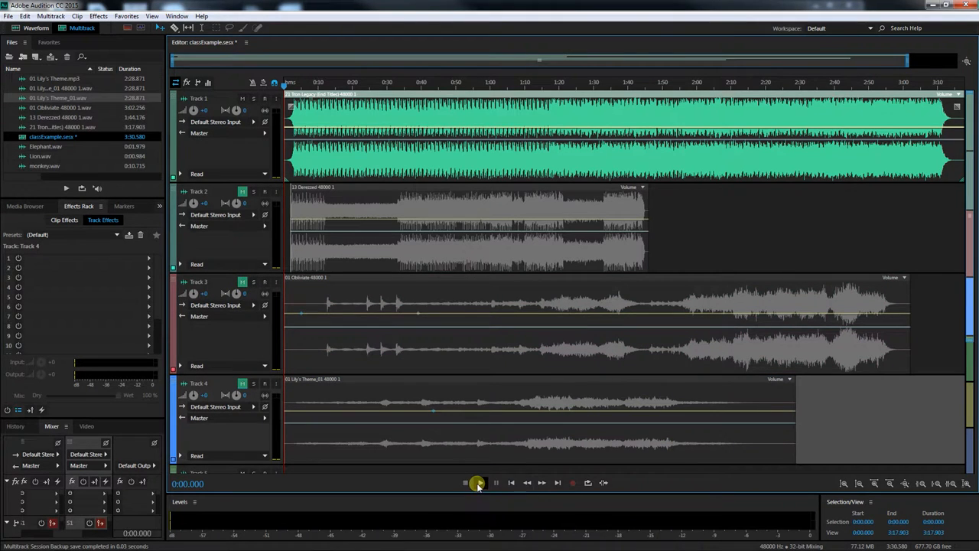
pyautogui.click(481, 482)
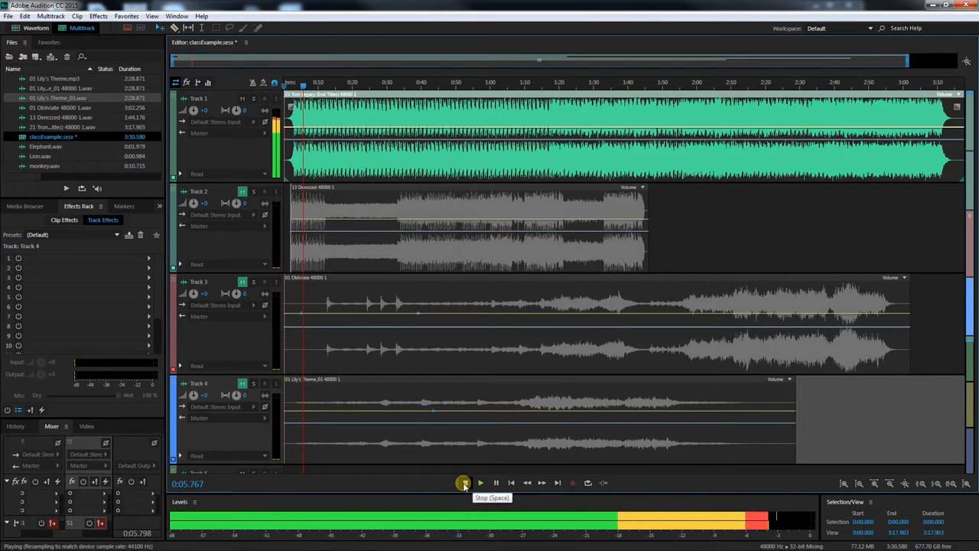
pyautogui.click(465, 483)
# Set the default audio output to Speakers (2- Realtek High Definition Audio) in the Audio Hardware preferences
pyautogui.click(26, 16)
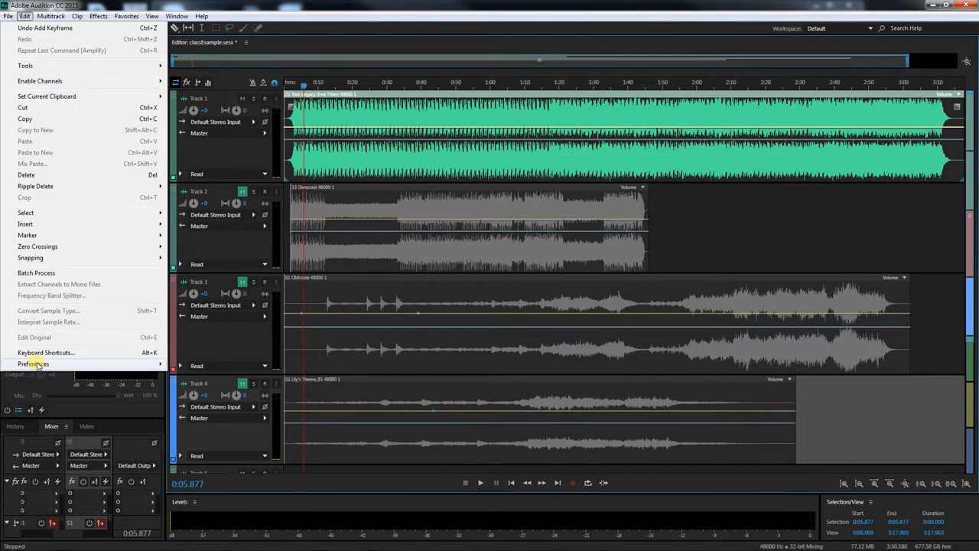
pyautogui.moveTo(39, 364)
pyautogui.click(222, 401)
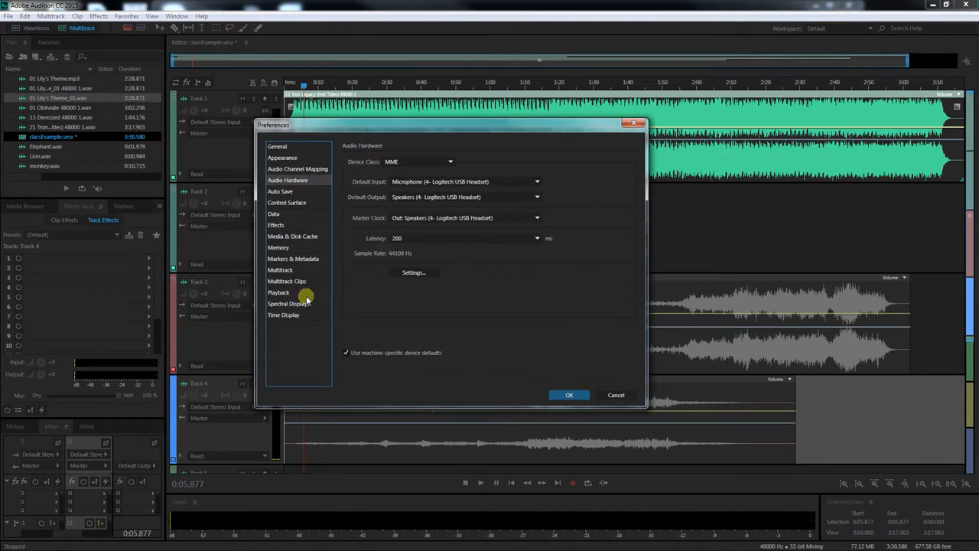
pyautogui.click(411, 197)
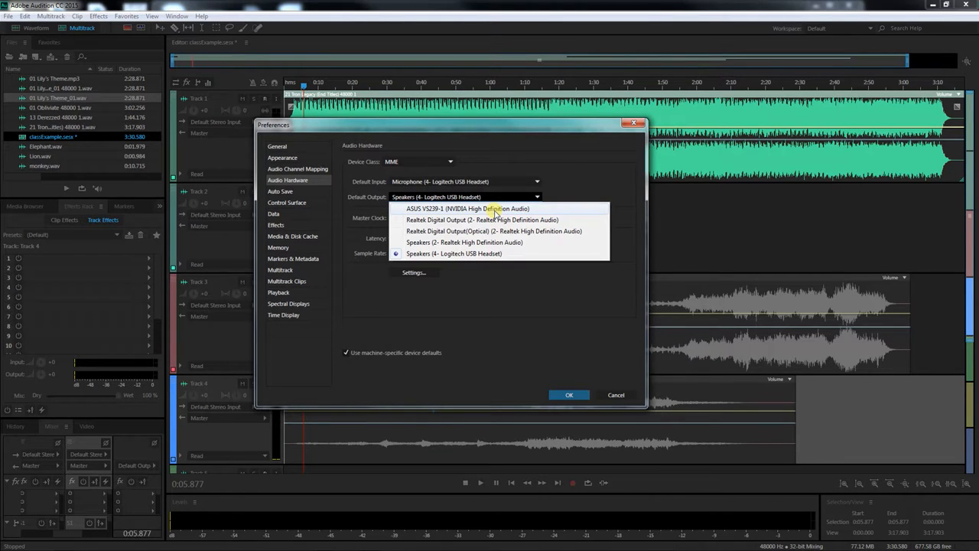
pyautogui.click(484, 255)
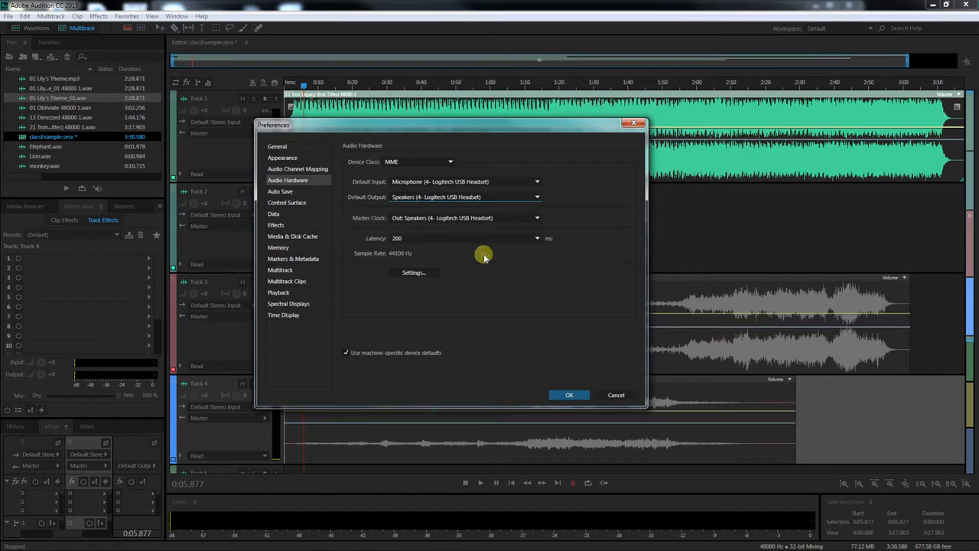
pyautogui.click(454, 198)
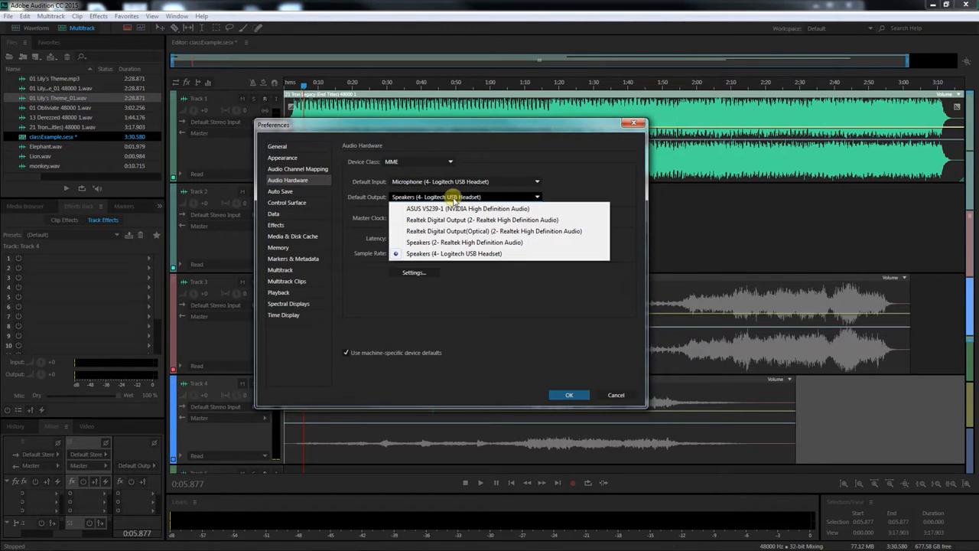
pyautogui.click(472, 243)
pyautogui.click(500, 284)
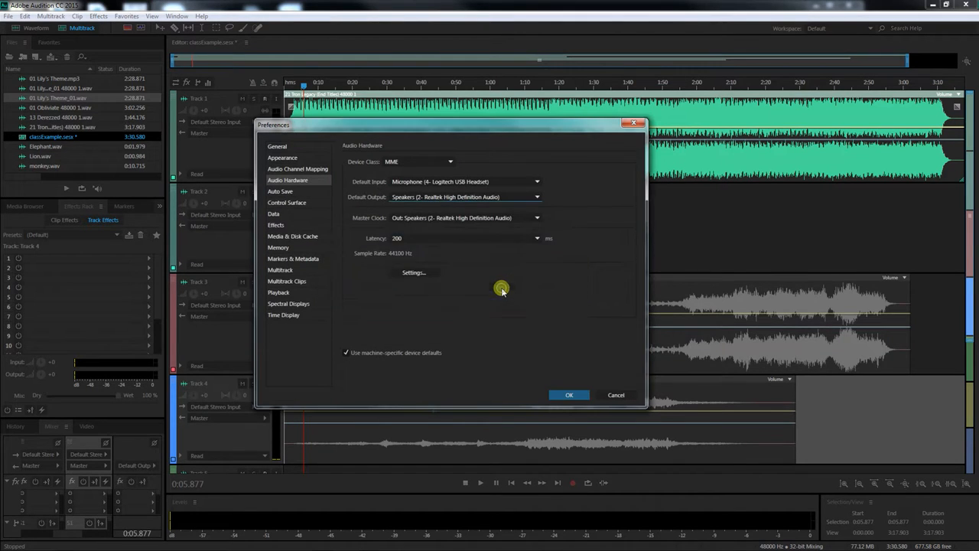
pyautogui.click(567, 393)
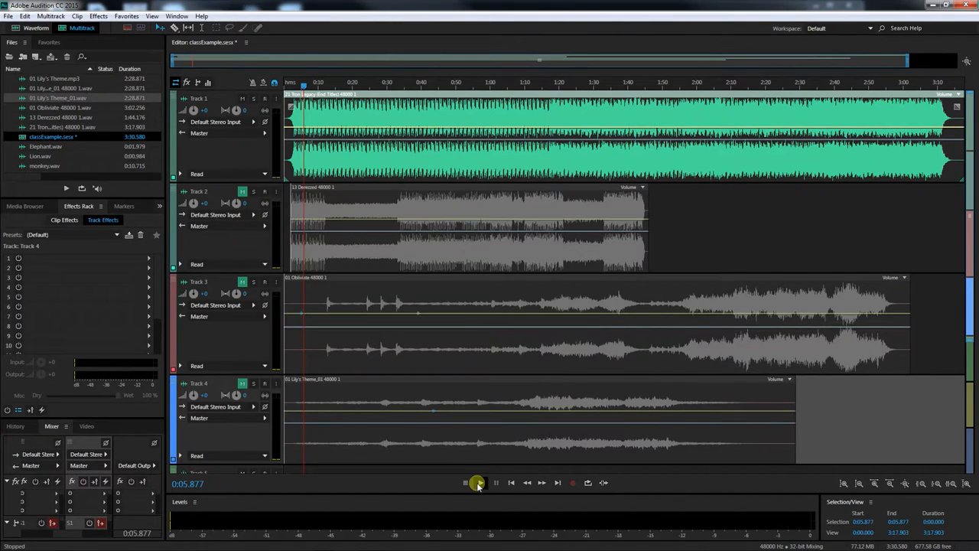
# Play the session briefly and stop playback, nudging the playhead back near the start
pyautogui.click(478, 483)
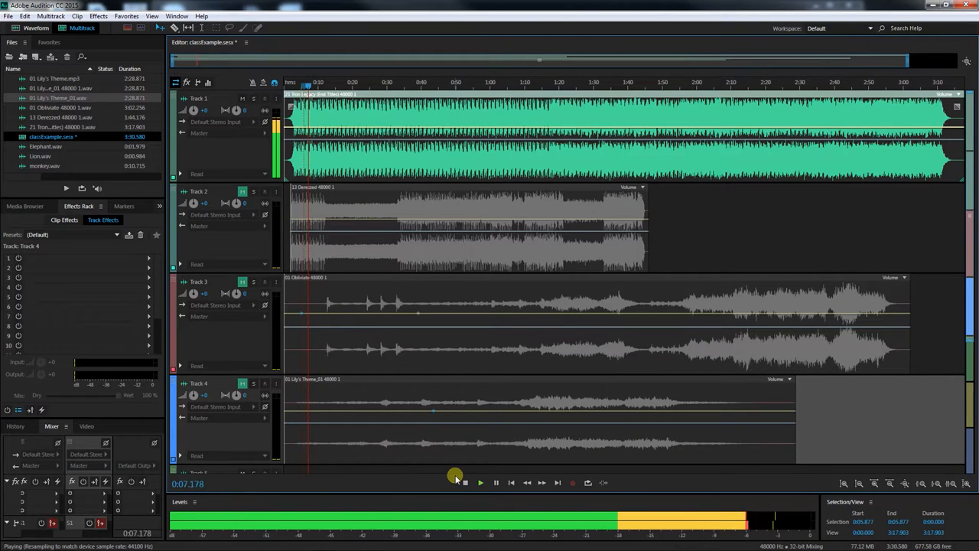
pyautogui.click(464, 482)
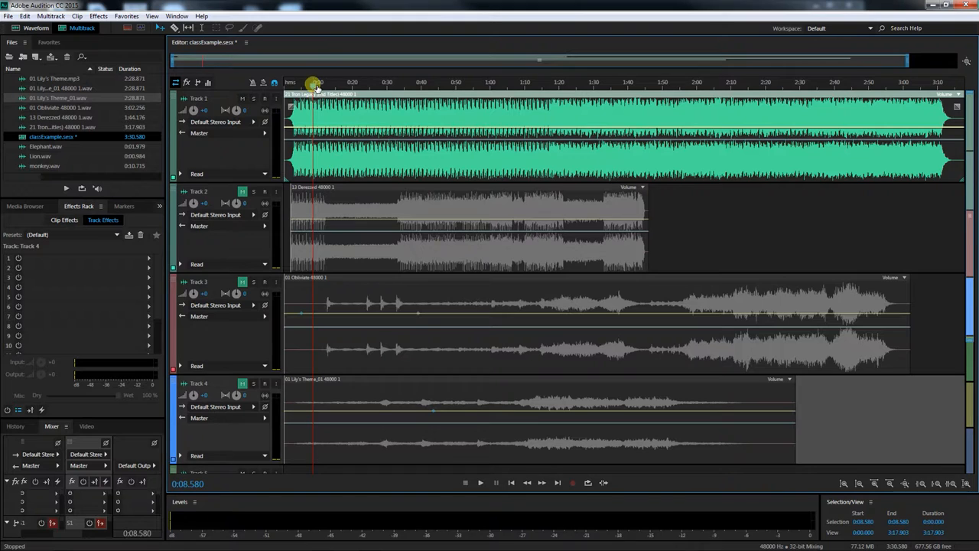
pyautogui.moveTo(315, 85)
pyautogui.mouseDown()
pyautogui.moveTo(323, 86)
pyautogui.moveTo(310, 86)
pyautogui.mouseUp()
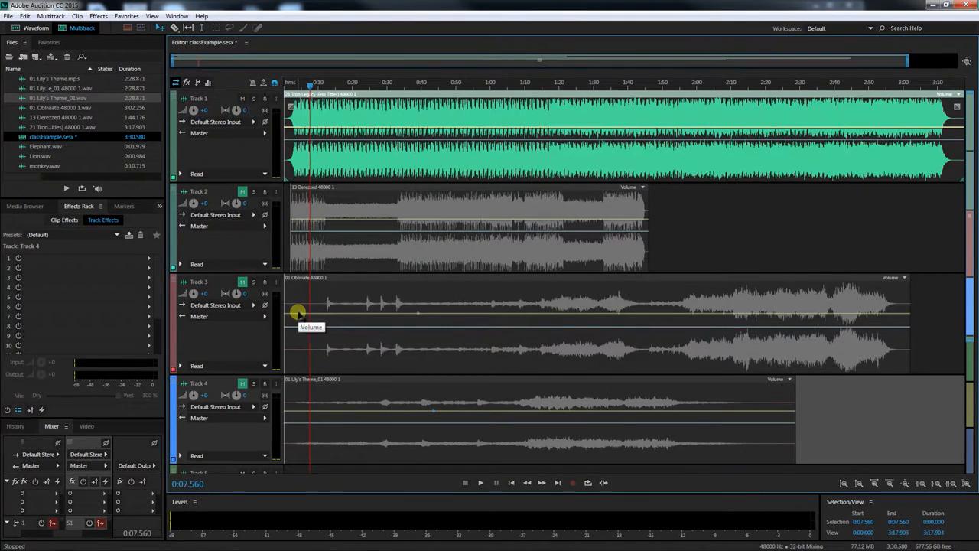
# Mute Track 1 and unmute Track 3, then play the session from about 1:15 and stop
pyautogui.click(243, 99)
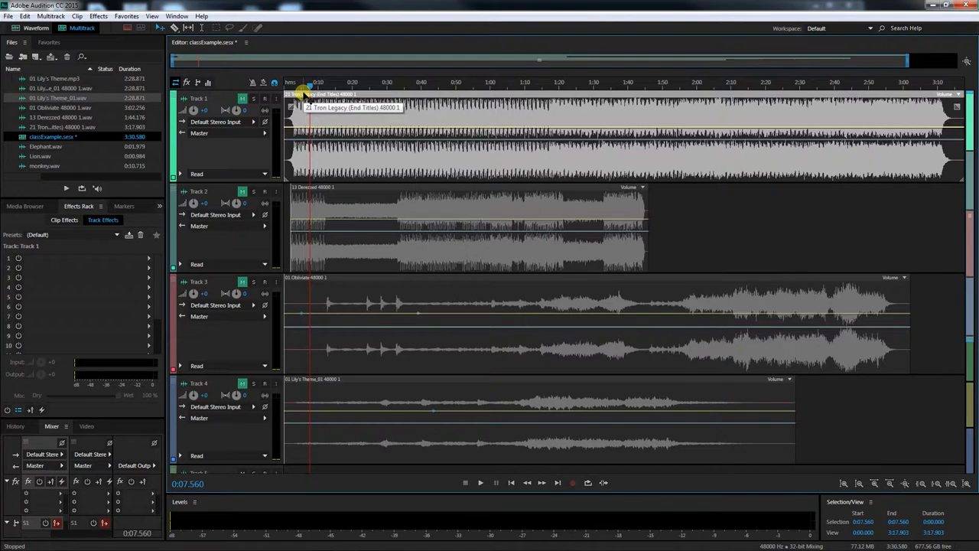
pyautogui.click(242, 282)
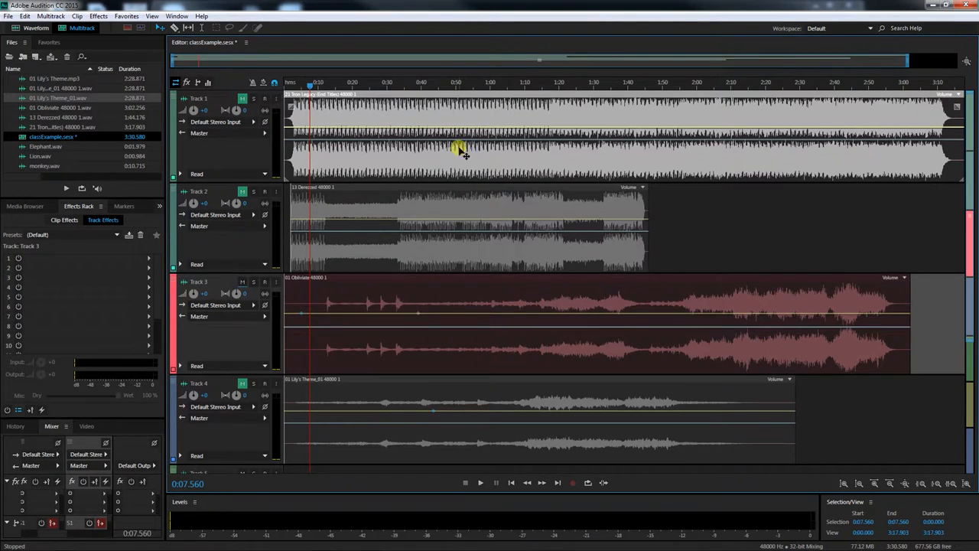
pyautogui.moveTo(557, 81); pyautogui.dragTo(543, 82)
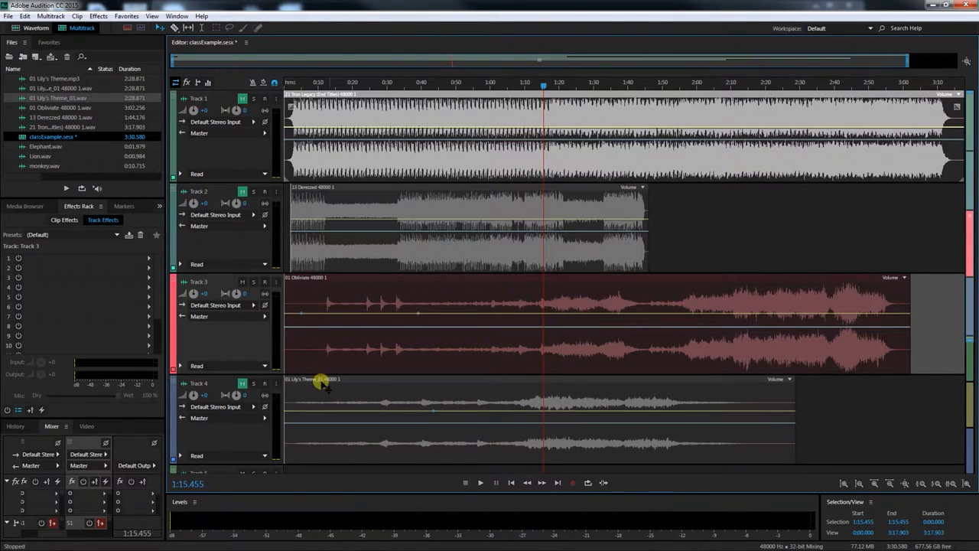
pyautogui.click(479, 483)
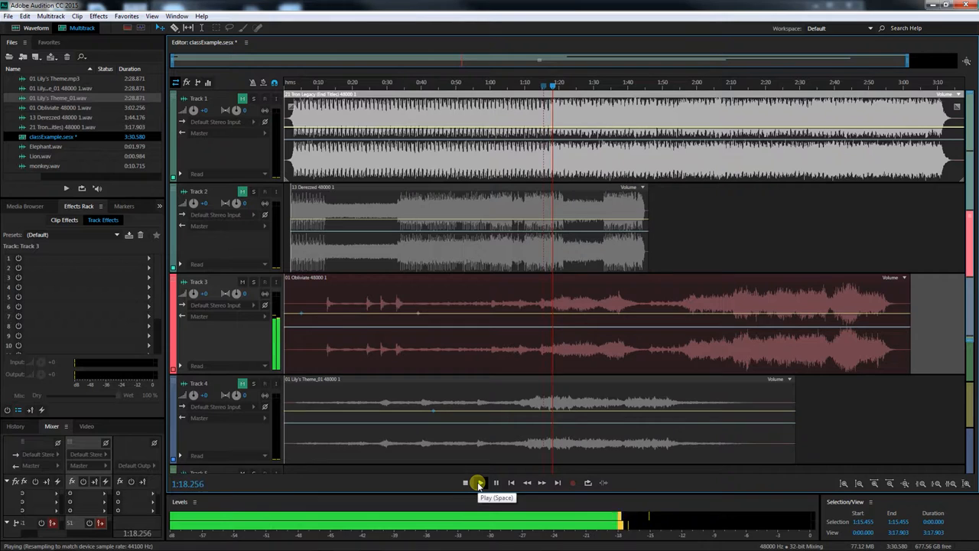
pyautogui.click(478, 482)
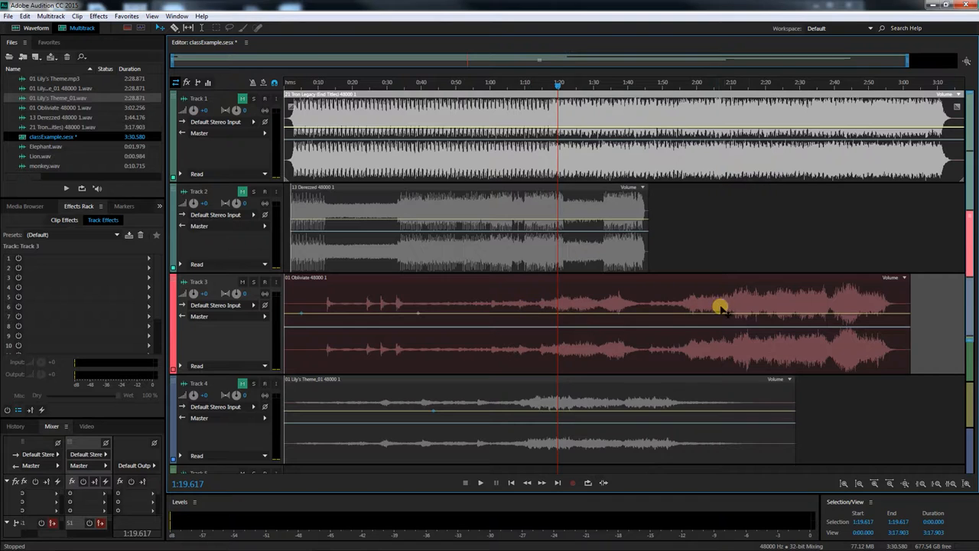
# Select the Obliviate clip on Track 3 and mute Track 3 again
pyautogui.click(509, 292)
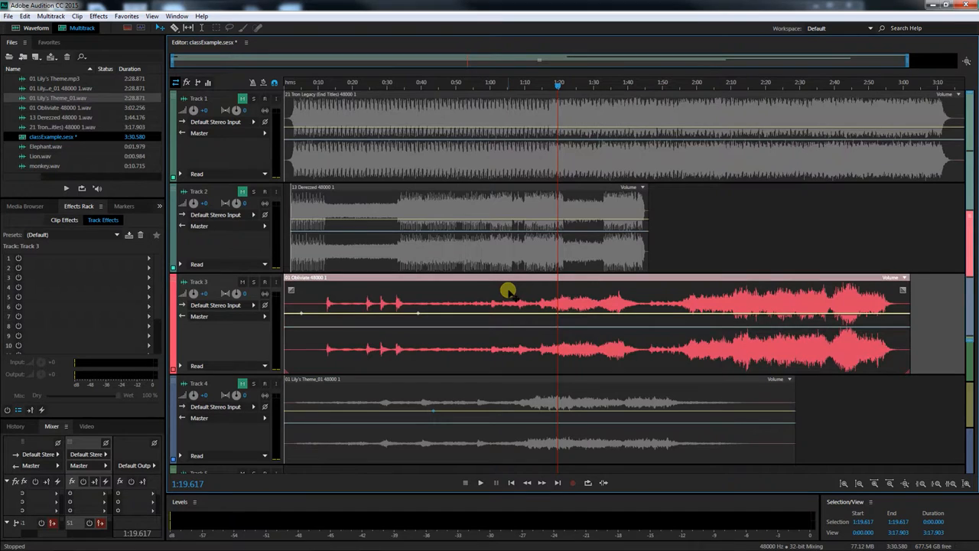
pyautogui.click(242, 282)
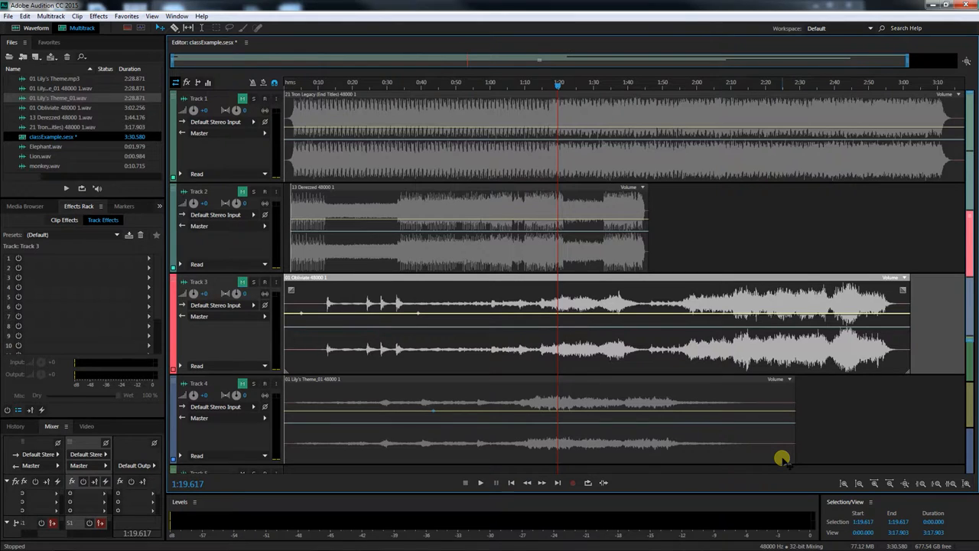
# Adjust the system speaker volume from the taskbar volume control
pyautogui.moveTo(877, 548)
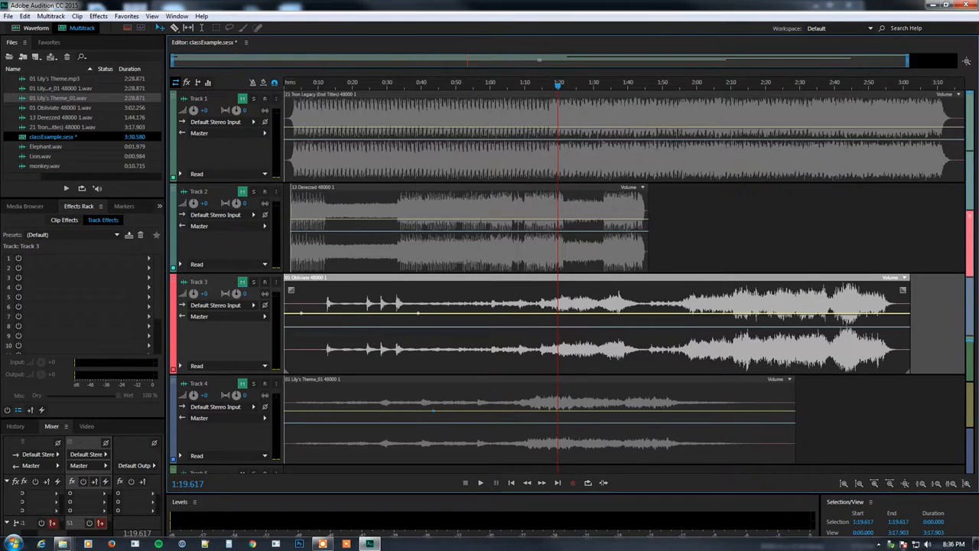
pyautogui.click(927, 544)
pyautogui.moveTo(923, 455); pyautogui.dragTo(922, 456)
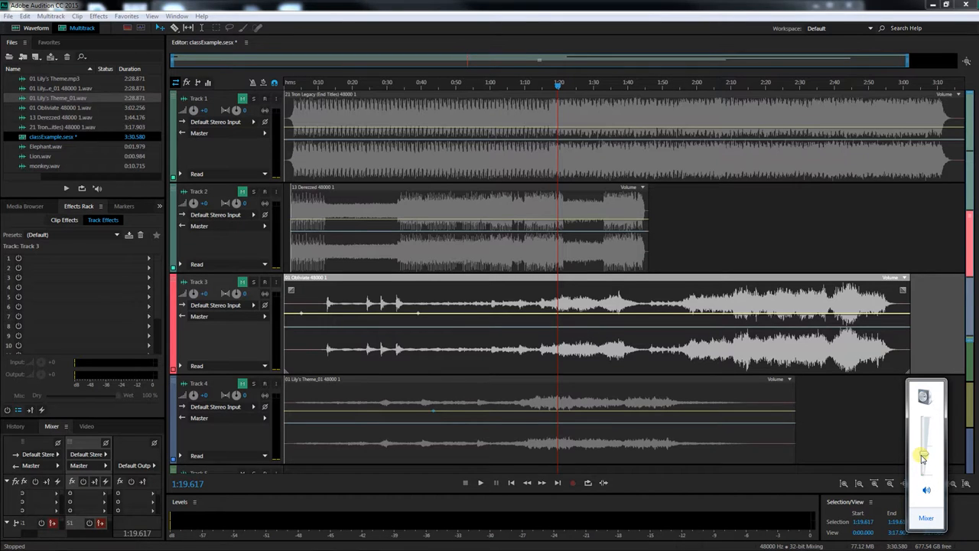
pyautogui.click(797, 480)
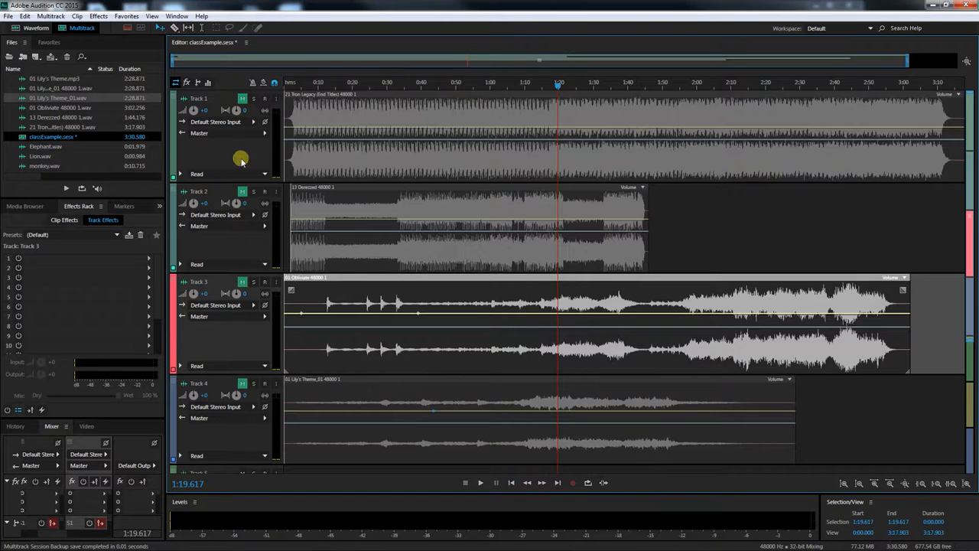
# Set the default audio output back to Speakers (4- Logitech USB Headset) in the Audio Hardware preferences
pyautogui.click(26, 16)
pyautogui.moveTo(55, 364)
pyautogui.click(205, 401)
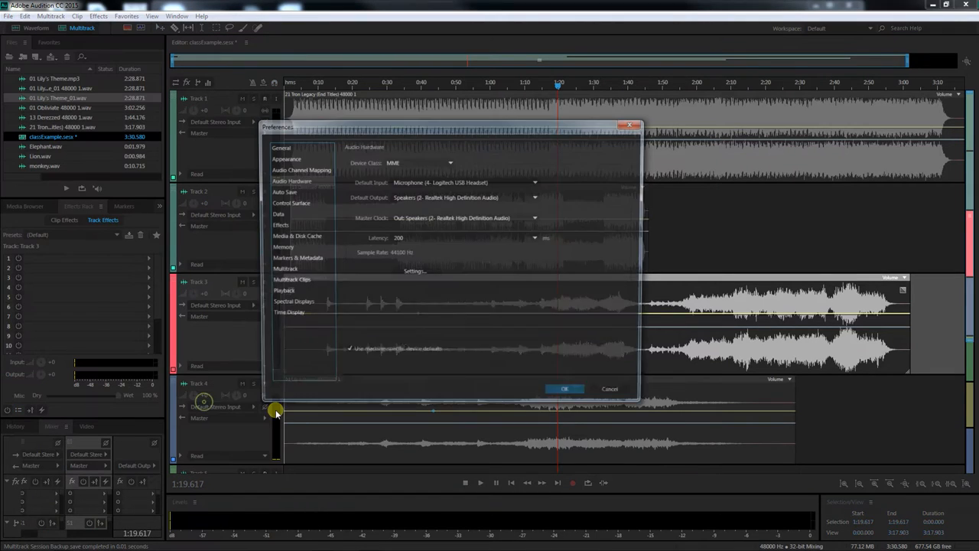
pyautogui.click(432, 198)
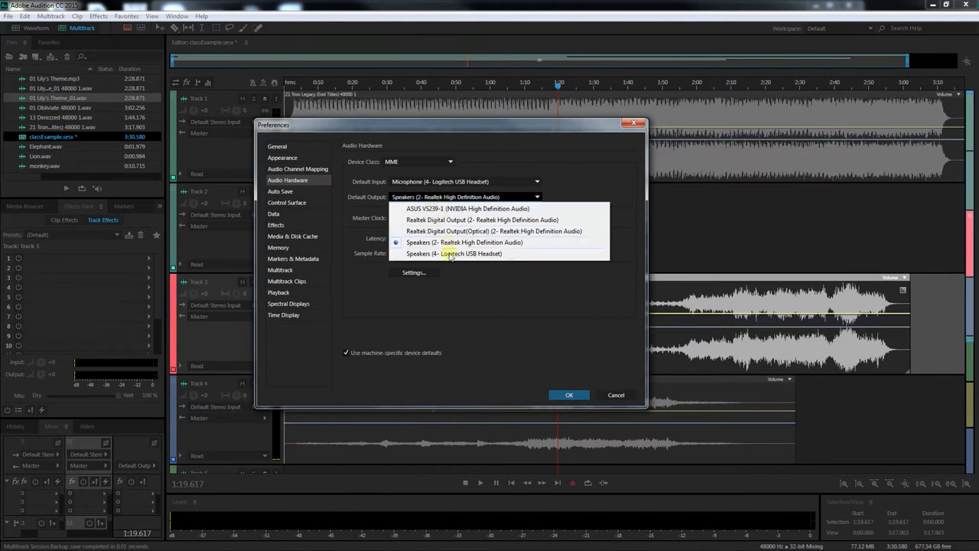
pyautogui.click(388, 317)
pyautogui.click(501, 291)
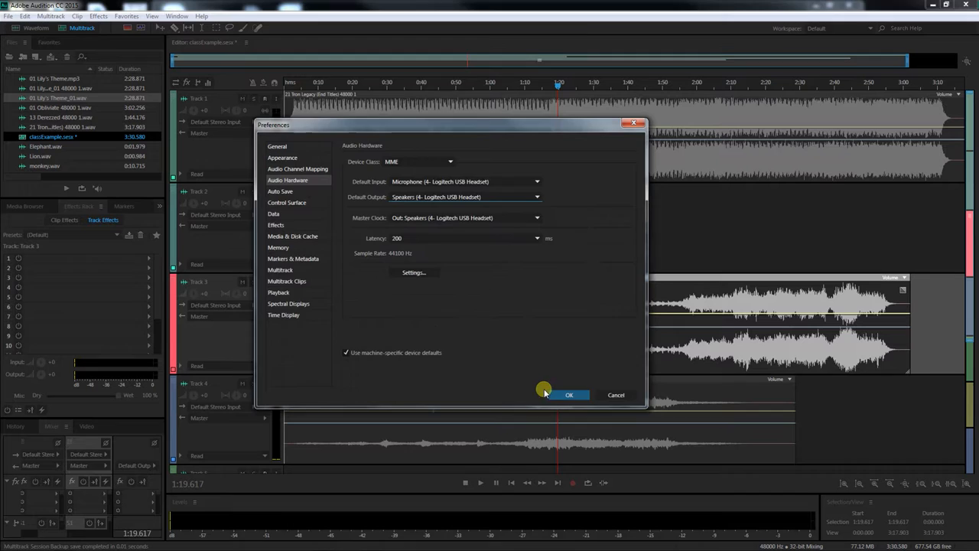
pyautogui.click(567, 395)
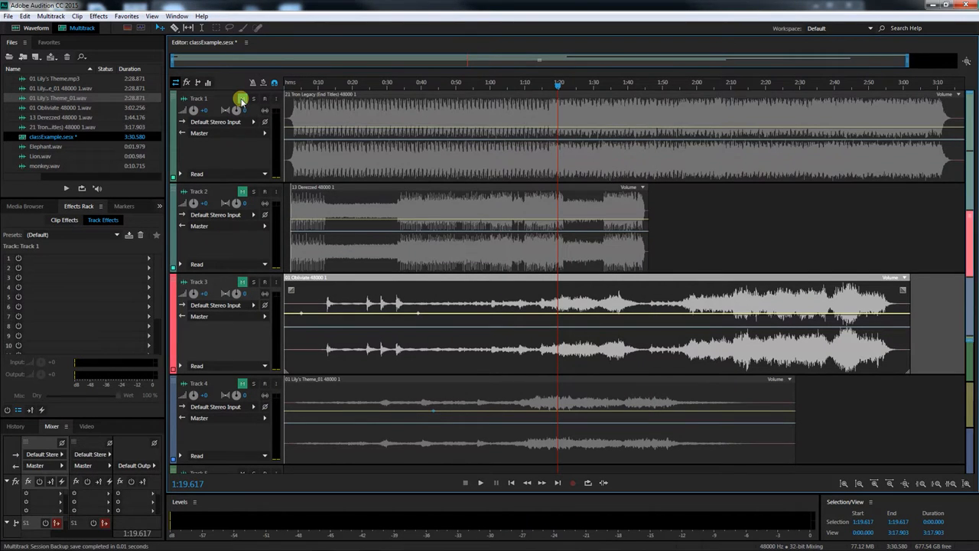
# Unmute Track 1, move the playhead to the start and play the session briefly before stopping
pyautogui.click(240, 99)
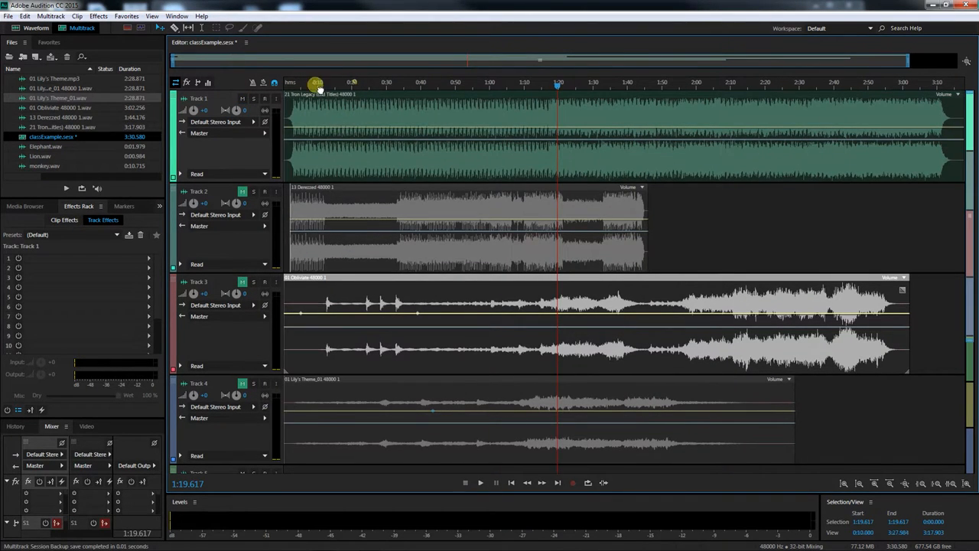
pyautogui.click(290, 82)
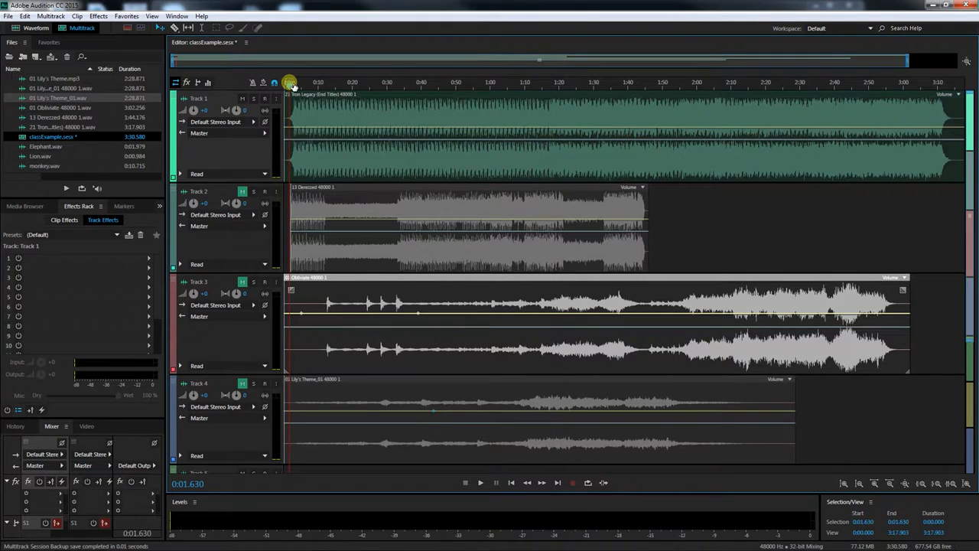
pyautogui.click(481, 482)
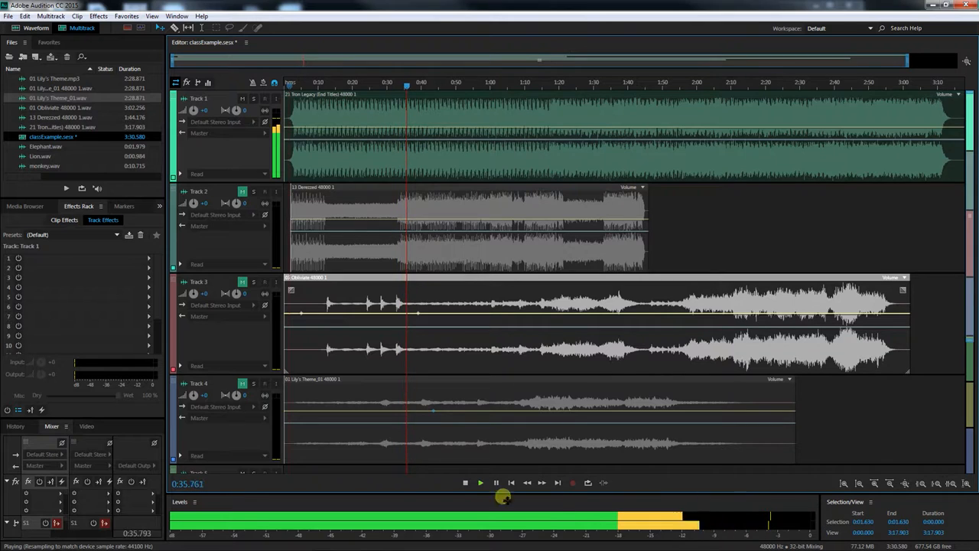
pyautogui.click(465, 482)
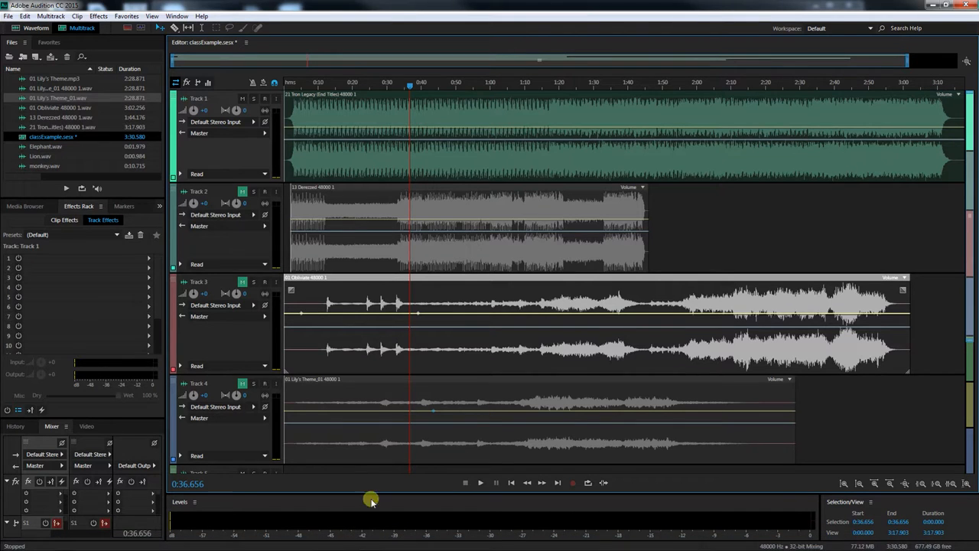
pyautogui.click(322, 543)
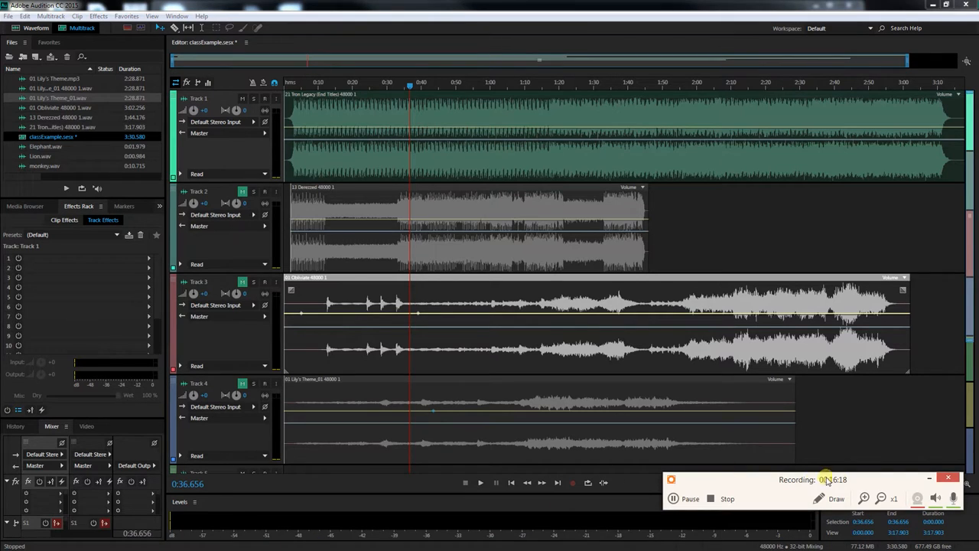
pyautogui.click(925, 481)
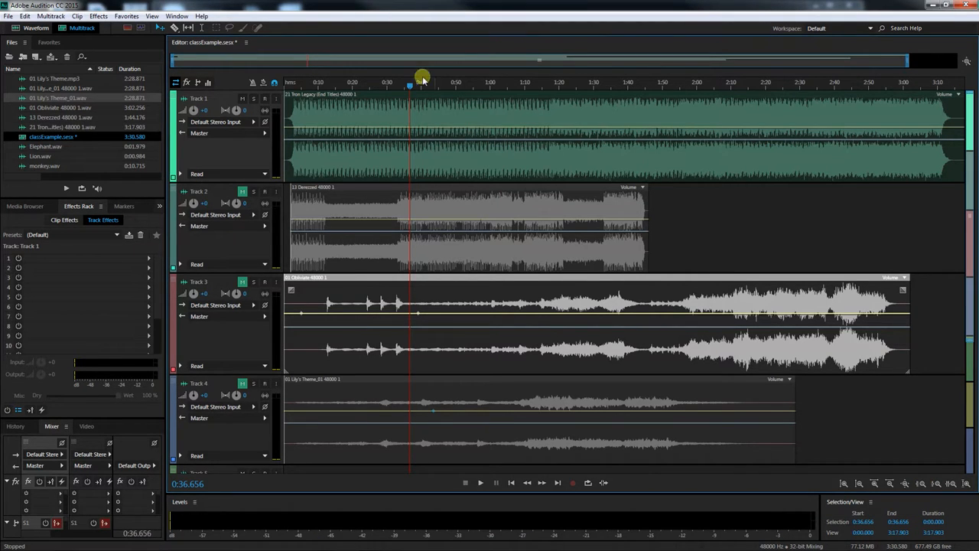
# Raise the volume envelope of the Track 1 clip and play the session from about 0:05 to listen
pyautogui.moveTo(412, 85); pyautogui.dragTo(304, 82)
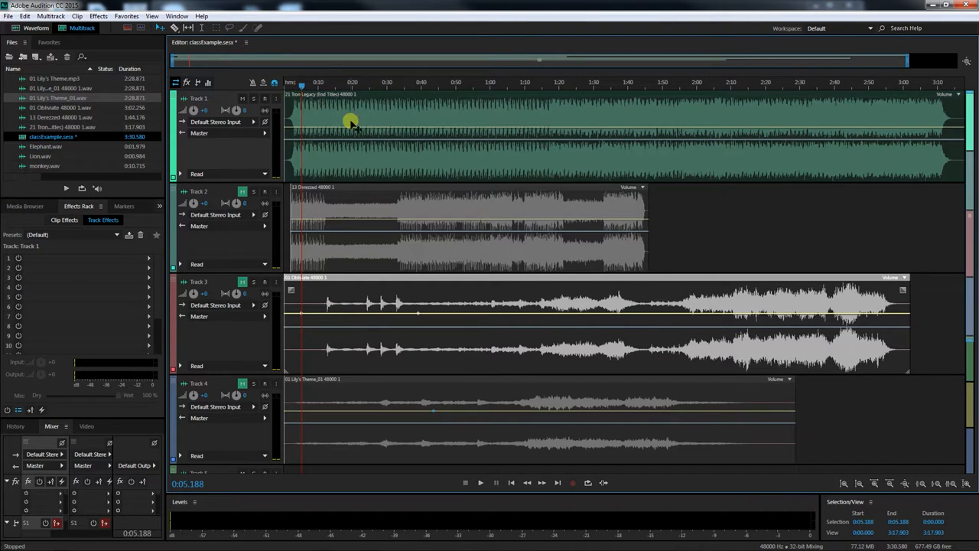
pyautogui.moveTo(351, 130); pyautogui.dragTo(350, 117)
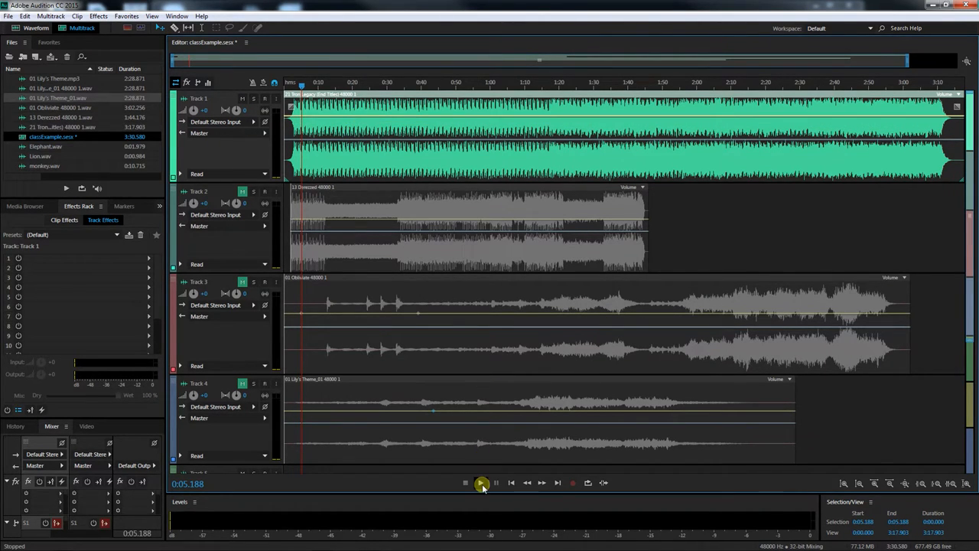
pyautogui.click(480, 483)
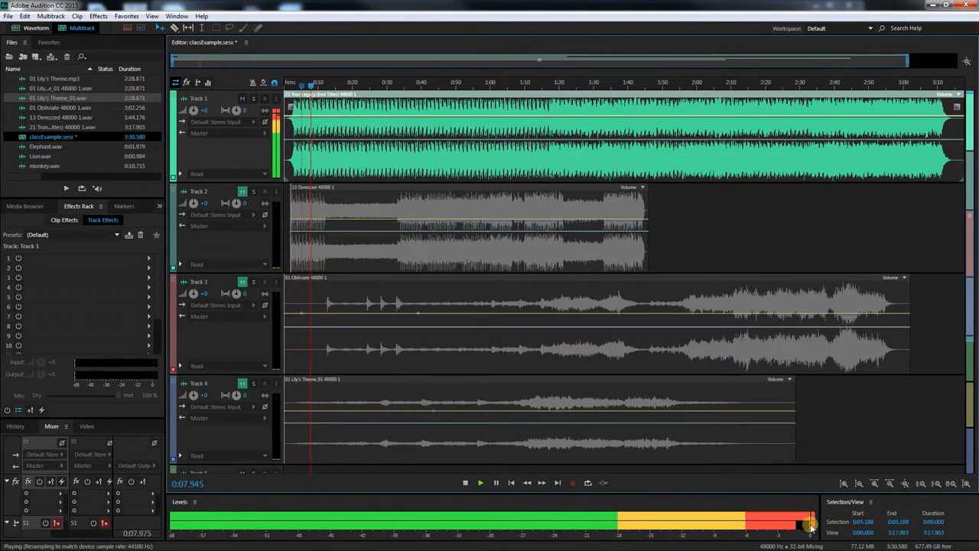
pyautogui.click(468, 483)
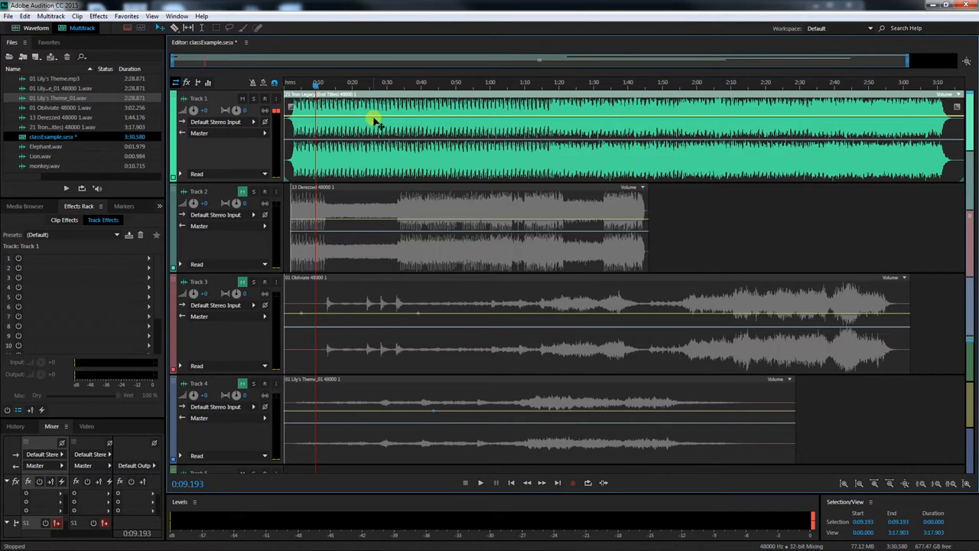
# Lower the Track 1 clip's volume envelope slightly
pyautogui.moveTo(371, 117); pyautogui.dragTo(372, 123)
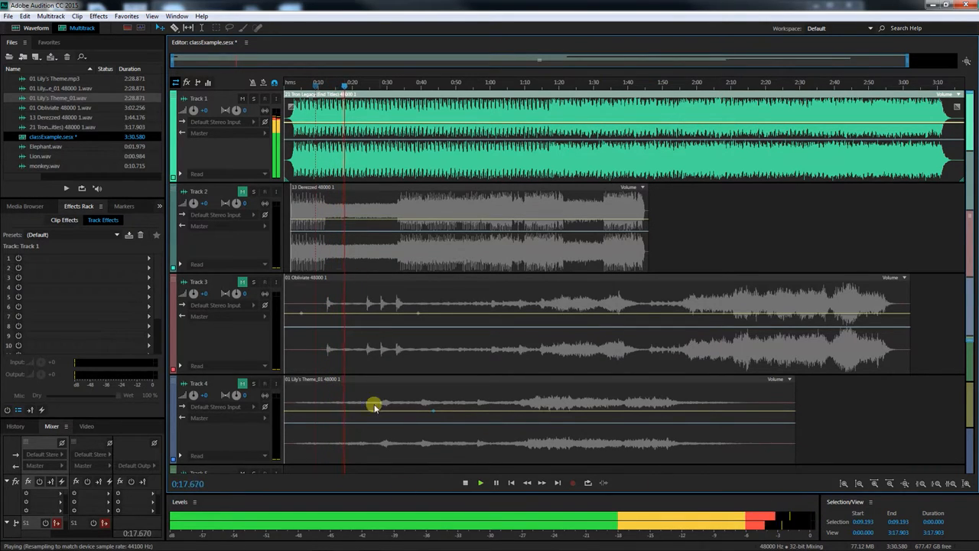
# Stop playback, unmute Track 2, and nudge the Track 1 clip's volume envelope a little lower
pyautogui.click(464, 484)
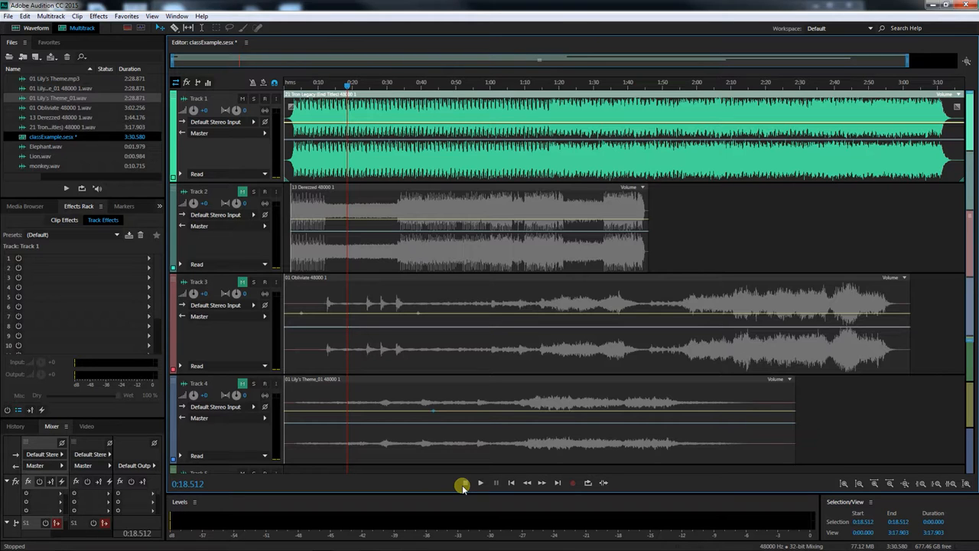
pyautogui.click(242, 194)
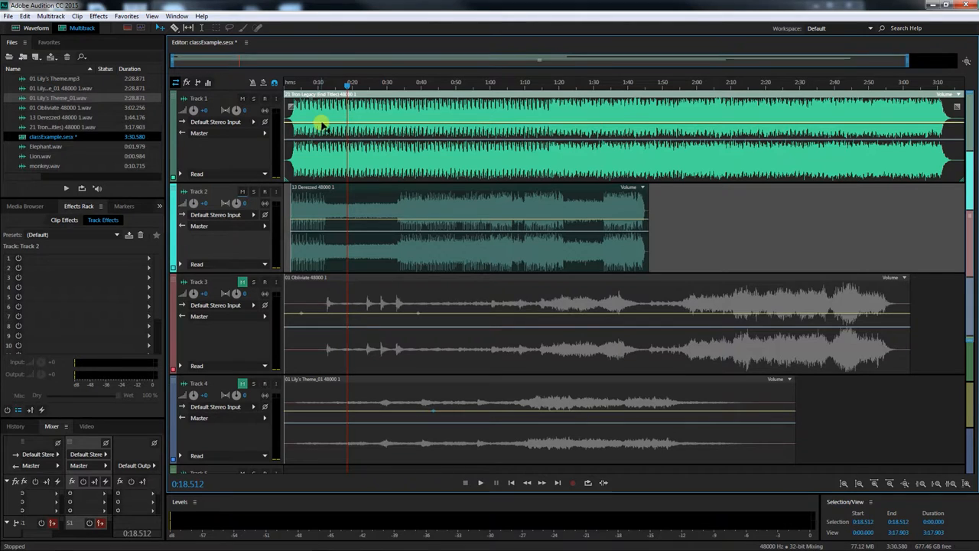
pyautogui.click(462, 200)
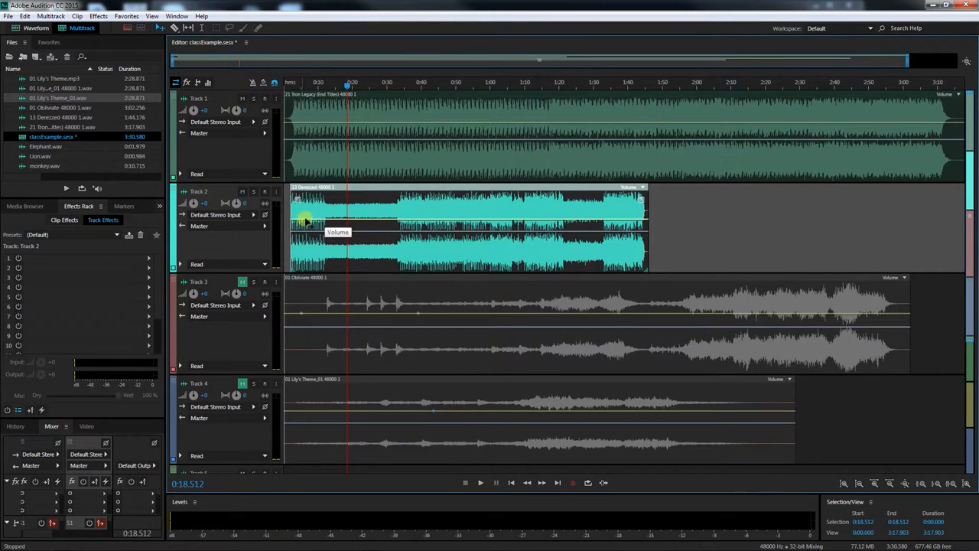
pyautogui.click(512, 124)
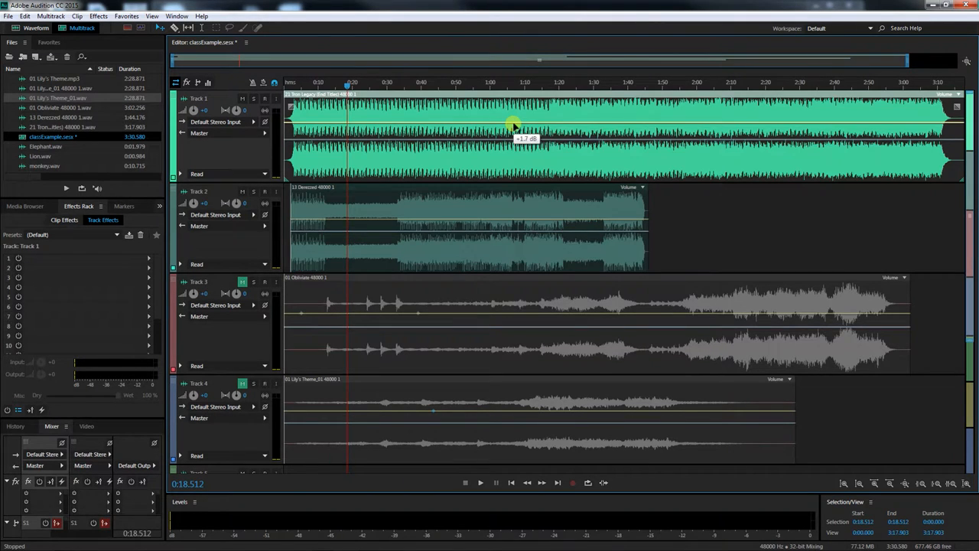
pyautogui.moveTo(513, 124); pyautogui.dragTo(514, 129)
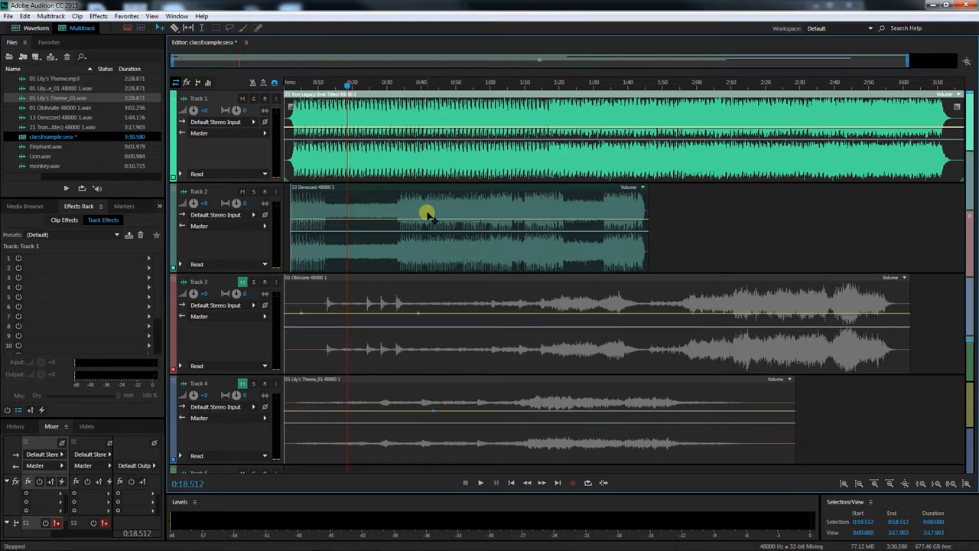
# Play the session from about 0:32 and stop it around 0:42 to listen to the mix
pyautogui.click(395, 83)
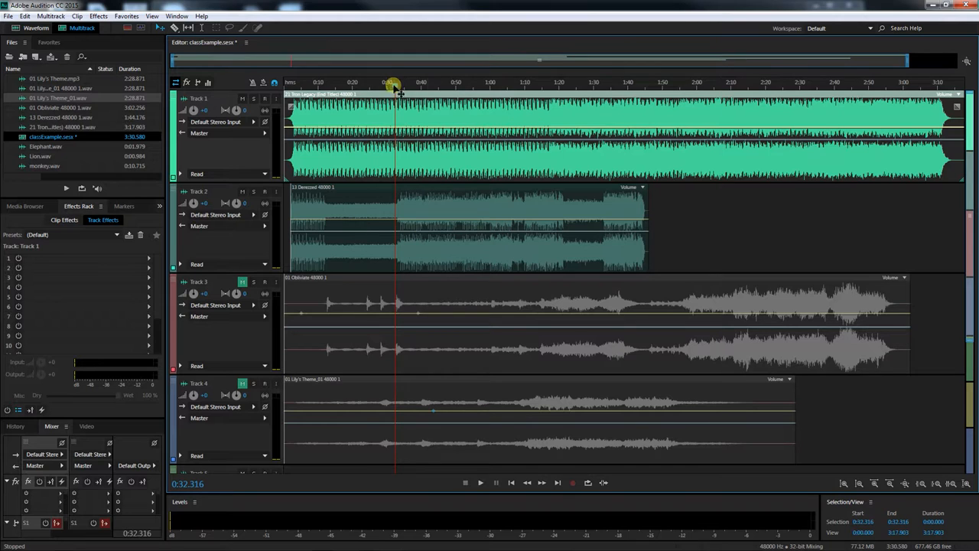
pyautogui.click(480, 482)
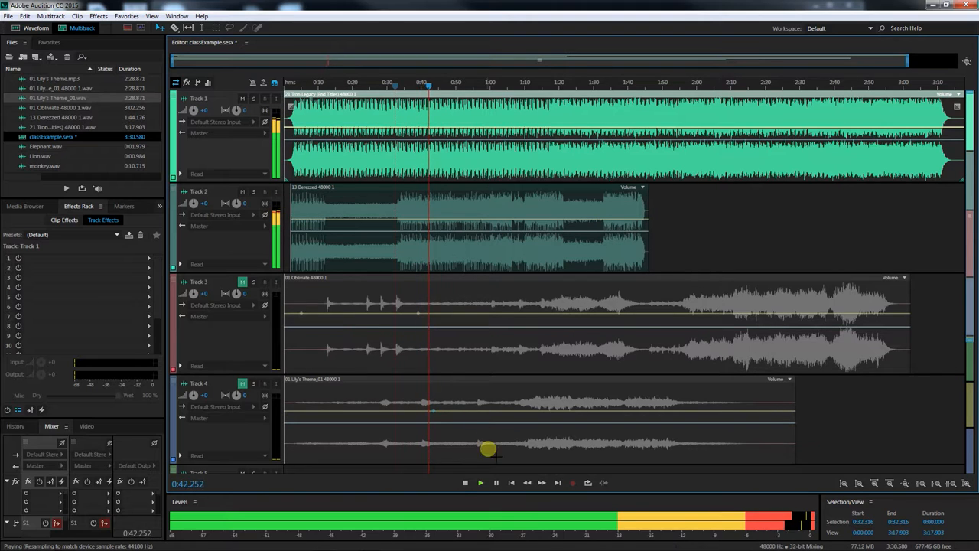
pyautogui.click(463, 483)
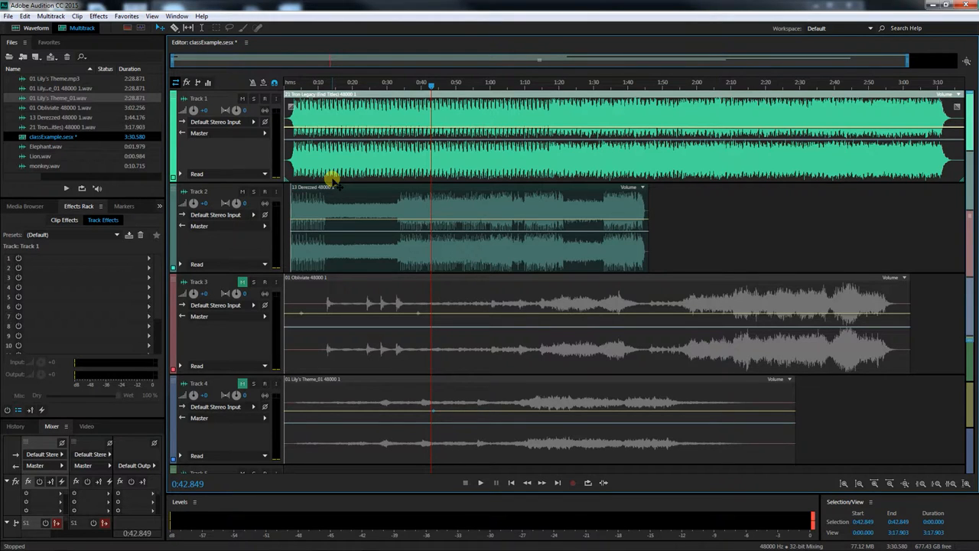
# Lower the volume envelopes of the Track 1 and Track 2 clips, then play from about 0:07 to listen
pyautogui.moveTo(463, 130); pyautogui.dragTo(463, 141)
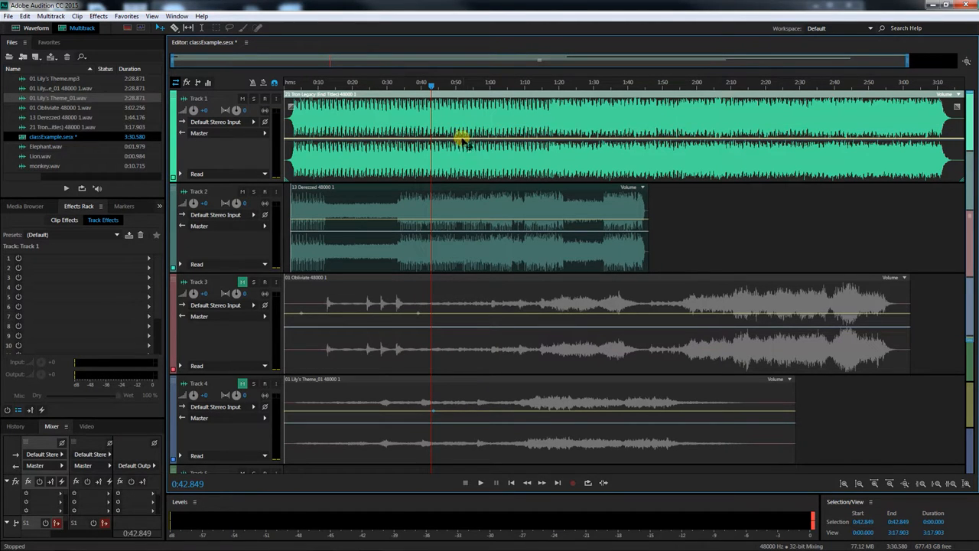
pyautogui.moveTo(462, 221); pyautogui.dragTo(463, 238)
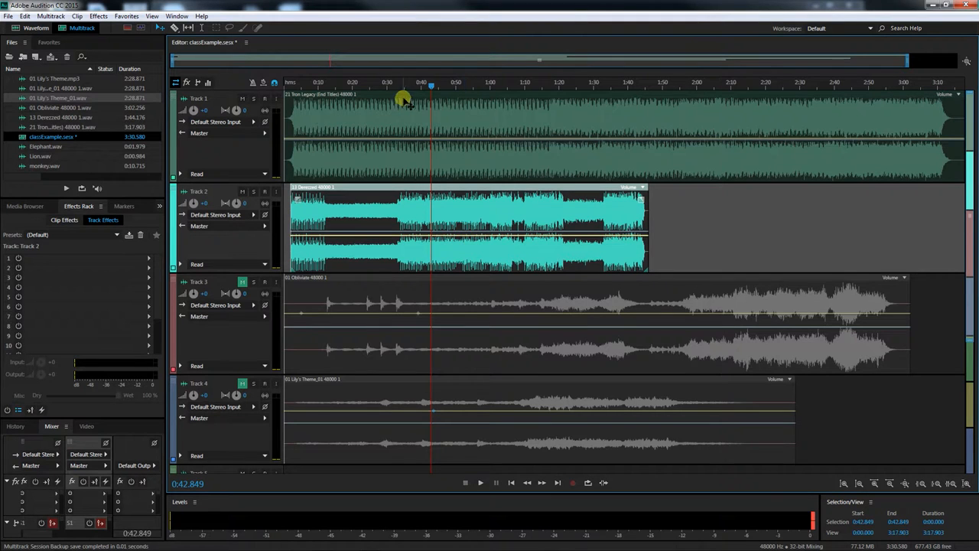
pyautogui.moveTo(433, 85); pyautogui.dragTo(308, 82)
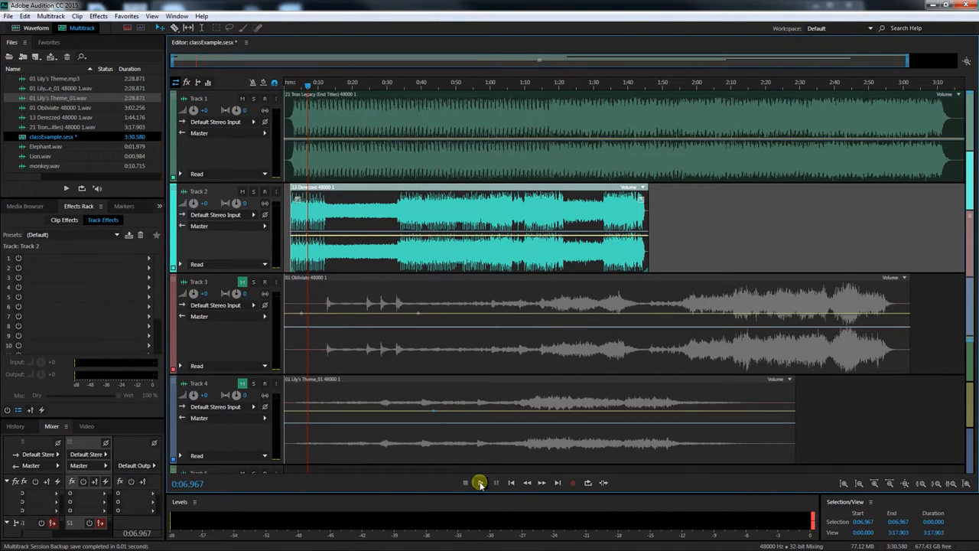
pyautogui.click(480, 483)
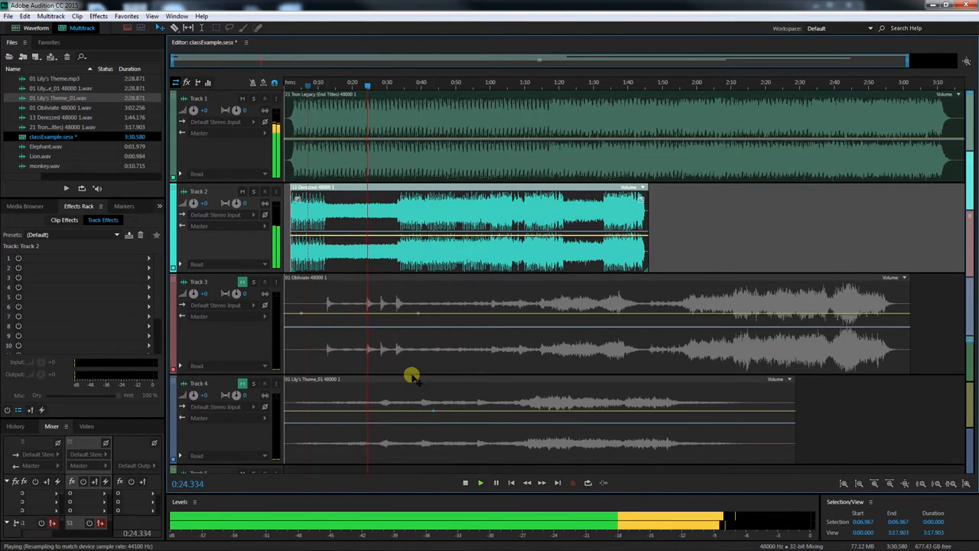
pyautogui.click(465, 482)
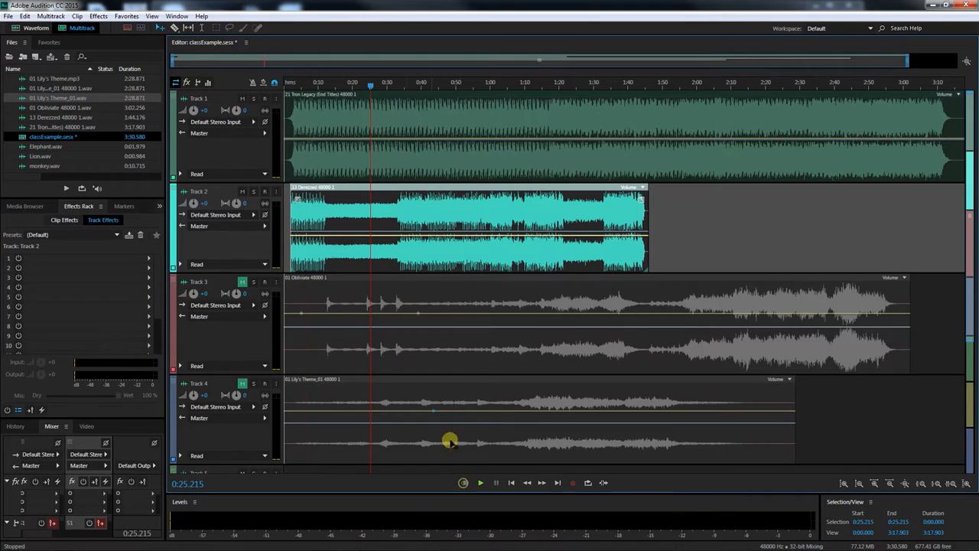
# Delete the selected keyframes on the Track 2 clip's volume envelope and raise that envelope
pyautogui.rightClick(431, 237)
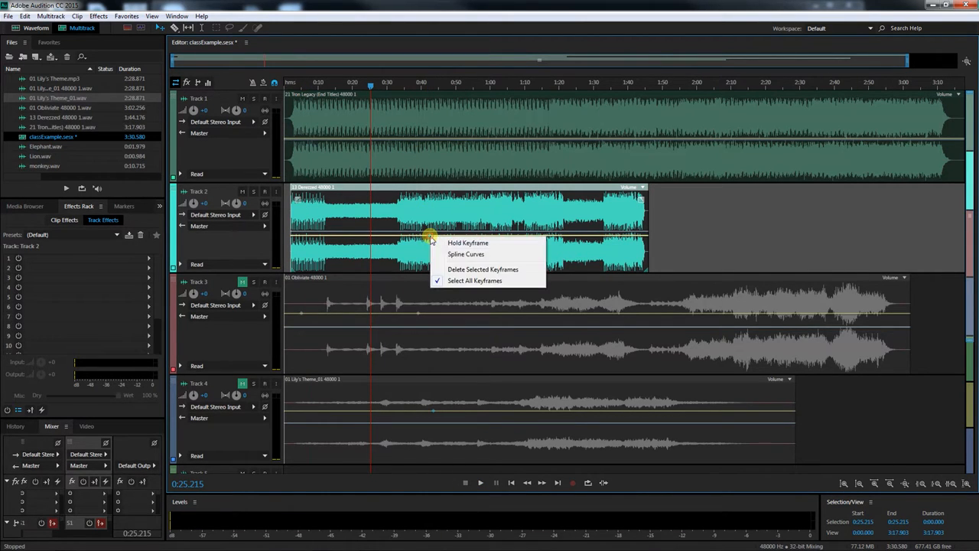
pyautogui.click(456, 270)
pyautogui.moveTo(434, 237)
pyautogui.mouseDown()
pyautogui.moveTo(434, 211)
pyautogui.moveTo(436, 220)
pyautogui.mouseUp()
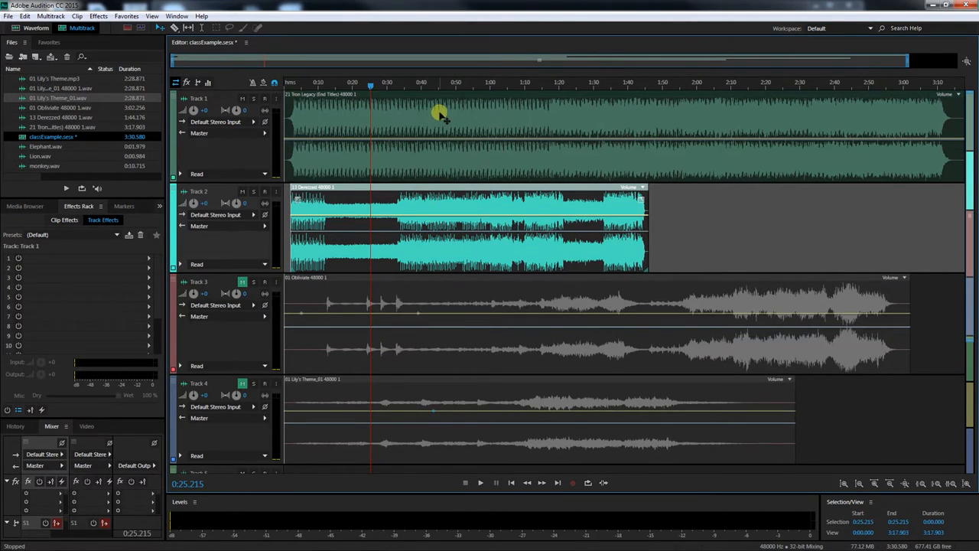
# Delete the clips on Track 1 and Track 2
pyautogui.click(442, 115)
pyautogui.press('Delete')
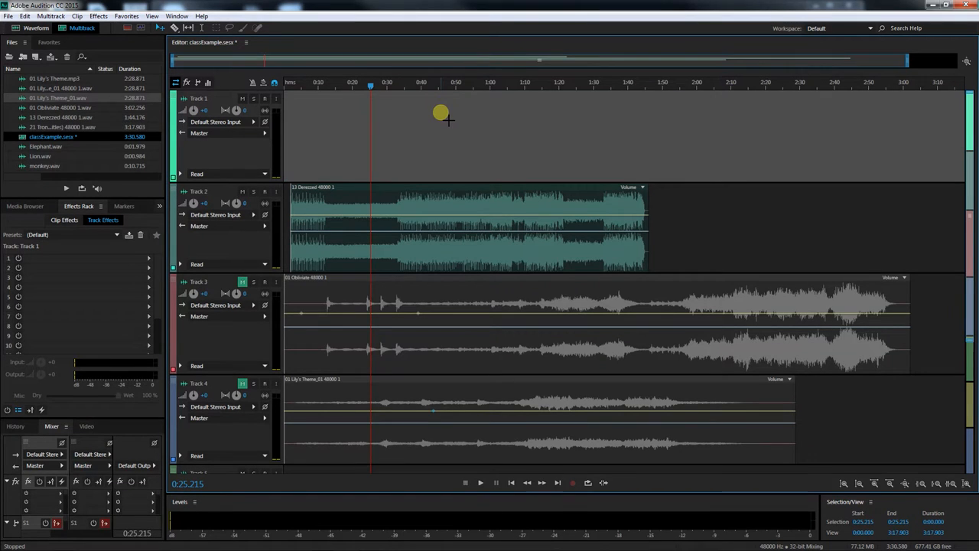
pyautogui.click(482, 255)
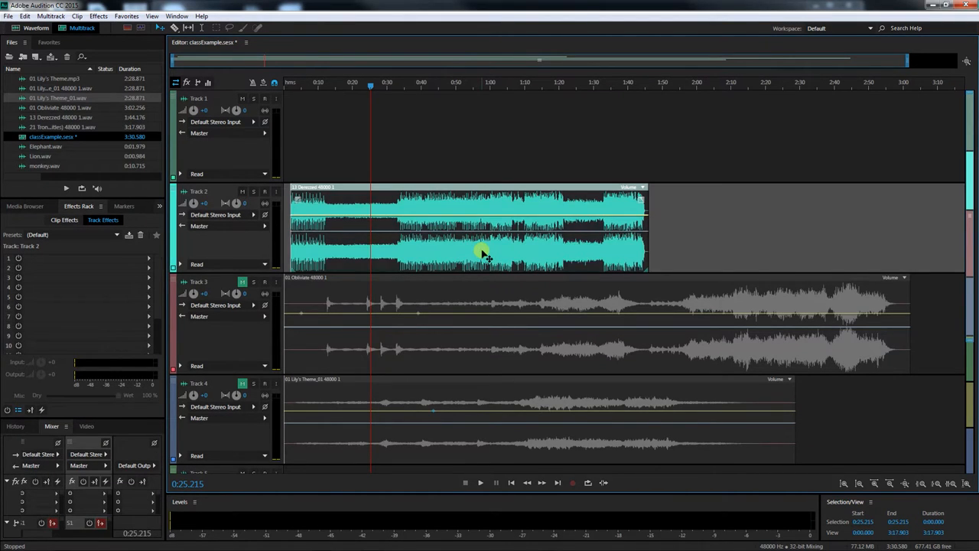
pyautogui.press('Delete')
# Move the Obliviate clip from Track 3 to Track 1 and the Lily's Theme clip from Track 4 to Track 2
pyautogui.click(497, 303)
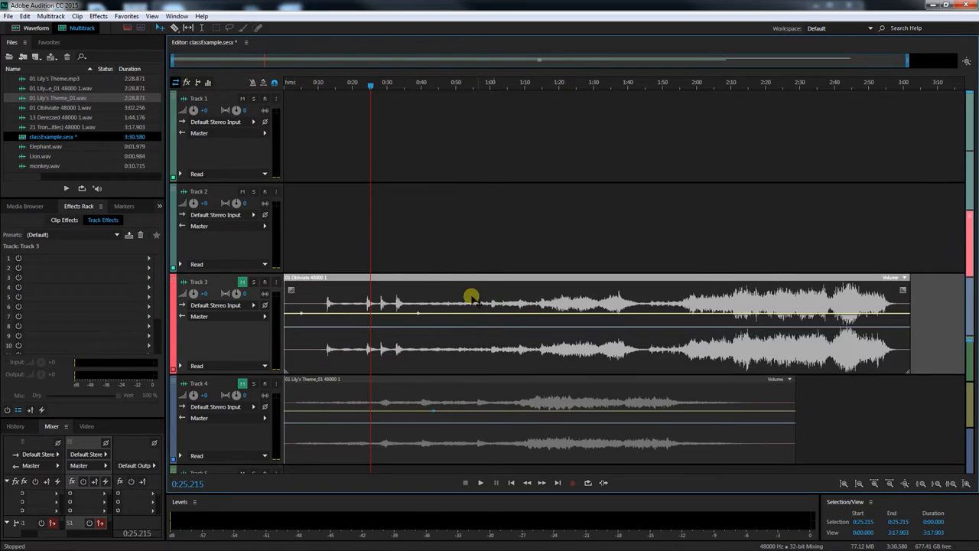
pyautogui.moveTo(482, 303); pyautogui.dragTo(465, 151)
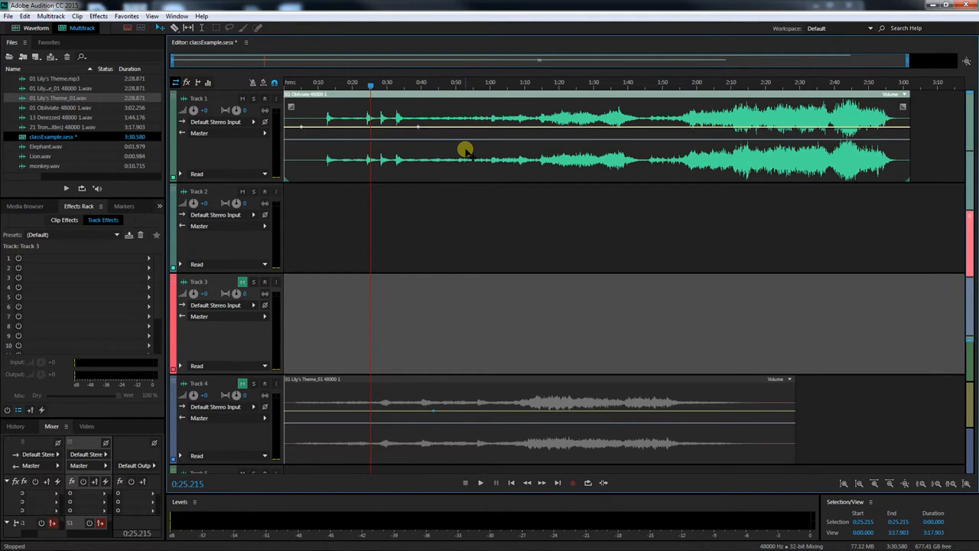
pyautogui.click(466, 427)
pyautogui.moveTo(469, 398); pyautogui.dragTo(458, 274)
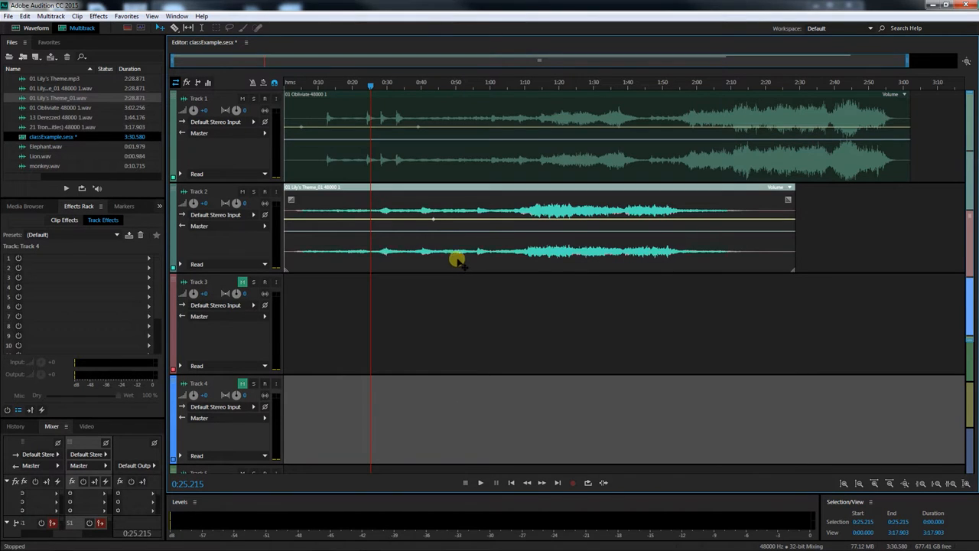
# Clear the Lily's Theme clip's selected volume keyframes, then delete the clip from Track 2
pyautogui.rightClick(433, 221)
pyautogui.click(450, 319)
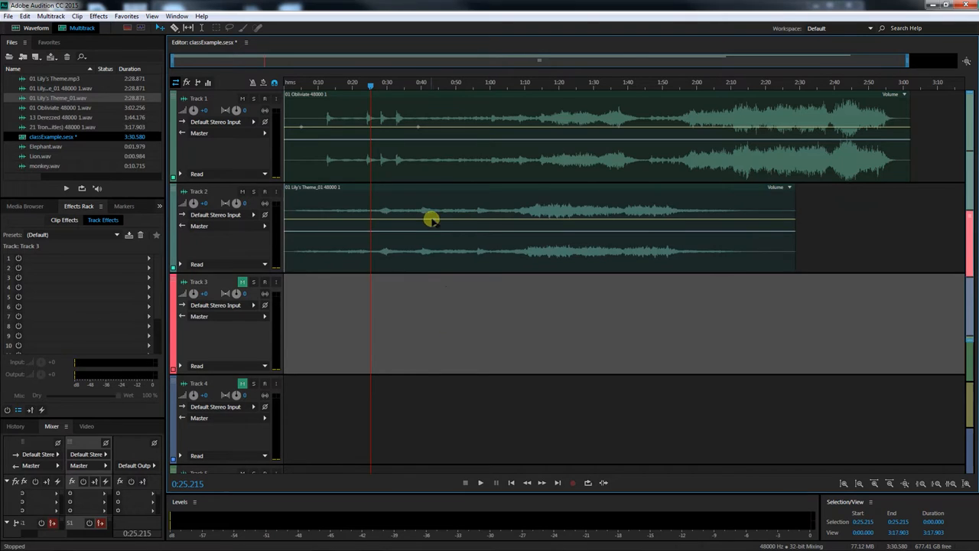
pyautogui.click(431, 220)
pyautogui.rightClick(433, 221)
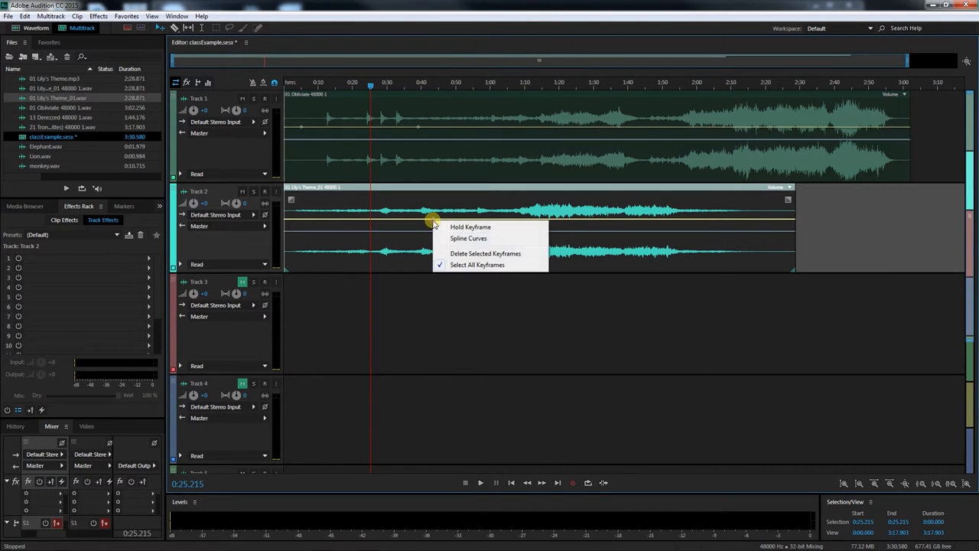
pyautogui.click(466, 254)
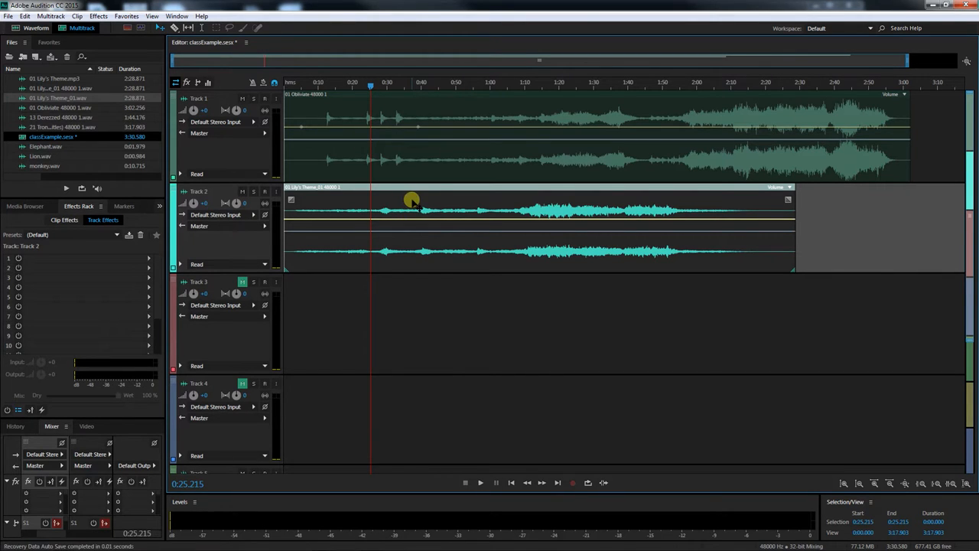
pyautogui.press('Delete')
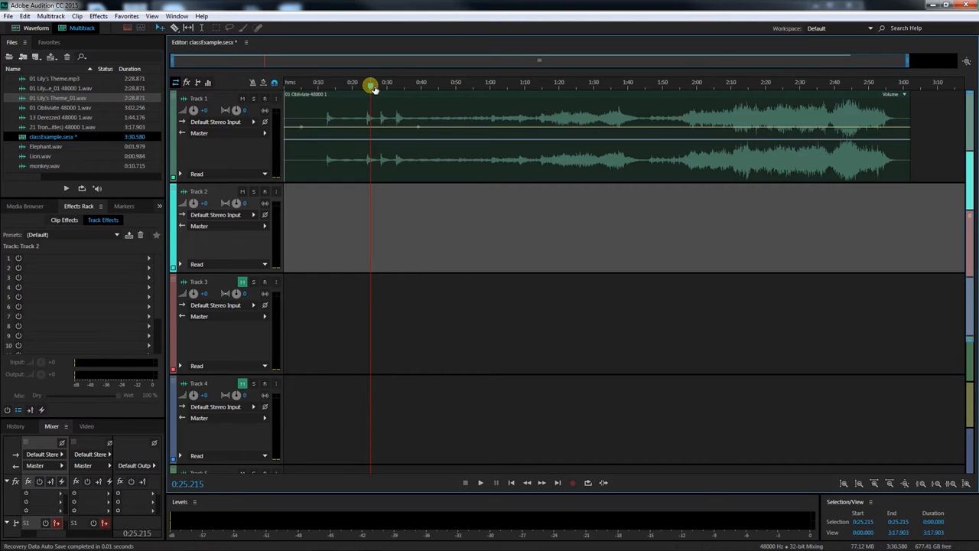
# Delete the selected volume envelope keyframes on the Obliviate clip in Track 1
pyautogui.moveTo(371, 87); pyautogui.dragTo(321, 87)
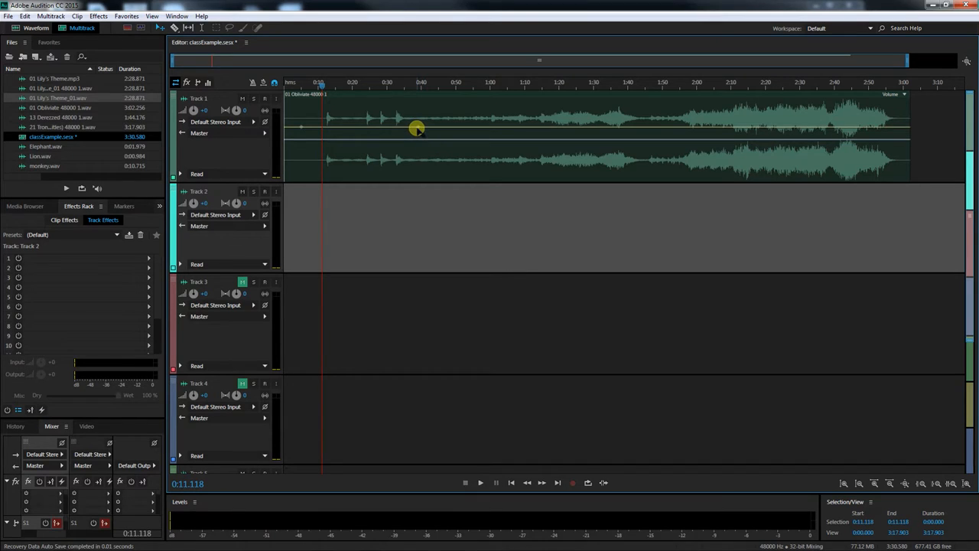
pyautogui.rightClick(417, 129)
pyautogui.click(438, 157)
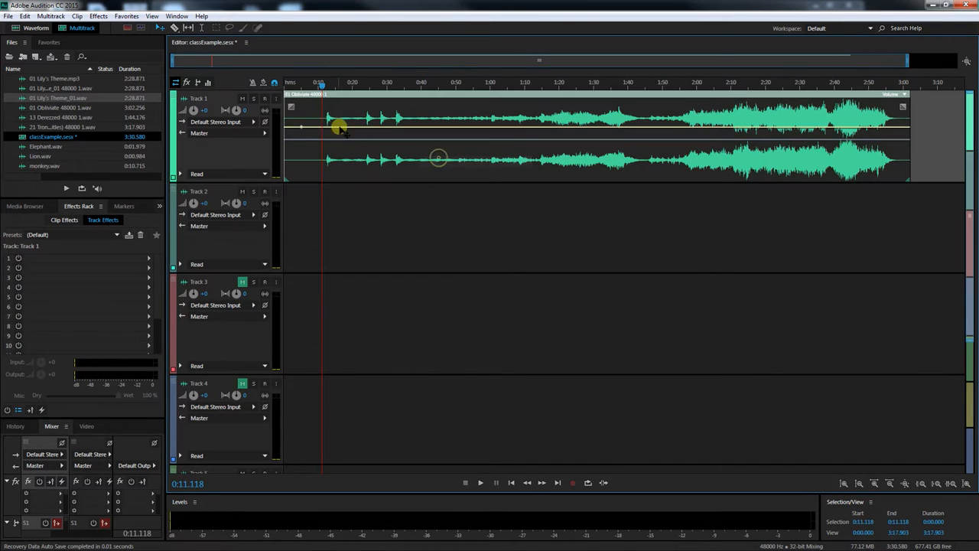
pyautogui.rightClick(299, 128)
pyautogui.click(332, 160)
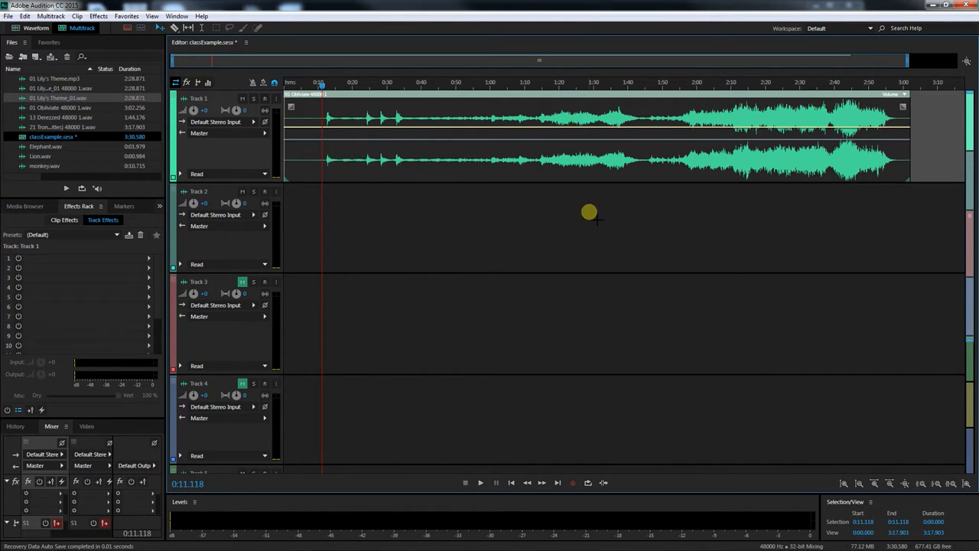
# Trim the Obliviate clip so it starts at about 0:10 and ends slightly earlier
pyautogui.moveTo(327, 89); pyautogui.dragTo(322, 88)
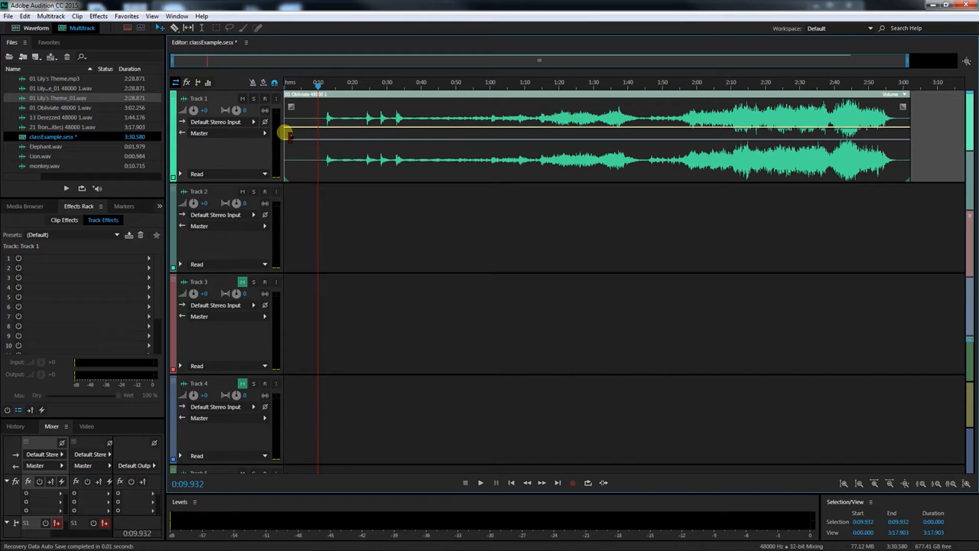
pyautogui.moveTo(285, 132); pyautogui.dragTo(319, 136)
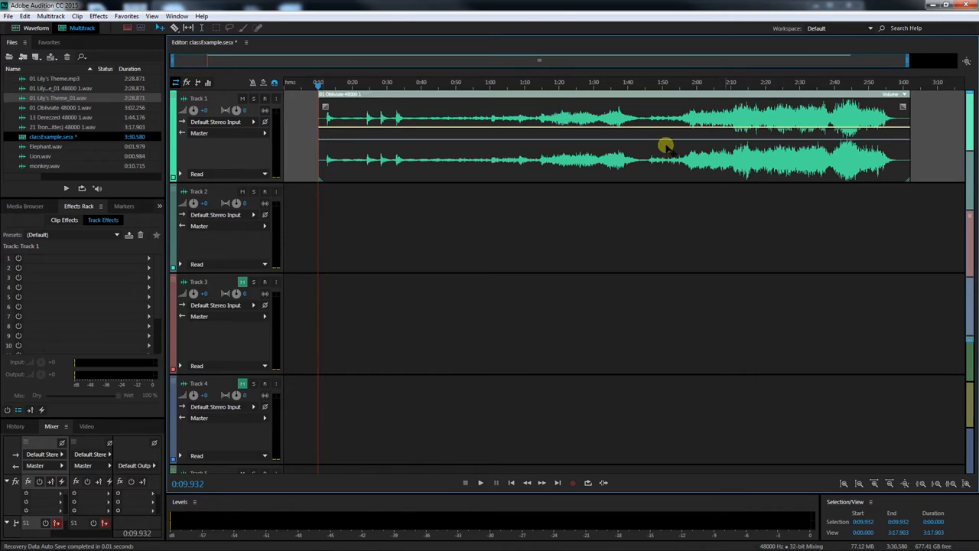
pyautogui.moveTo(913, 130); pyautogui.dragTo(905, 129)
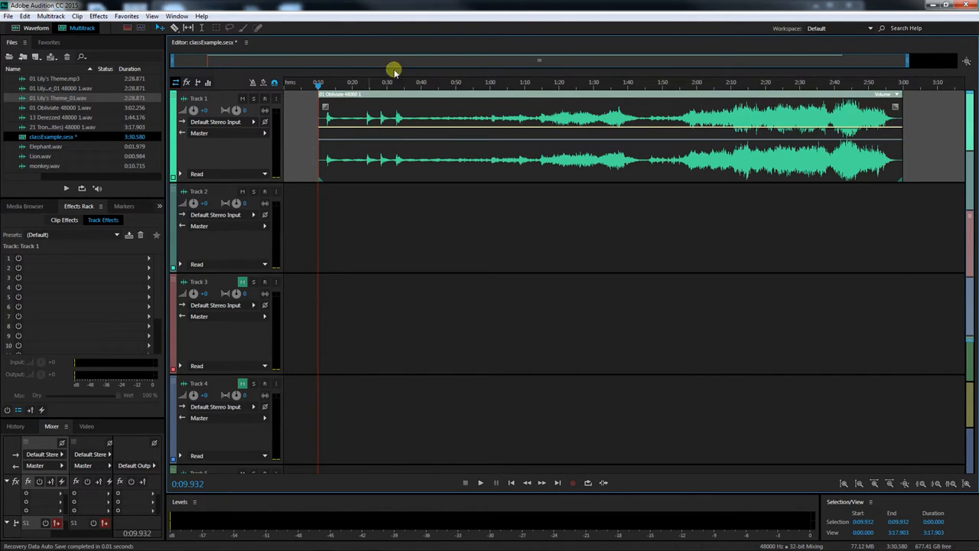
# Slide the trimmed Obliviate clip left so it begins at 0:00 on Track 1
pyautogui.moveTo(428, 94); pyautogui.dragTo(372, 94)
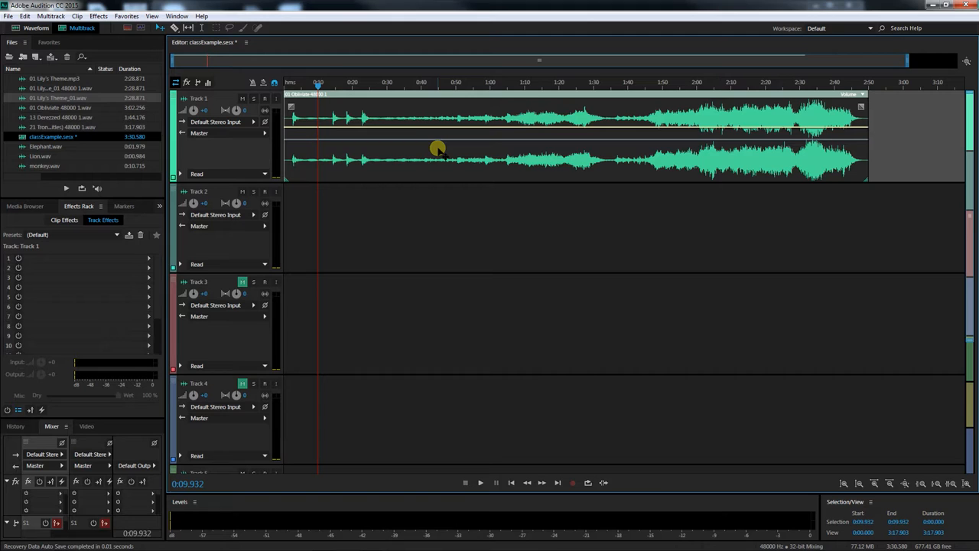
pyautogui.moveTo(531, 95); pyautogui.dragTo(453, 104)
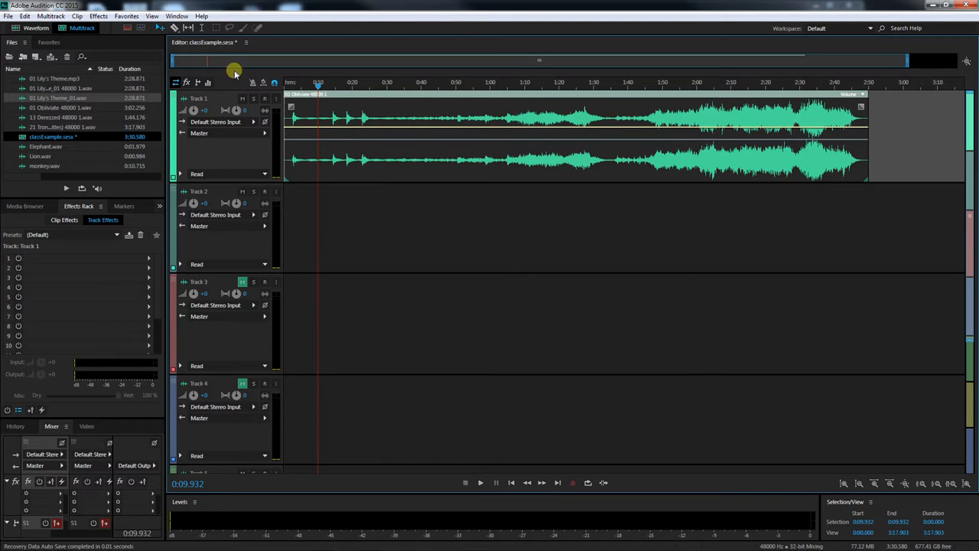
# With the Razor tool, split the Obliviate clip at about 0:26, 1:02, 1:36 and 2:29
pyautogui.click(174, 29)
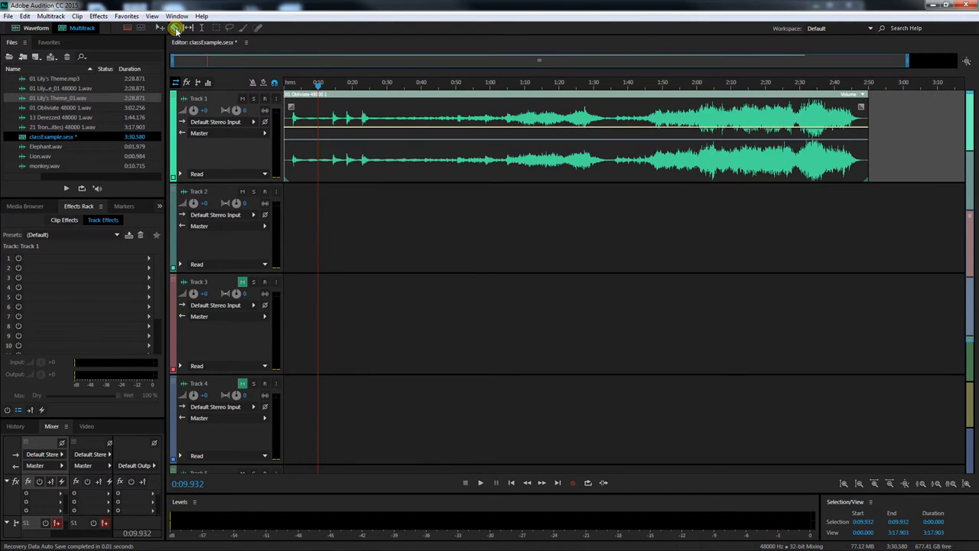
pyautogui.click(372, 152)
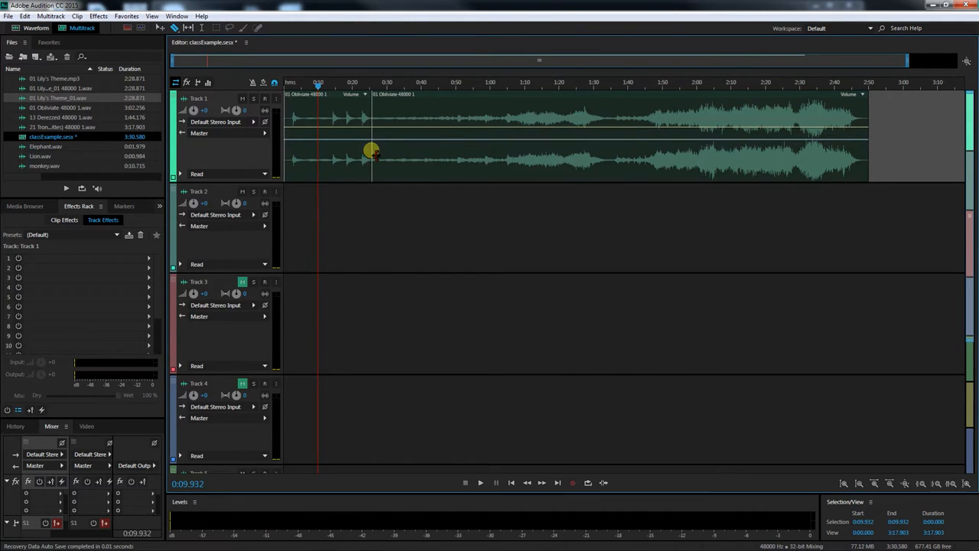
pyautogui.click(499, 153)
pyautogui.click(613, 151)
pyautogui.click(799, 160)
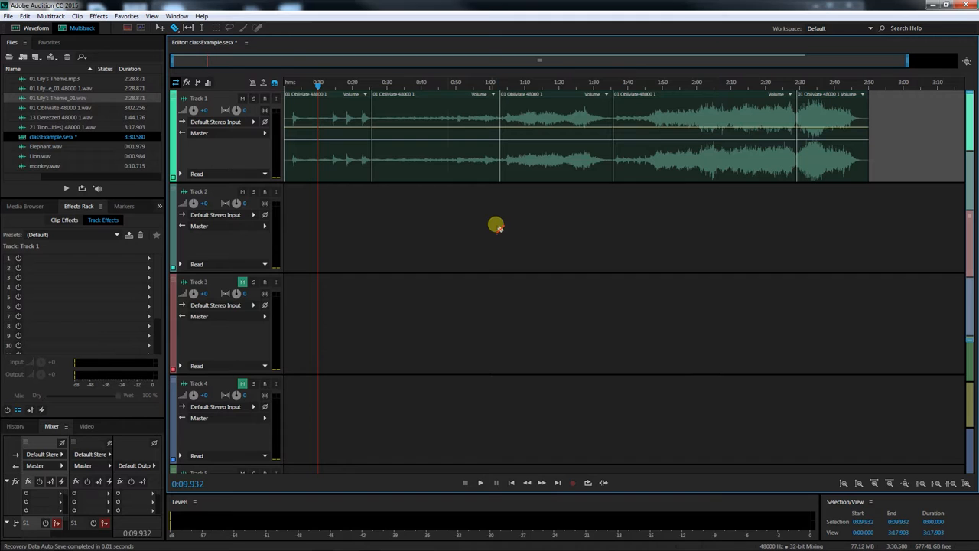
# With the Move tool, move the second and fourth Obliviate segments down onto Track 2
pyautogui.click(162, 28)
pyautogui.moveTo(418, 104); pyautogui.dragTo(418, 200)
pyautogui.moveTo(711, 102); pyautogui.dragTo(698, 227)
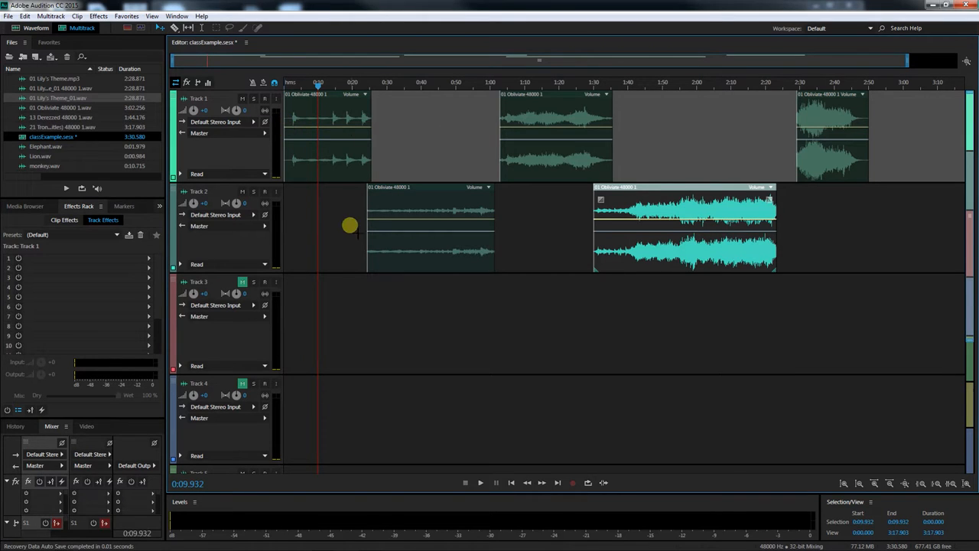
# Delete the first Obliviate segment on Track 2 and slide Track 1's middle segment left to start about 0:31
pyautogui.click(410, 208)
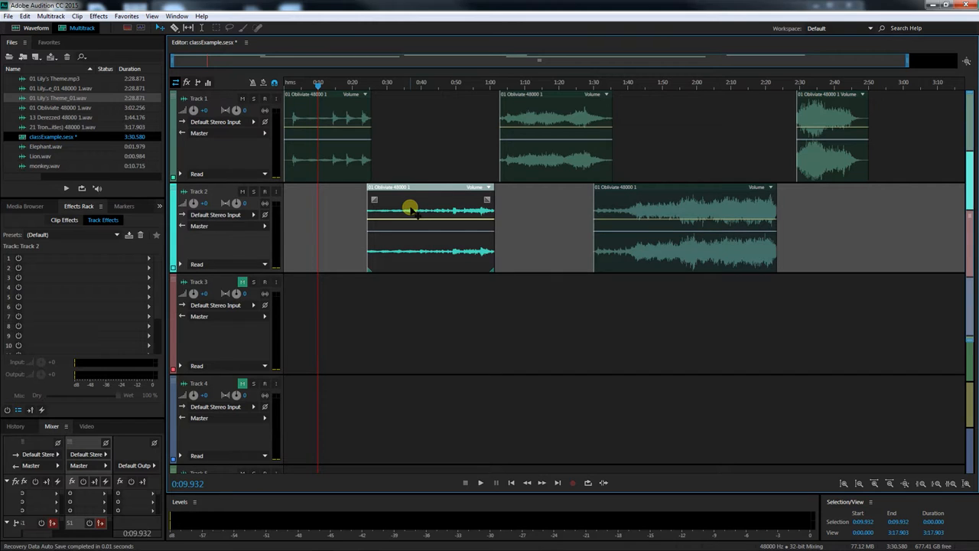
pyautogui.press('Delete')
pyautogui.moveTo(558, 96); pyautogui.dragTo(452, 100)
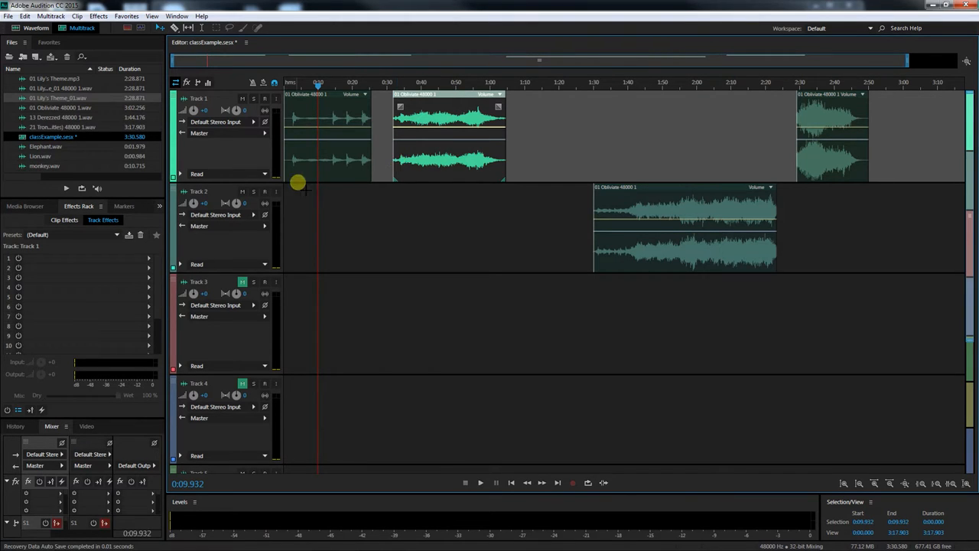
# Enlarge Track 1 and trim the start of the first Obliviate segment slightly inward
pyautogui.moveTo(262, 184); pyautogui.dragTo(241, 371)
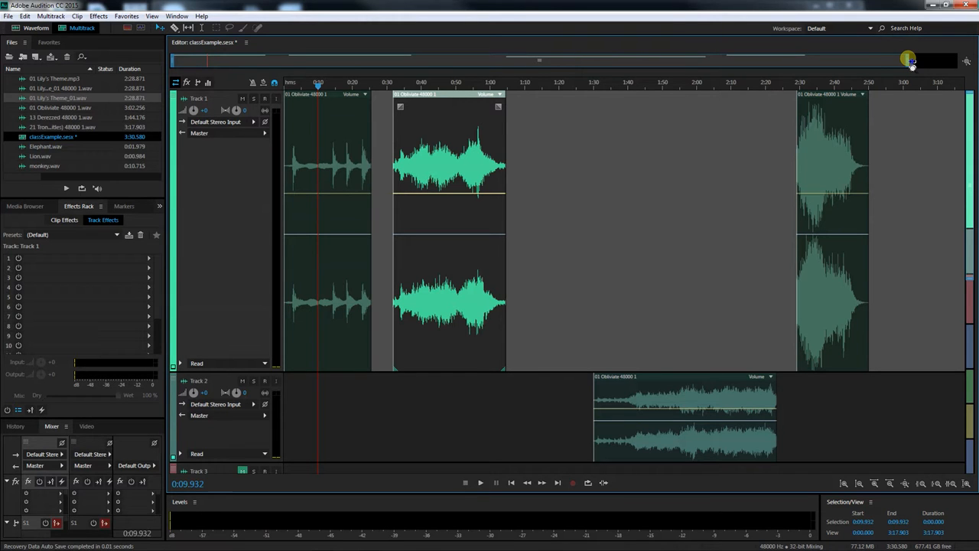
pyautogui.moveTo(910, 61); pyautogui.dragTo(313, 61)
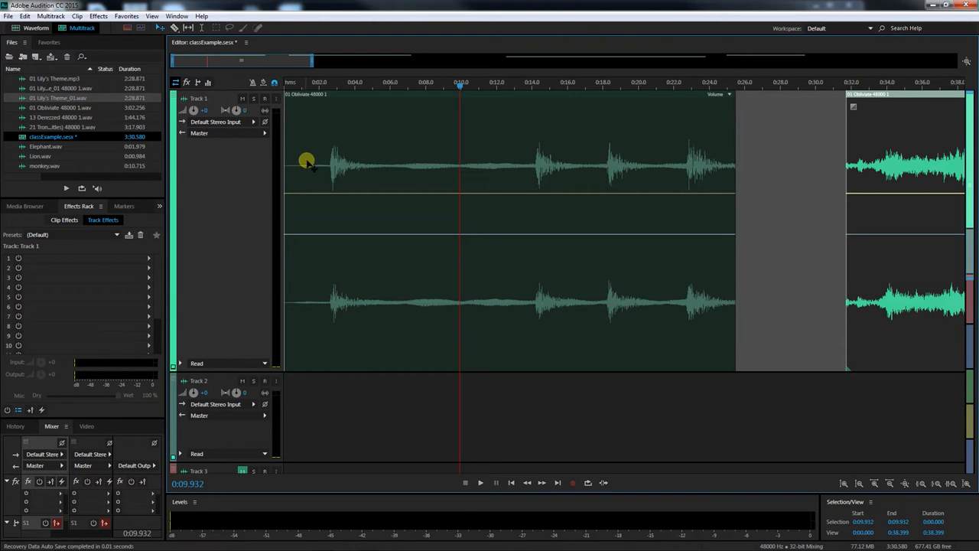
pyautogui.click(293, 180)
pyautogui.moveTo(284, 178); pyautogui.dragTo(295, 179)
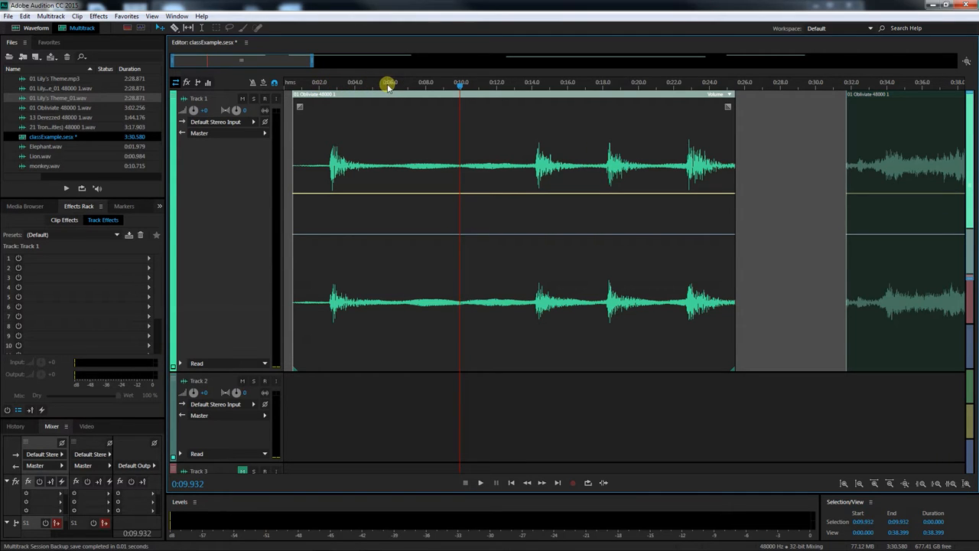
# Add a volume keyframe near the end of the first segment and drop the final keyframe to create a fade-out
pyautogui.moveTo(316, 63); pyautogui.dragTo(271, 66)
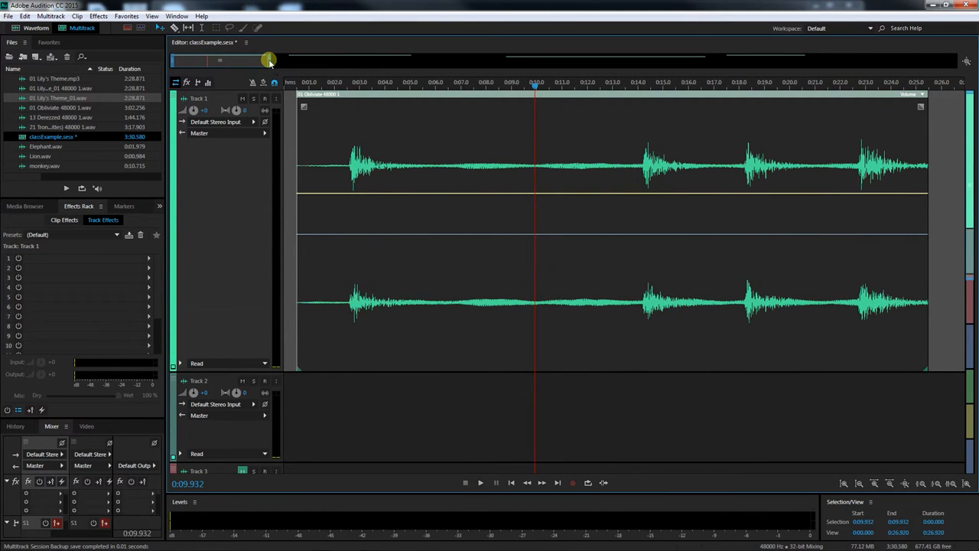
pyautogui.click(905, 195)
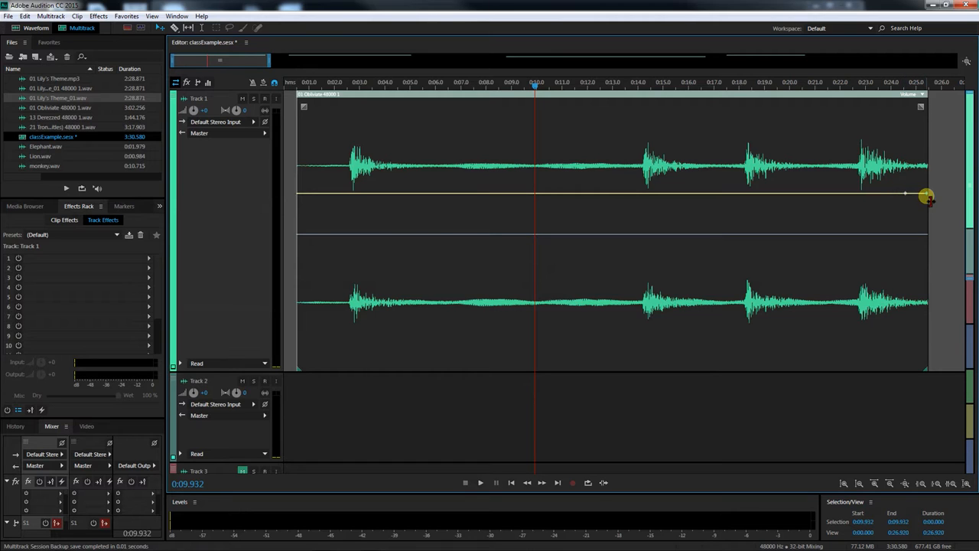
pyautogui.moveTo(927, 194); pyautogui.dragTo(927, 372)
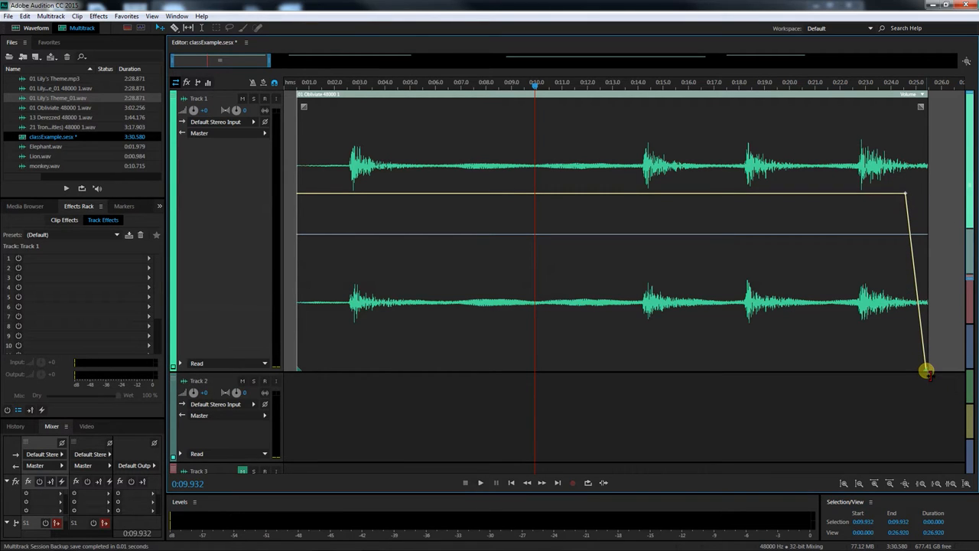
# Play back the first segment's ending from about 0:20
pyautogui.click(784, 83)
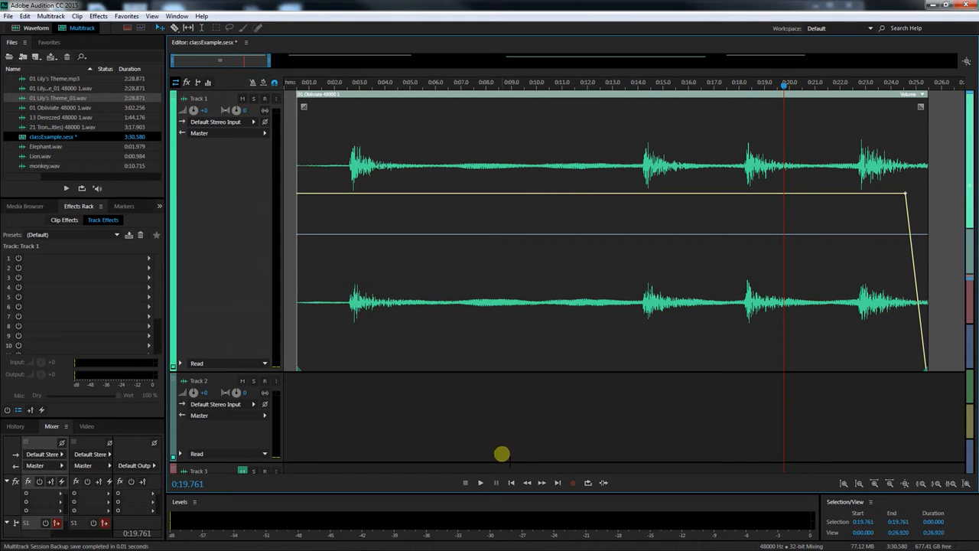
pyautogui.click(480, 482)
pyautogui.click(464, 480)
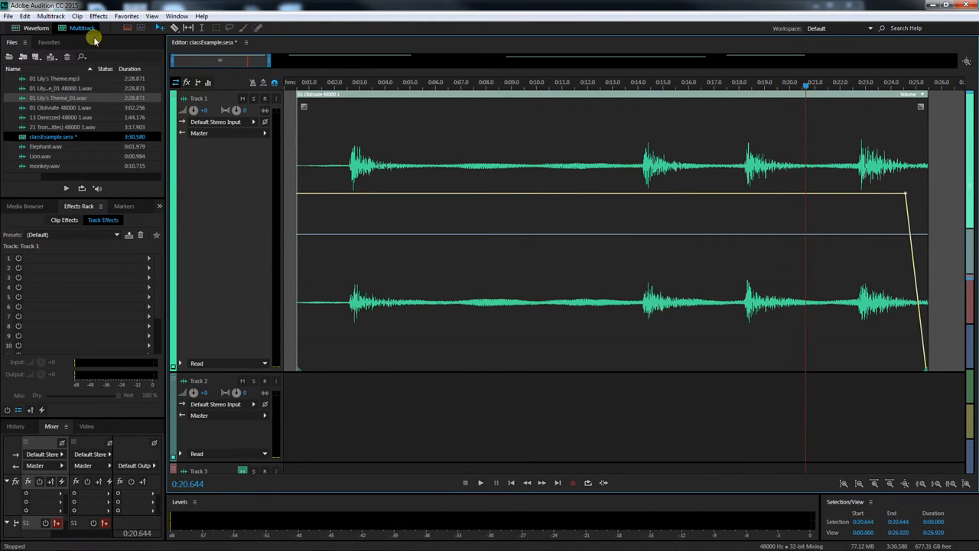
# Set the default audio output to Speakers (2- Realtek High Definition Audio) in Audio Hardware preferences and test playback
pyautogui.click(26, 15)
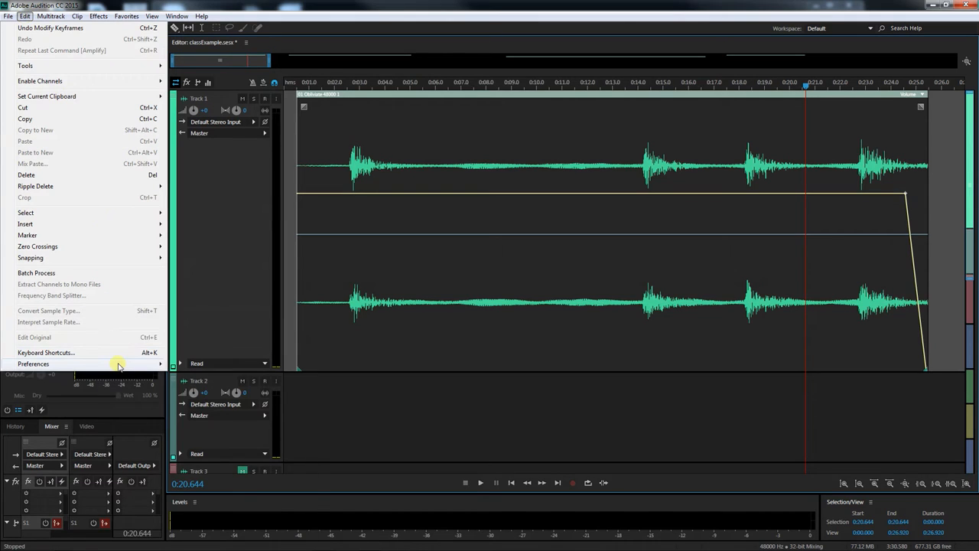
pyautogui.moveTo(126, 363)
pyautogui.click(291, 401)
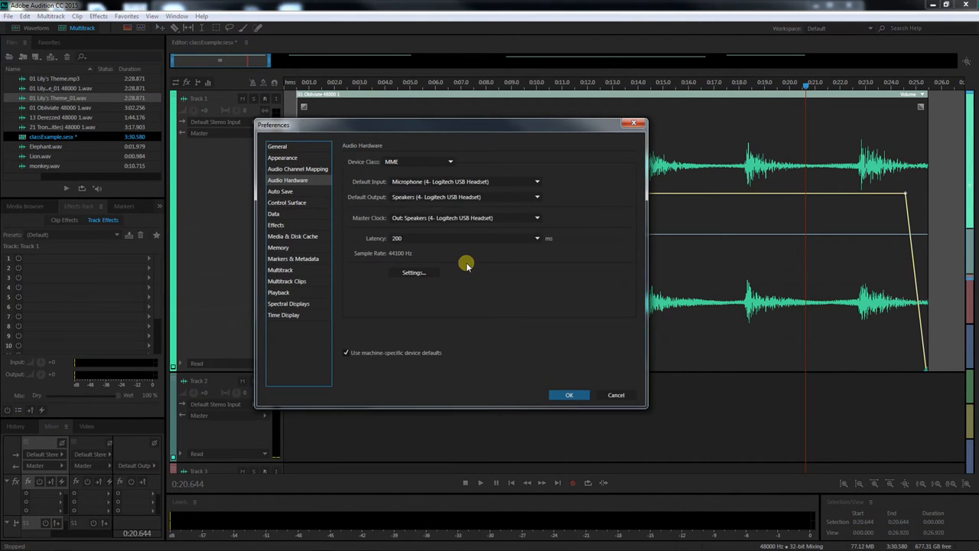
pyautogui.click(456, 197)
pyautogui.click(461, 243)
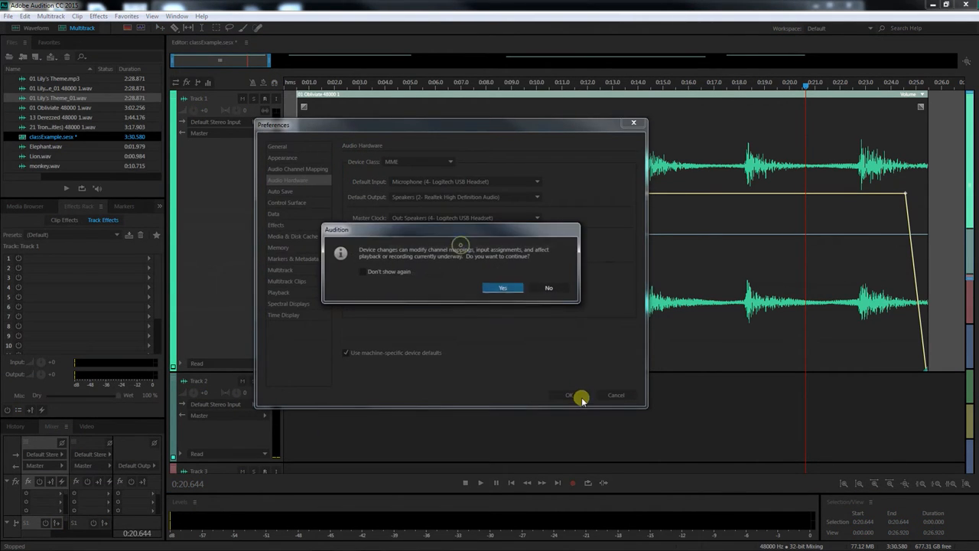
pyautogui.click(502, 287)
pyautogui.click(567, 394)
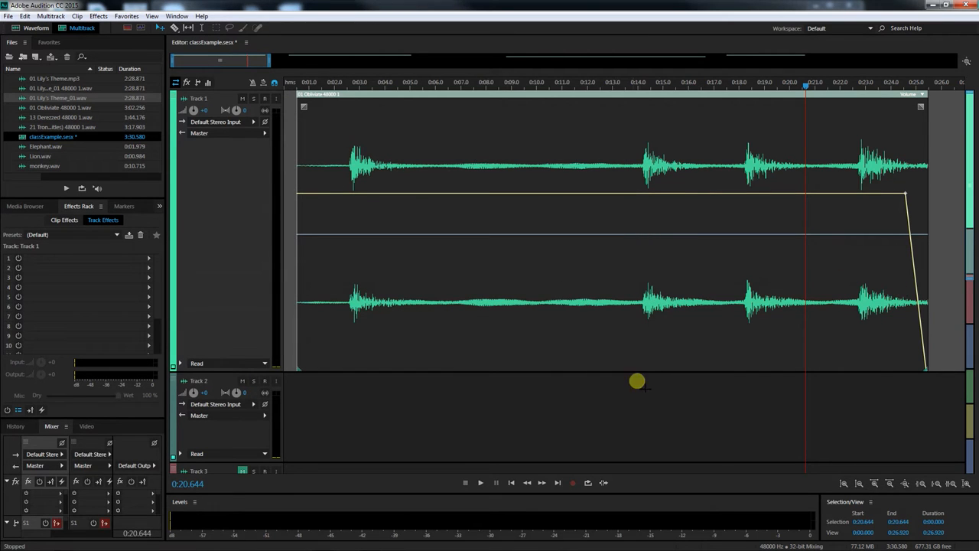
pyautogui.click(480, 483)
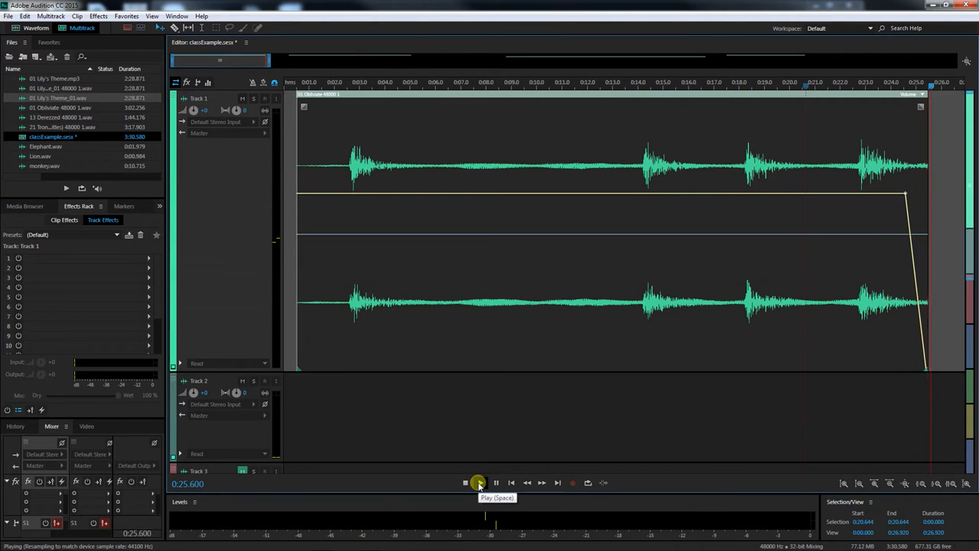
pyautogui.click(466, 483)
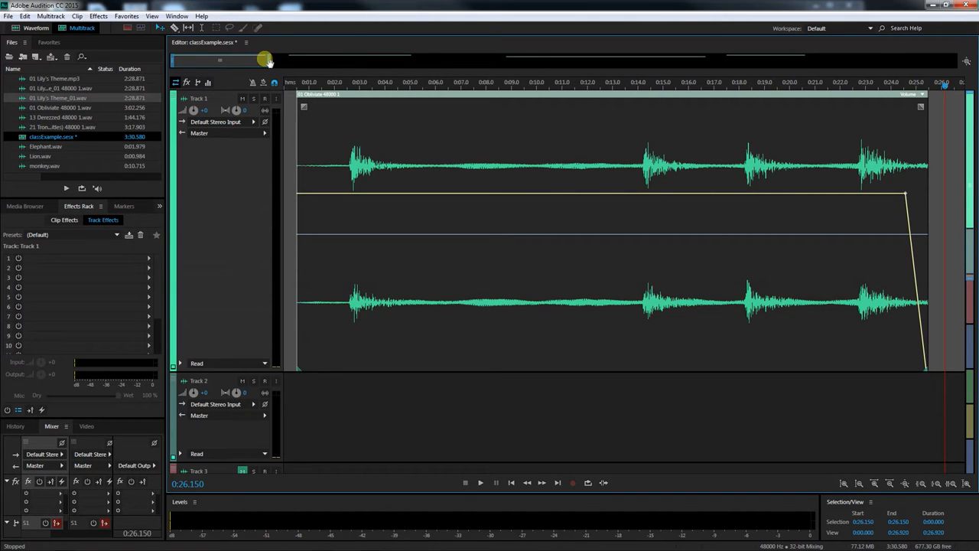
# Trim the end of the Track 2 Obliviate segment back to about 2:21
pyautogui.moveTo(271, 61); pyautogui.dragTo(444, 69)
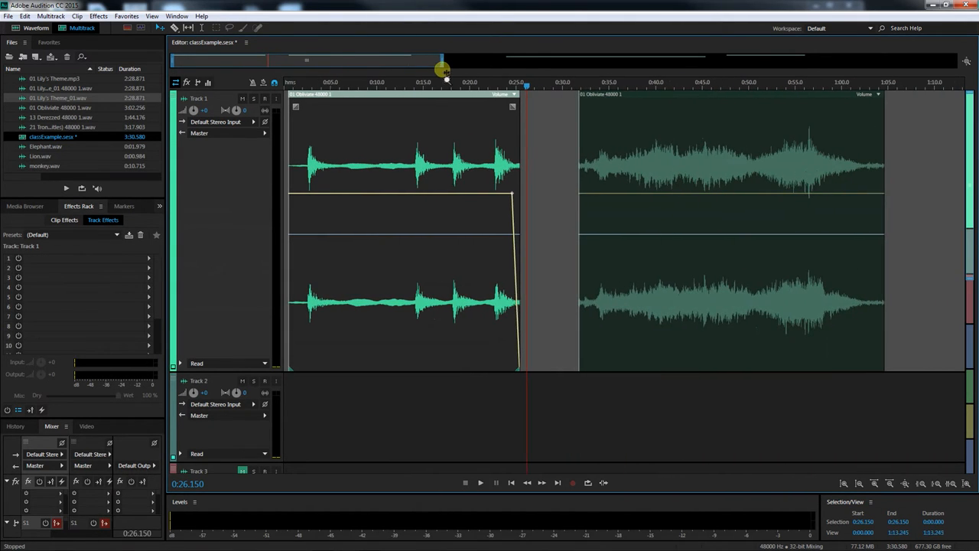
pyautogui.moveTo(328, 66); pyautogui.dragTo(653, 84)
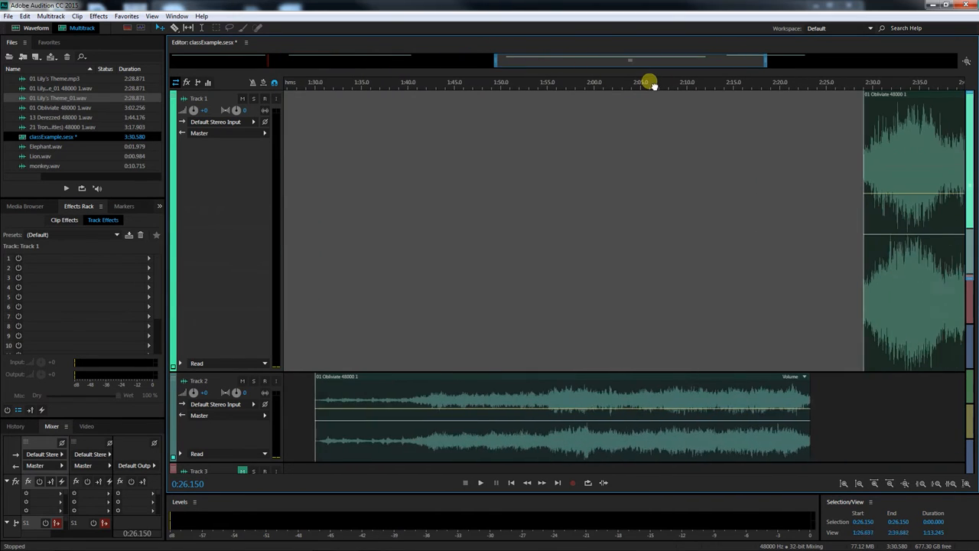
pyautogui.scroll(-3, 576, 317)
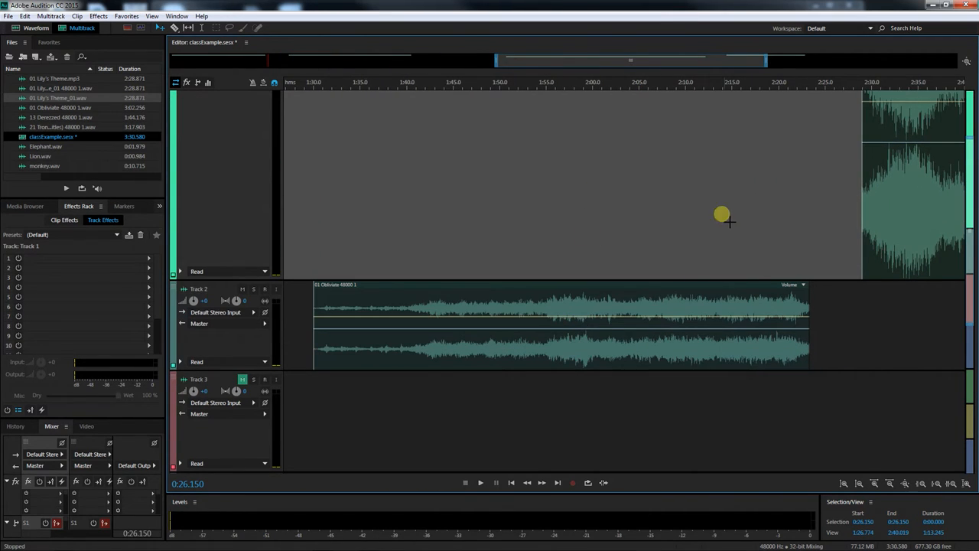
pyautogui.click(758, 84)
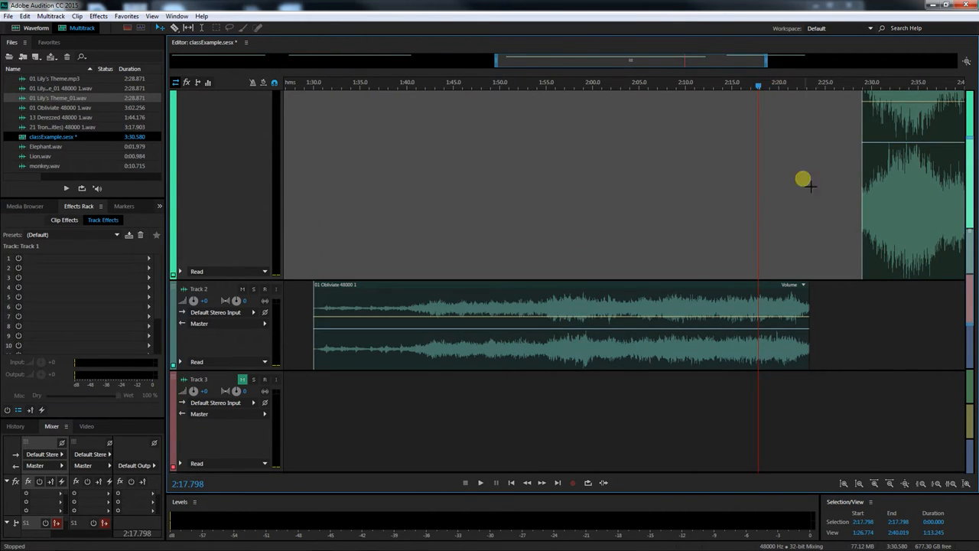
pyautogui.moveTo(807, 309); pyautogui.dragTo(796, 305)
# Play back the end of the Track 2 segment from about 2:19
pyautogui.moveTo(761, 89); pyautogui.dragTo(772, 88)
pyautogui.click(480, 481)
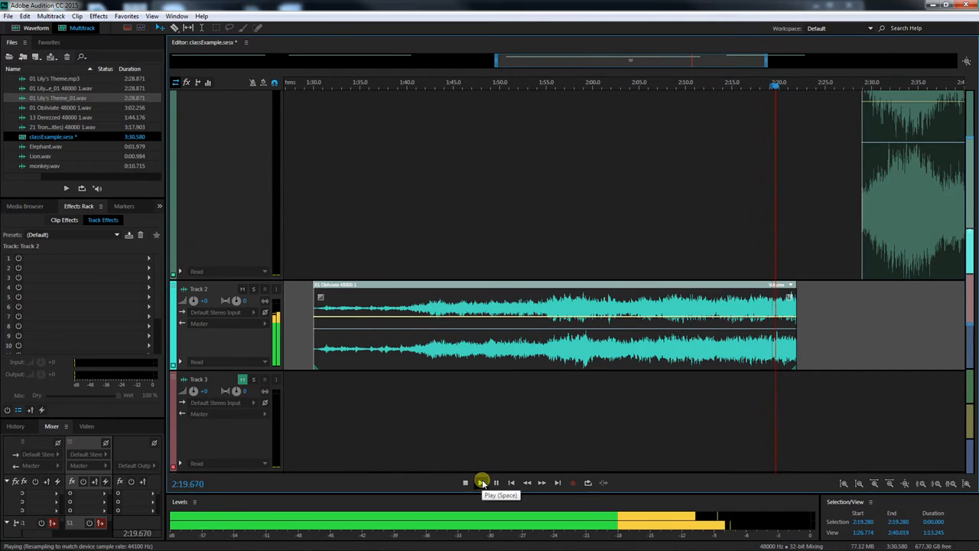
pyautogui.click(466, 482)
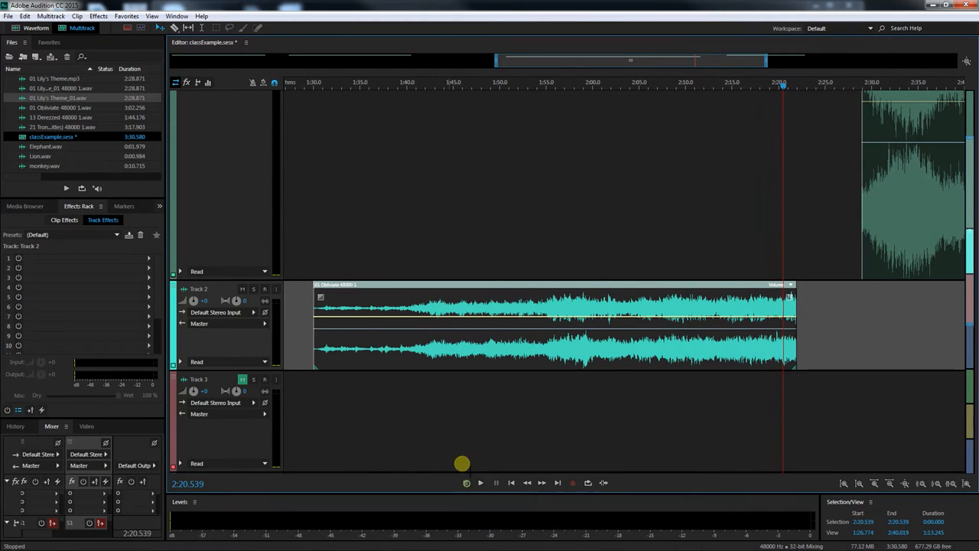
# Lower the volume envelope of the Track 2 segment
pyautogui.rightClick(367, 317)
pyautogui.click(405, 350)
pyautogui.moveTo(411, 318); pyautogui.dragTo(413, 335)
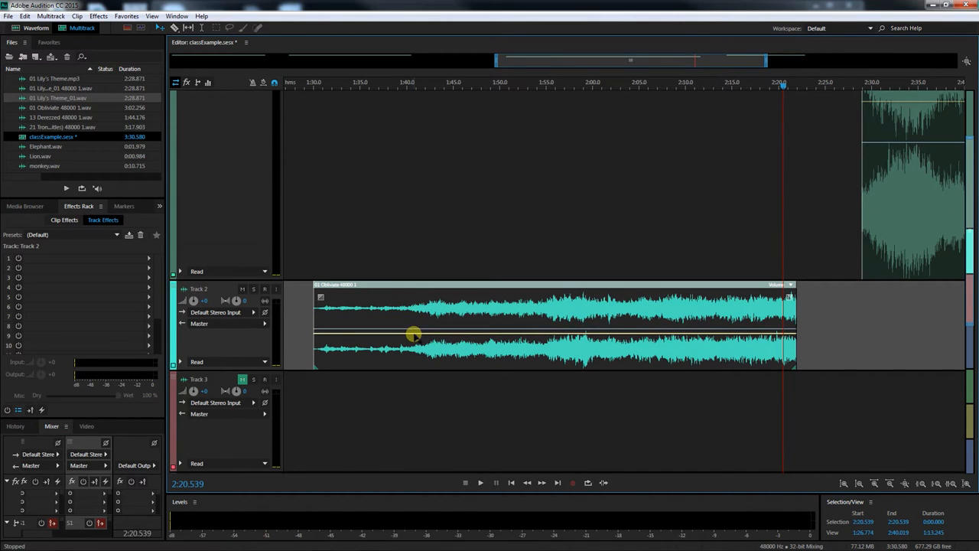
# Fade out the end of the Track 2 segment by dropping its final volume keyframe to the bottom, then play it back
pyautogui.click(480, 482)
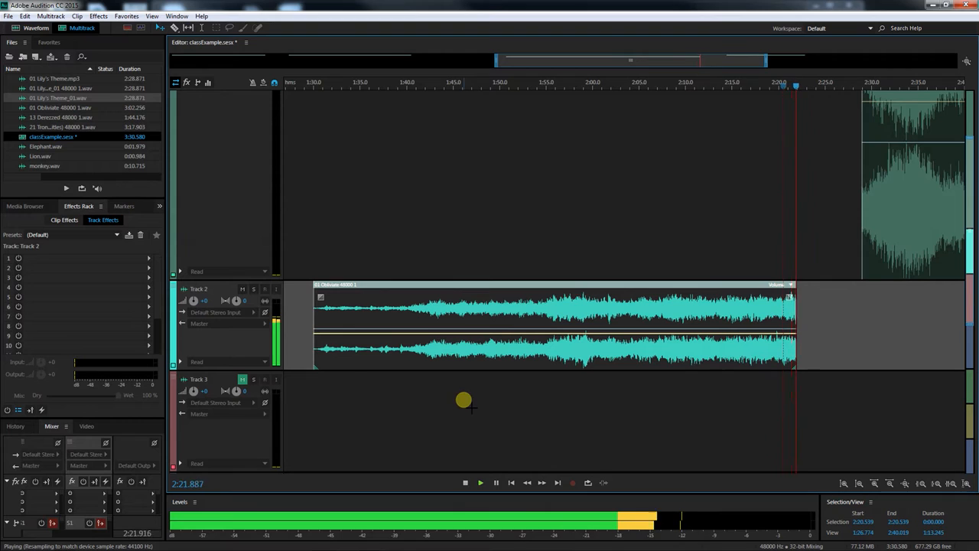
pyautogui.click(465, 483)
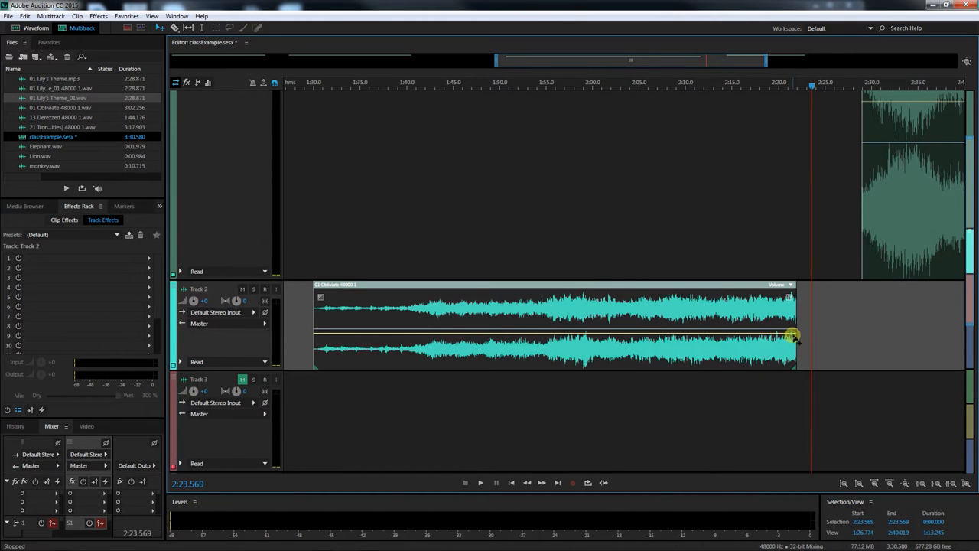
pyautogui.moveTo(793, 334); pyautogui.dragTo(795, 372)
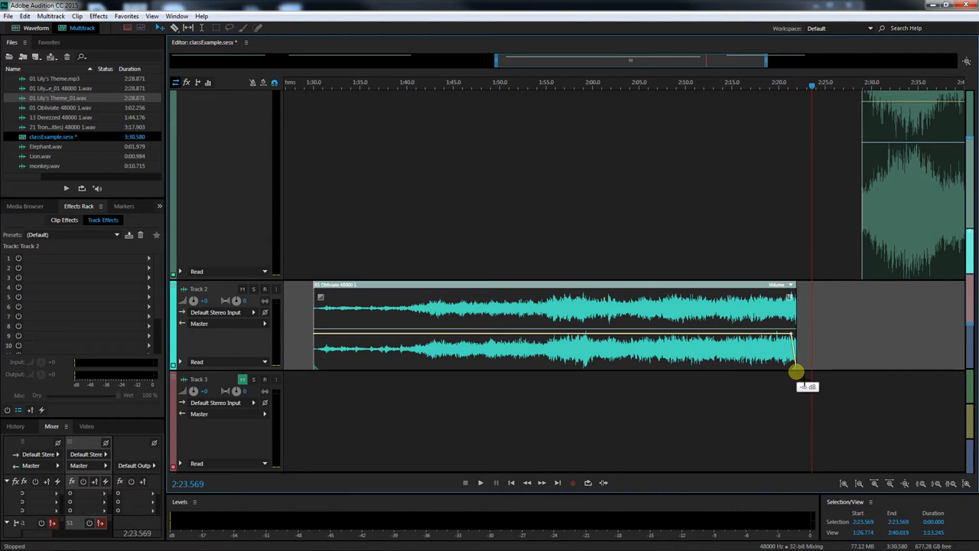
pyautogui.click(778, 84)
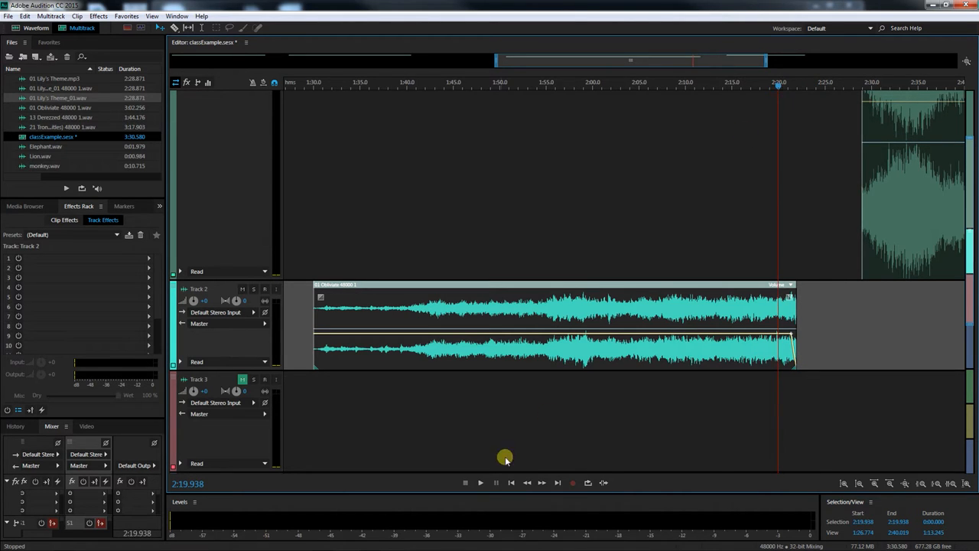
pyautogui.click(481, 482)
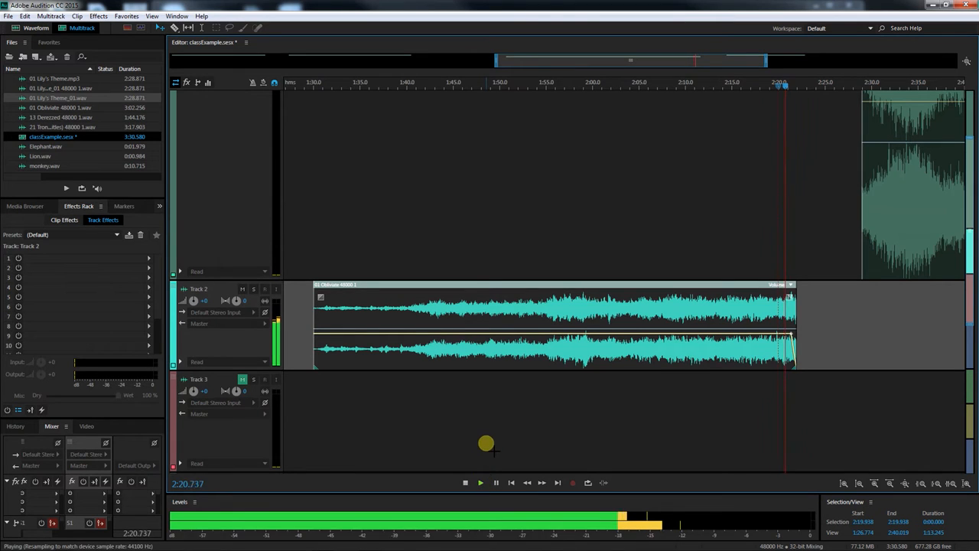
pyautogui.click(465, 483)
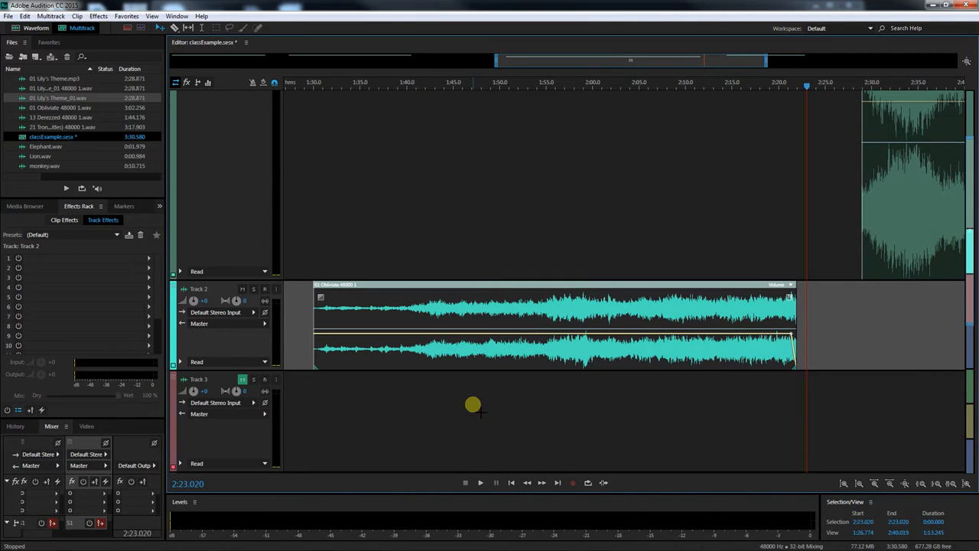
# Move the Track 2 segment up onto Track 1 so it starts about 1:10
pyautogui.moveTo(498, 59); pyautogui.dragTo(127, 43)
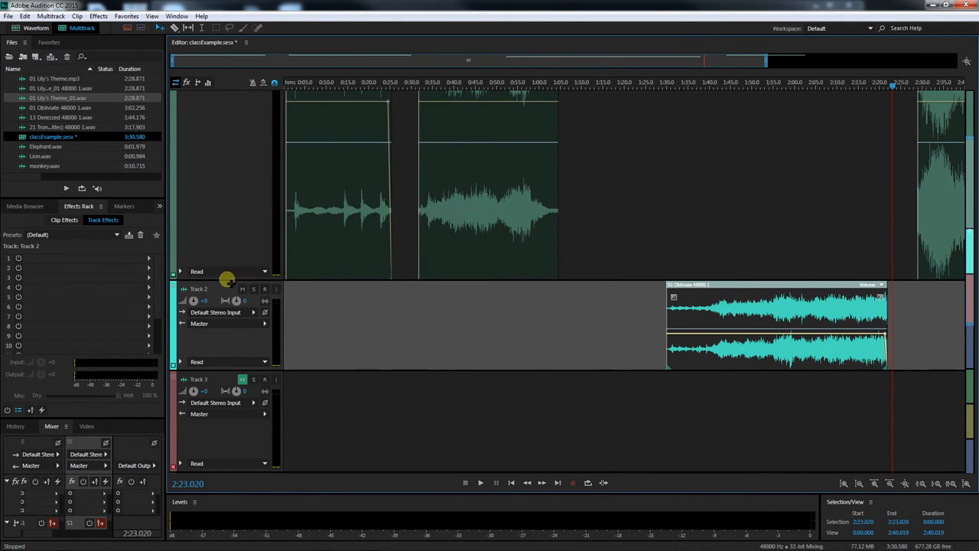
pyautogui.moveTo(229, 281); pyautogui.dragTo(220, 132)
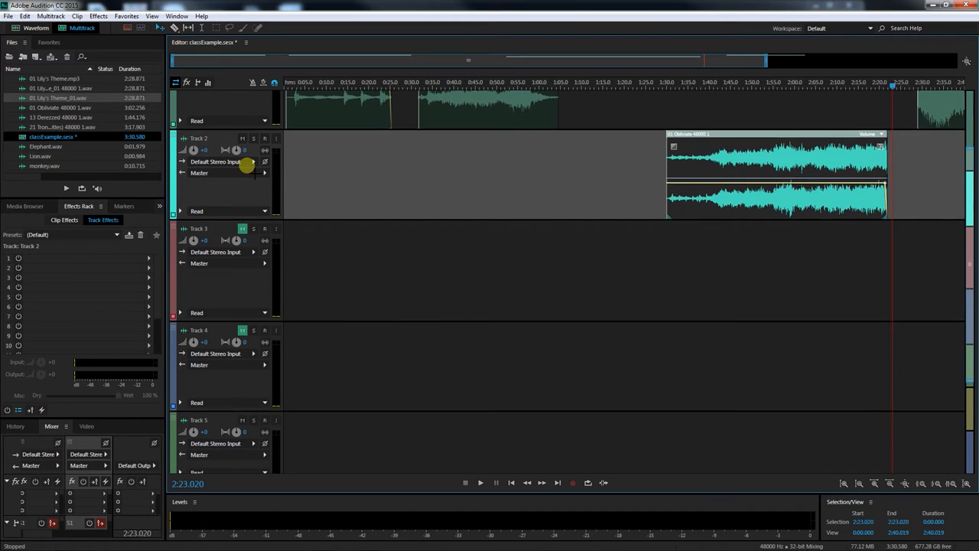
pyautogui.scroll(2, 285, 230)
pyautogui.moveTo(237, 221); pyautogui.dragTo(260, 168)
pyautogui.moveTo(758, 67); pyautogui.dragTo(790, 68)
pyautogui.moveTo(830, 64); pyautogui.dragTo(845, 61)
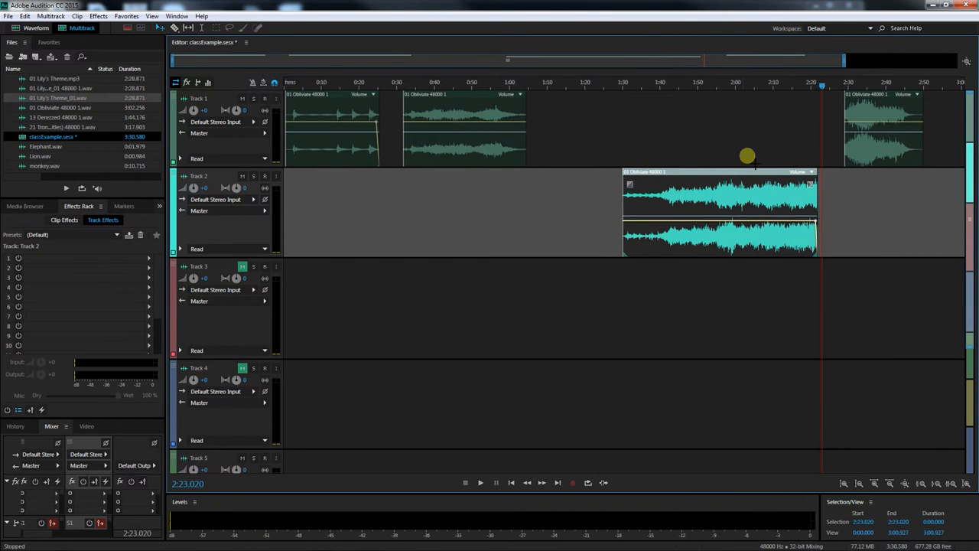
pyautogui.moveTo(726, 173); pyautogui.dragTo(646, 112)
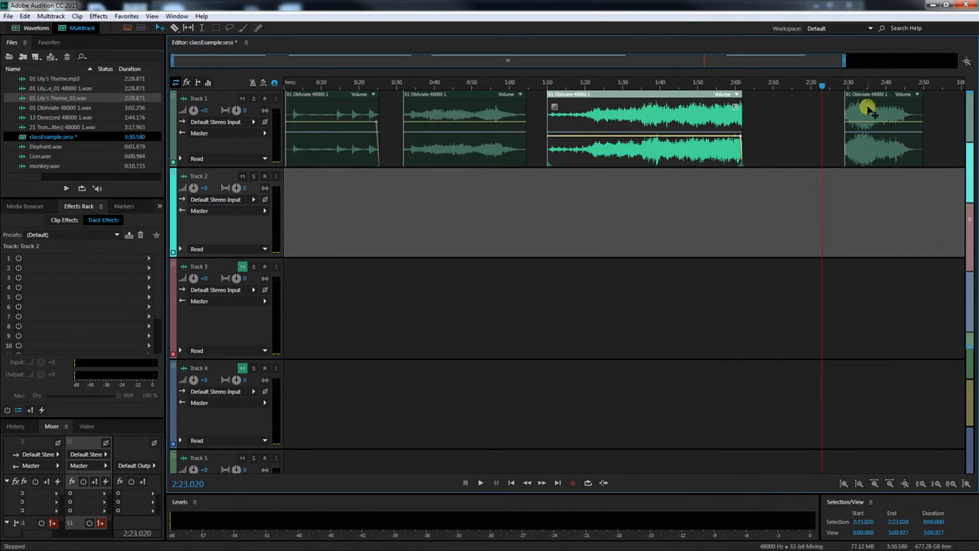
# Delete the final Obliviate segment on Track 1
pyautogui.moveTo(868, 92); pyautogui.dragTo(785, 93)
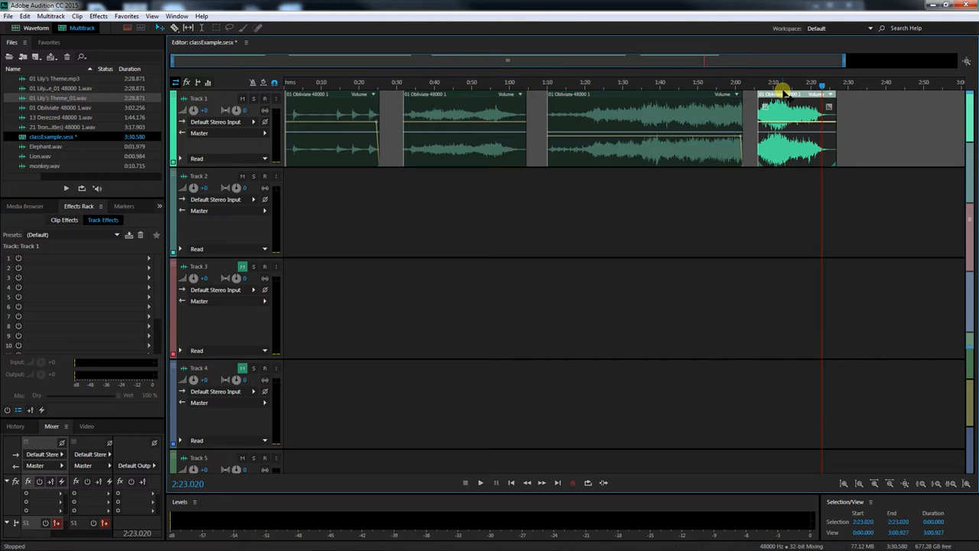
pyautogui.press('Delete')
pyautogui.click(684, 96)
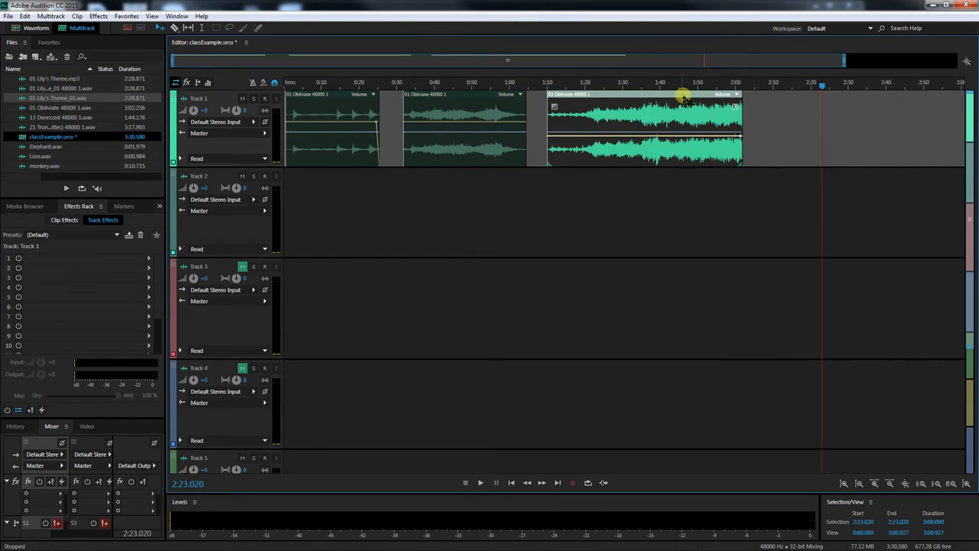
# Delete all three Obliviate segments from Track 1
pyautogui.click(497, 96)
pyautogui.press('Delete')
pyautogui.click(586, 99)
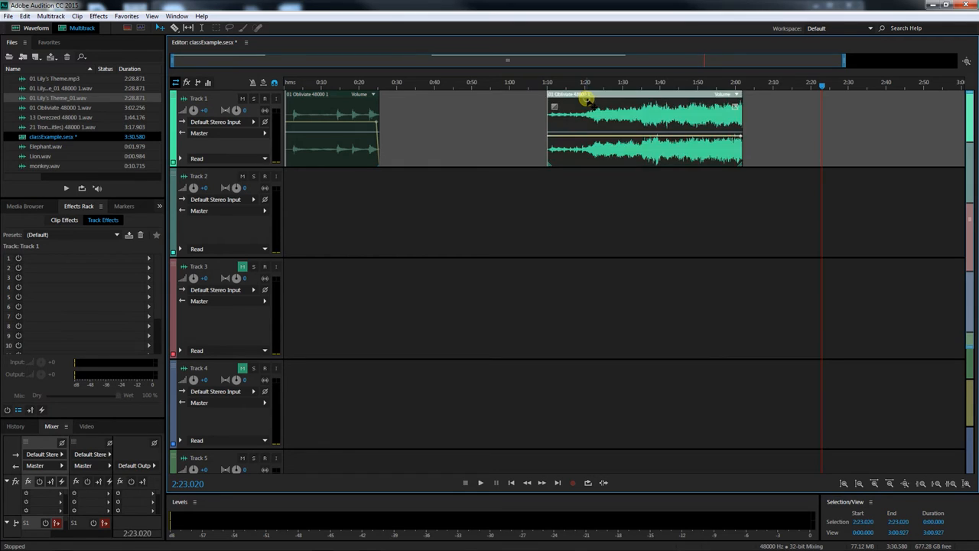
pyautogui.press('Delete')
pyautogui.click(346, 99)
pyautogui.press('Delete')
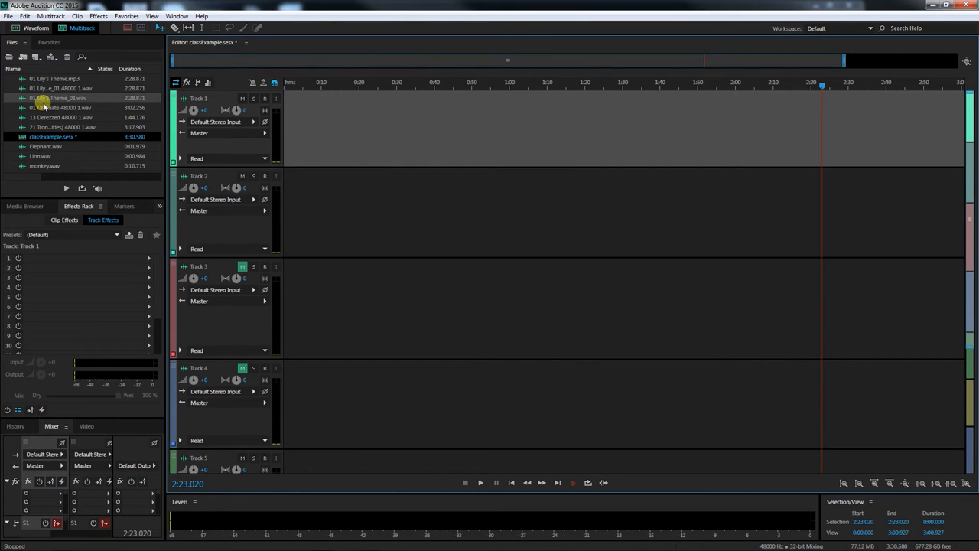
# Place the 01 Obliviate 48000 1.wav file on Track 1 so it starts at about 0:04
pyautogui.moveTo(40, 108); pyautogui.dragTo(279, 120)
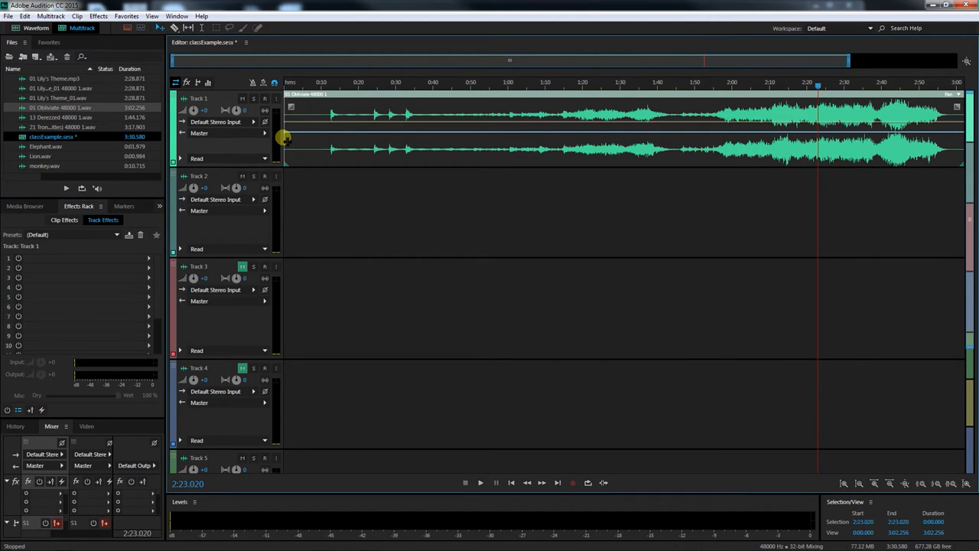
pyautogui.moveTo(280, 135); pyautogui.dragTo(326, 136)
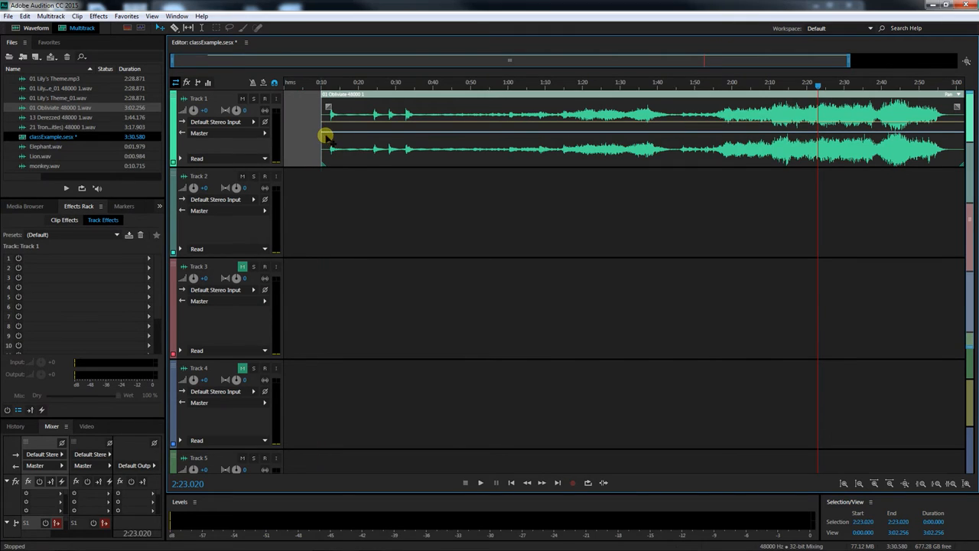
pyautogui.moveTo(500, 92); pyautogui.dragTo(480, 92)
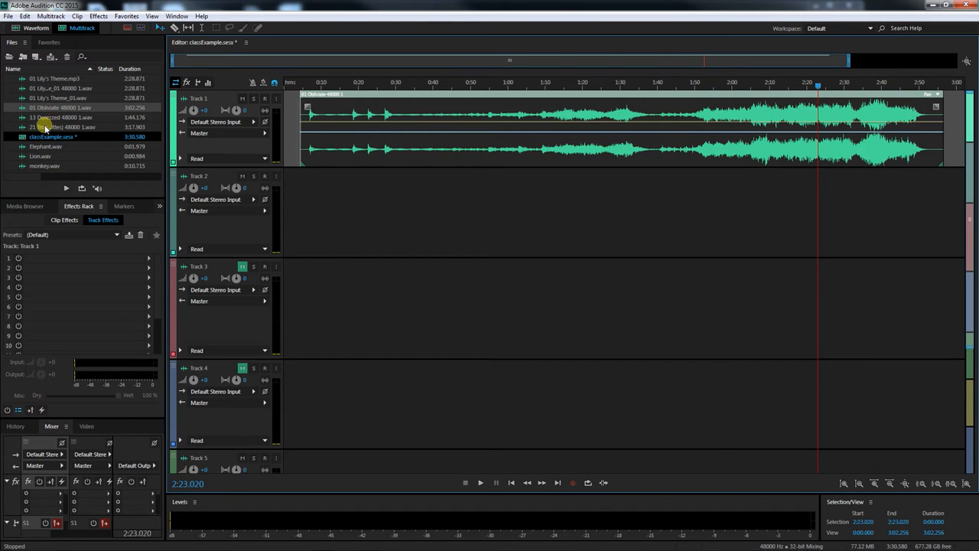
# Add the 21 Tron Legacy (End Titles) file to Track 2 and fade out its end by dropping the last volume keyframe to the bottom
pyautogui.moveTo(48, 129); pyautogui.dragTo(283, 213)
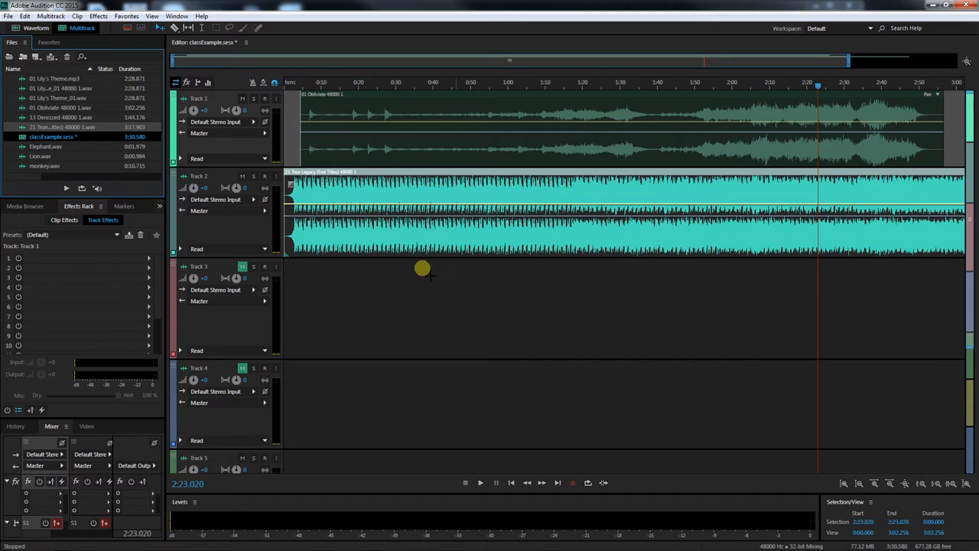
pyautogui.moveTo(855, 61); pyautogui.dragTo(954, 61)
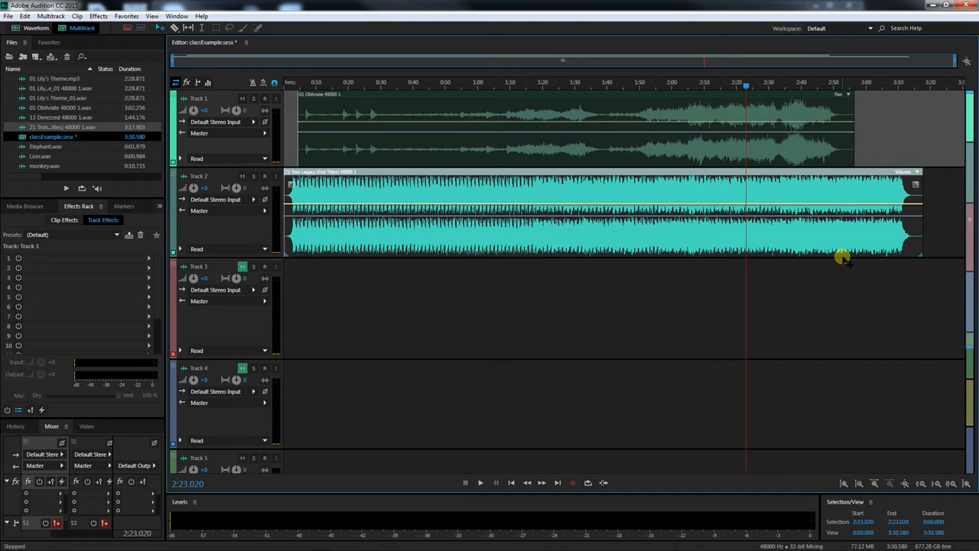
pyautogui.click(842, 205)
pyautogui.moveTo(857, 207); pyautogui.dragTo(857, 260)
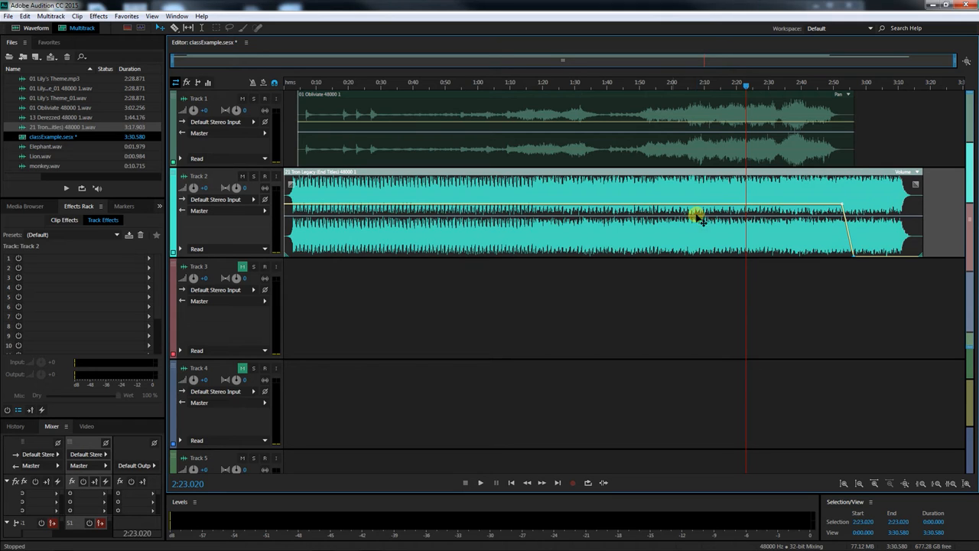
# Move the Tron Legacy clip to start at about 0:16 and fade in its start by dropping the first volume keyframe to the bottom
pyautogui.moveTo(283, 199); pyautogui.dragTo(350, 205)
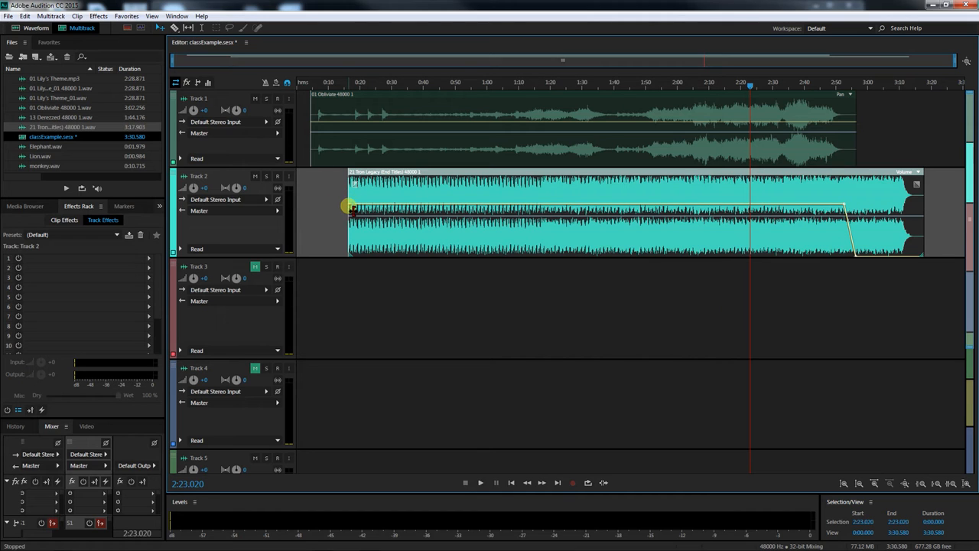
pyautogui.moveTo(349, 205); pyautogui.dragTo(345, 254)
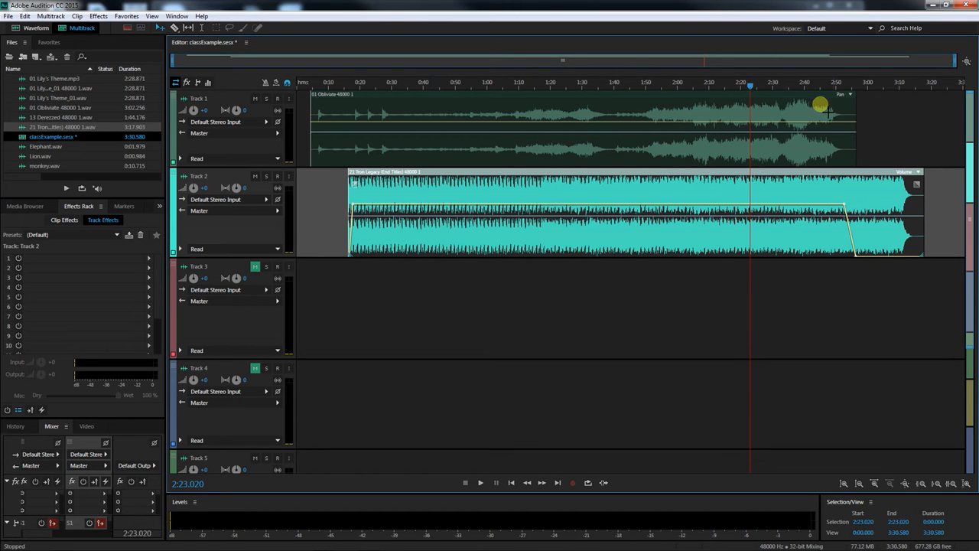
pyautogui.moveTo(955, 60); pyautogui.dragTo(384, 63)
pyautogui.moveTo(499, 203); pyautogui.dragTo(493, 256)
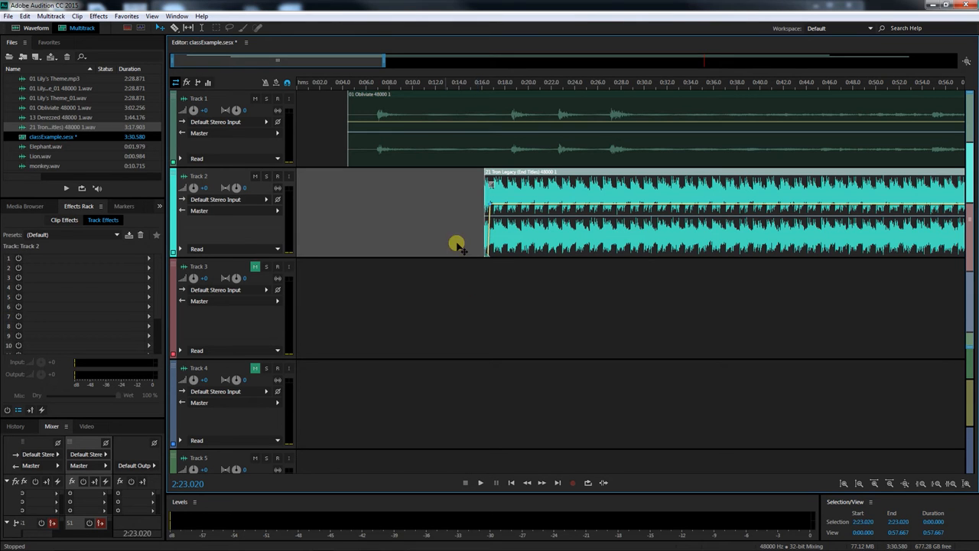
pyautogui.moveTo(385, 61); pyautogui.dragTo(914, 65)
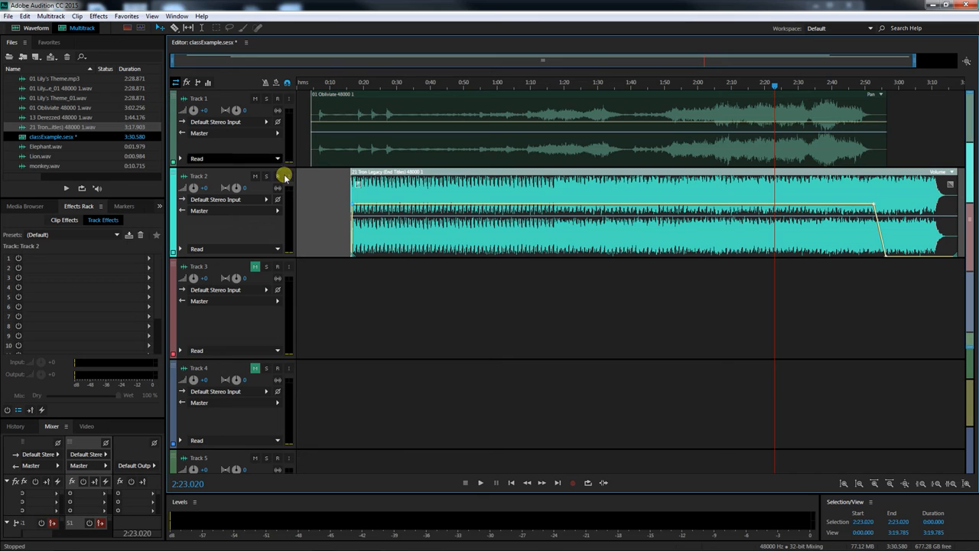
# Save the session without copying the media files into the session folder
pyautogui.click(6, 16)
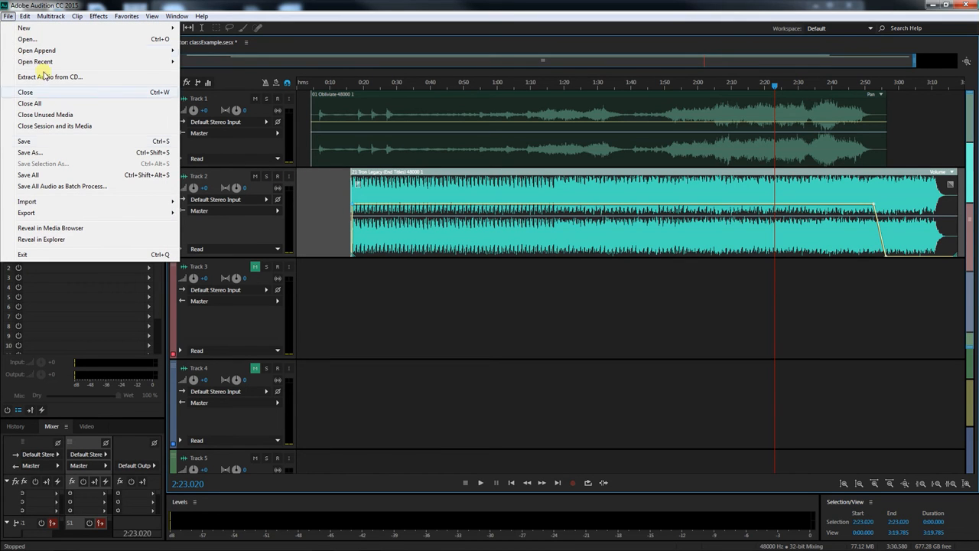
pyautogui.click(60, 141)
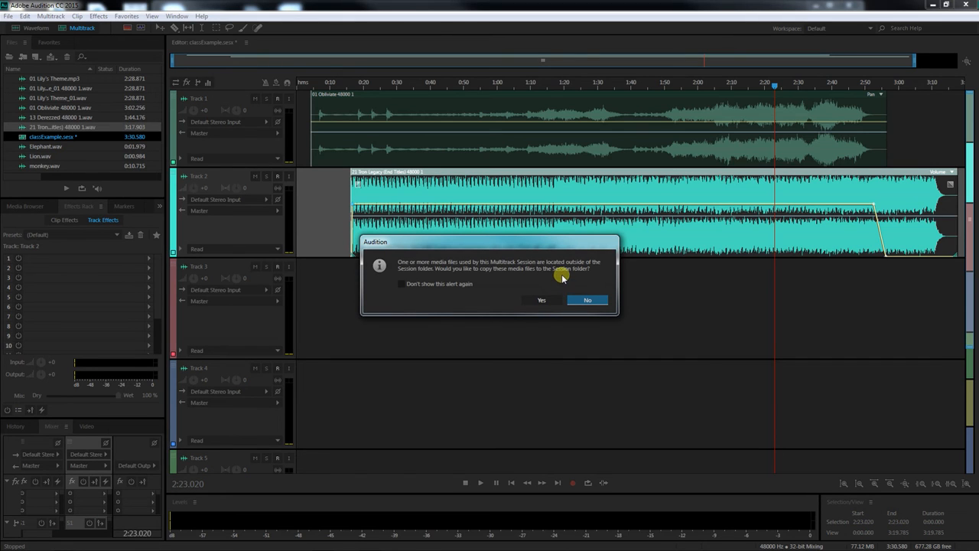
pyautogui.click(586, 300)
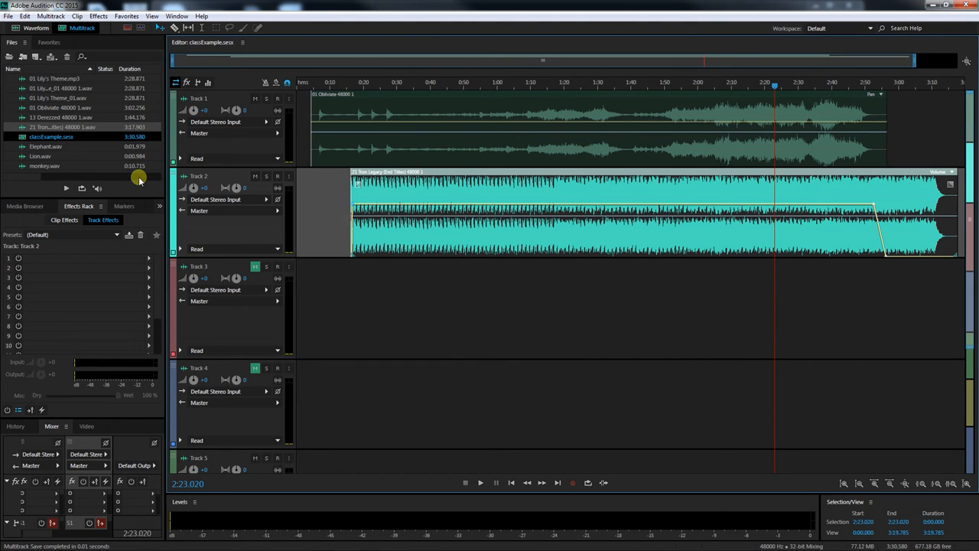
# Open the classExample session folder in File Explorer to inspect the saved files
pyautogui.moveTo(978, 56); pyautogui.dragTo(423, 46)
pyautogui.doubleClick(425, 106)
pyautogui.click(417, 131)
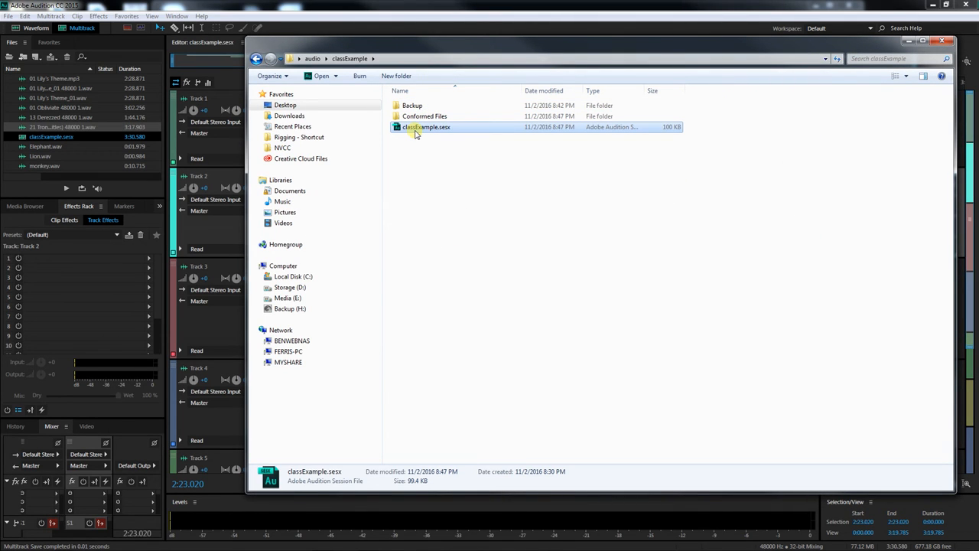
pyautogui.moveTo(353, 43); pyautogui.dragTo(978, 69)
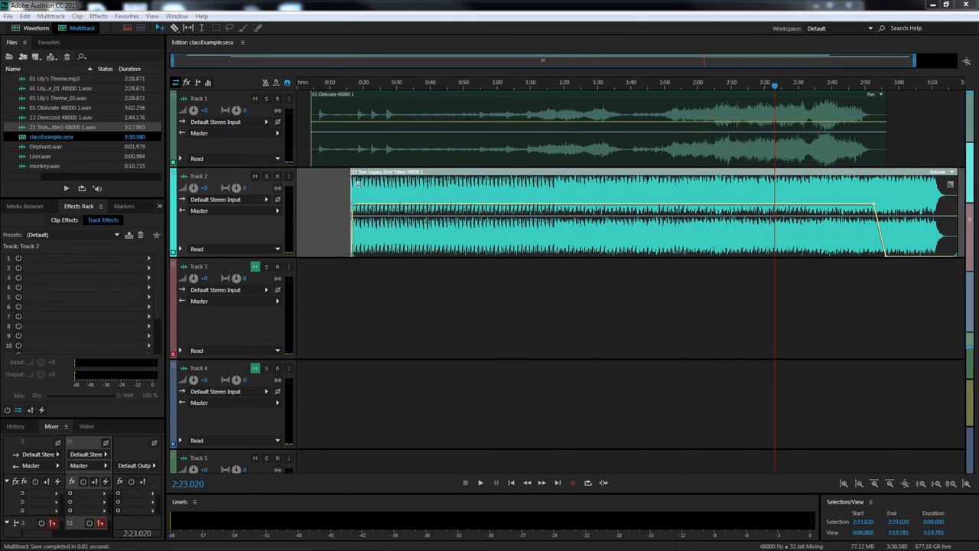
pyautogui.click(9, 16)
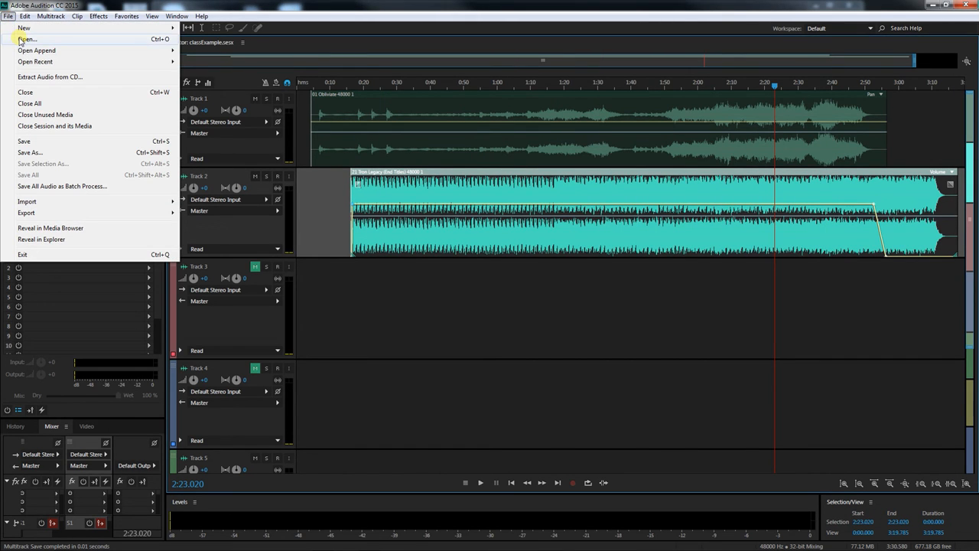
pyautogui.moveTo(52, 215)
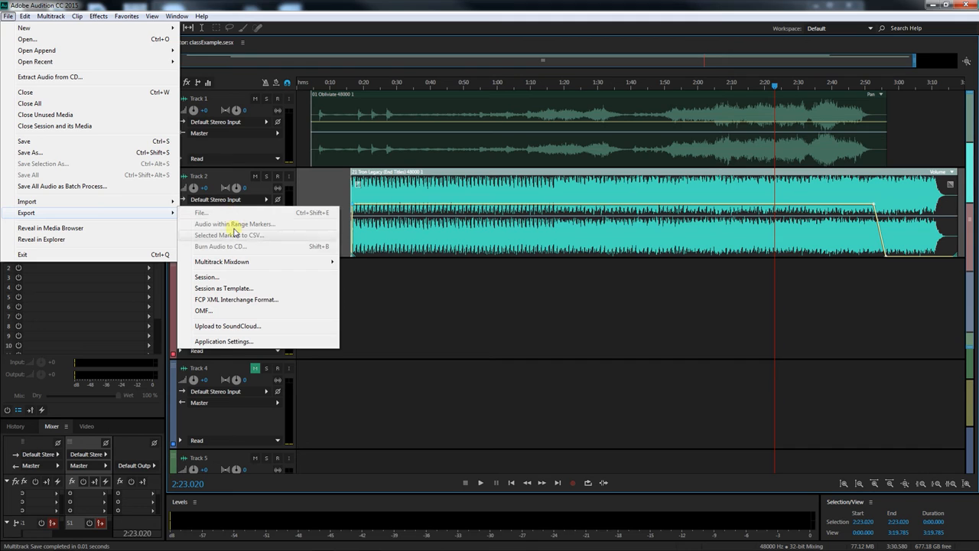
pyautogui.moveTo(239, 263)
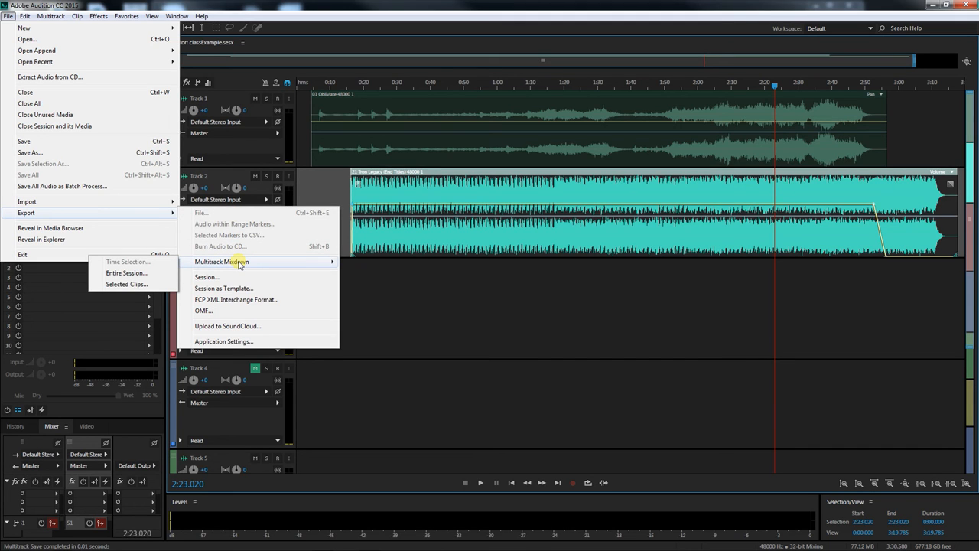
pyautogui.click(389, 299)
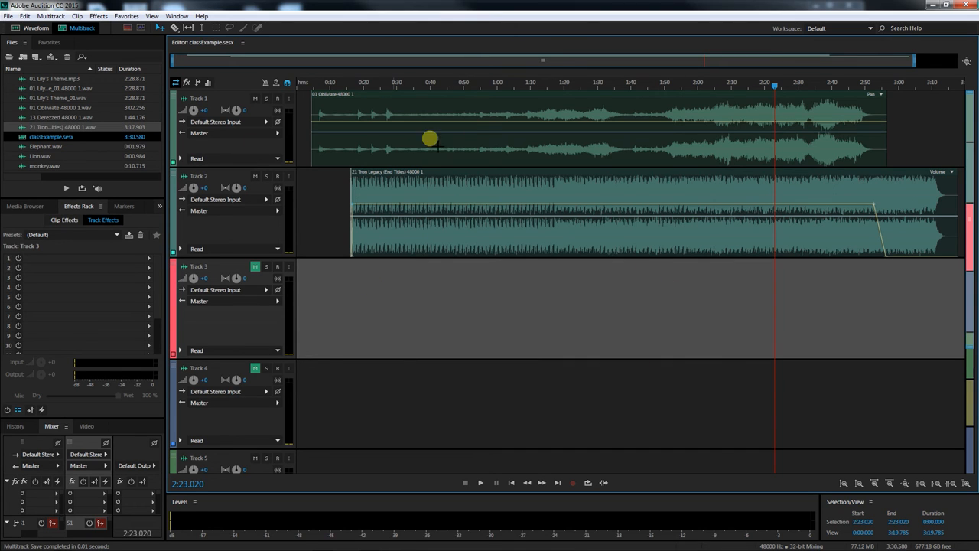
# Start a multitrack mixdown export of the entire session and name the file benvenuto_mixdown
pyautogui.click(9, 13)
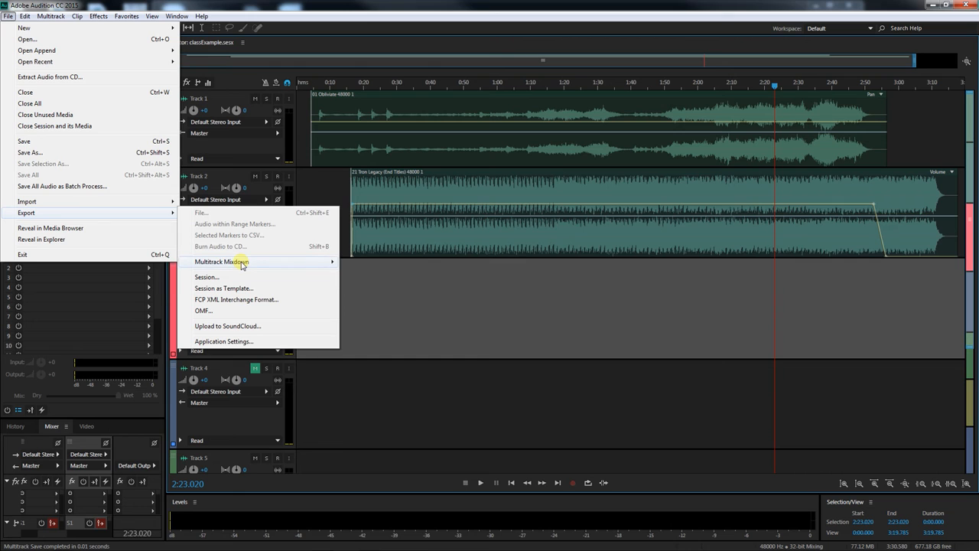
pyautogui.moveTo(242, 264)
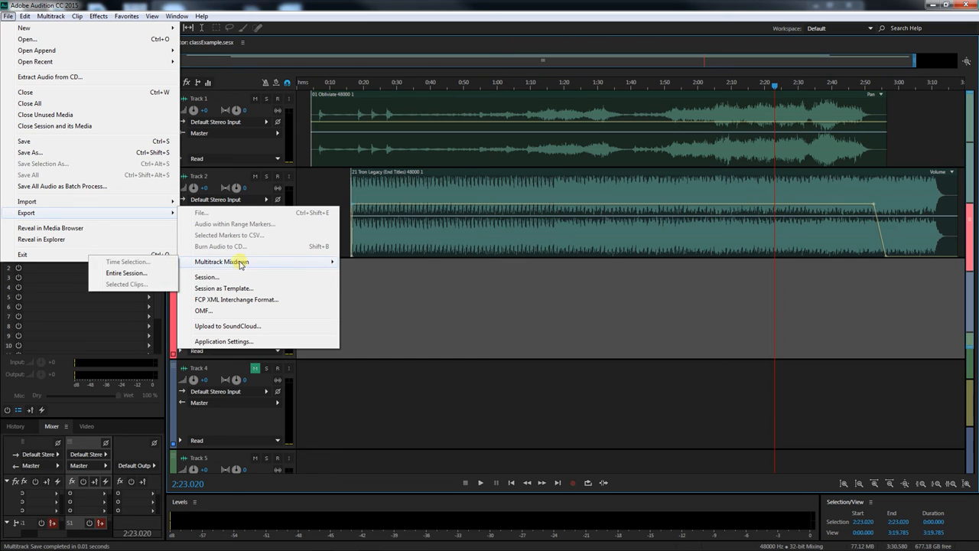
pyautogui.click(137, 275)
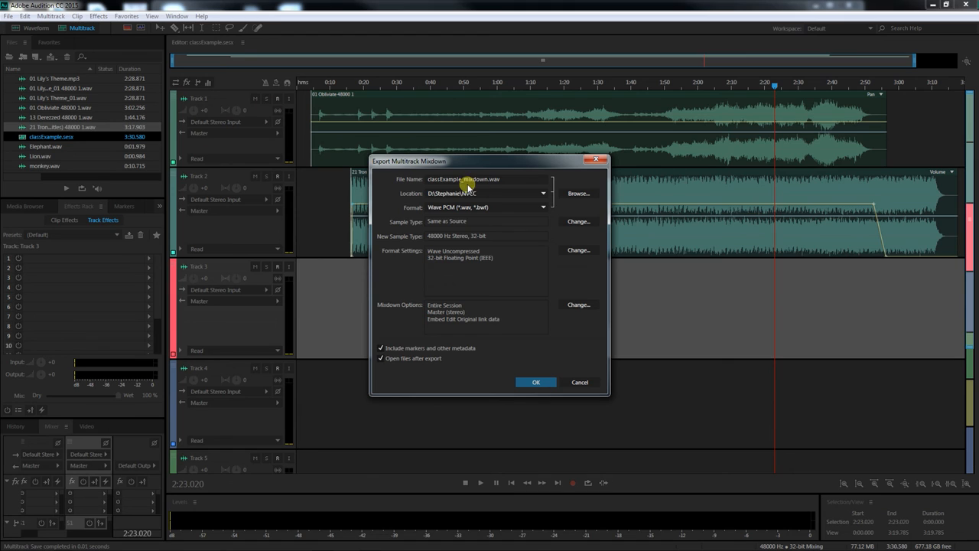
pyautogui.moveTo(463, 181); pyautogui.dragTo(442, 182)
pyautogui.write('benvenuto')
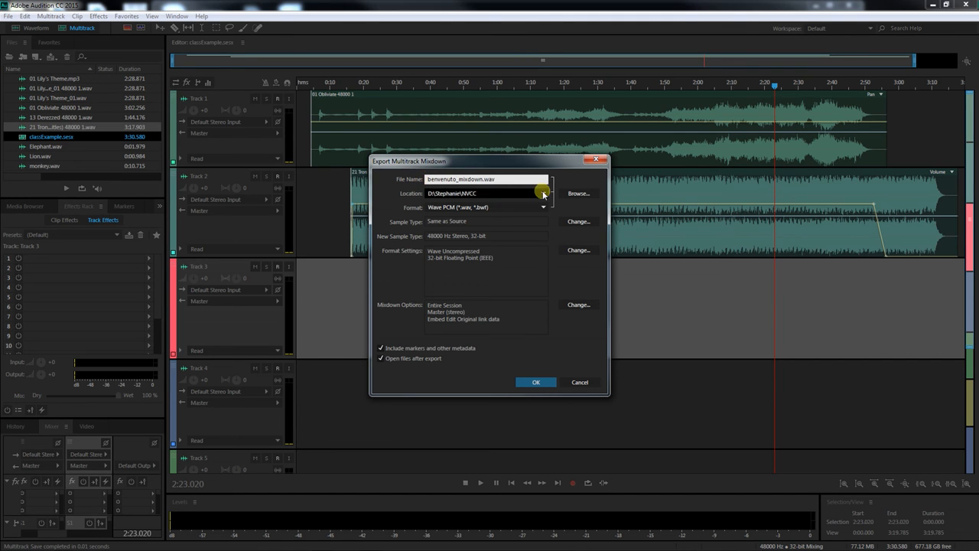
# Set the mixdown export location to the audio folder on the Desktop
pyautogui.click(577, 193)
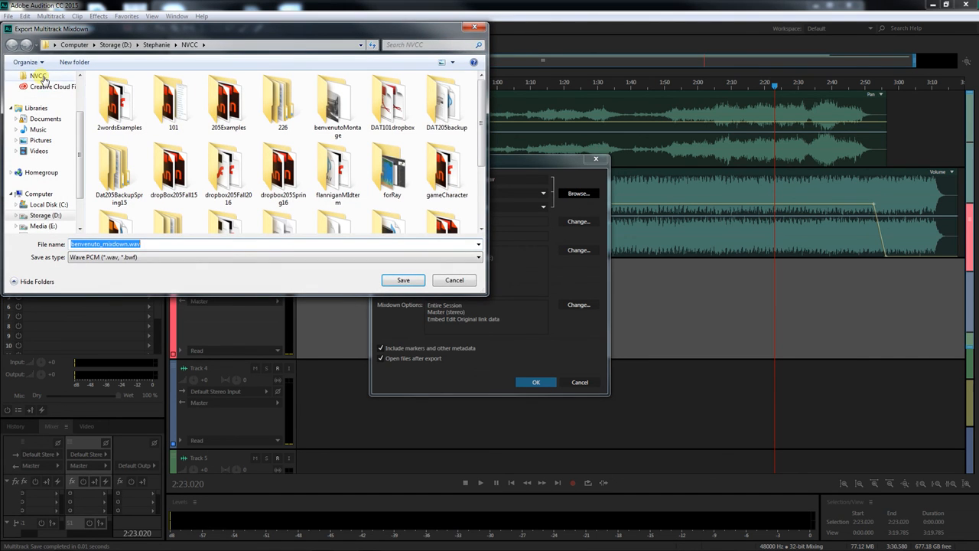
pyautogui.moveTo(79, 135); pyautogui.dragTo(76, 93)
pyautogui.click(43, 91)
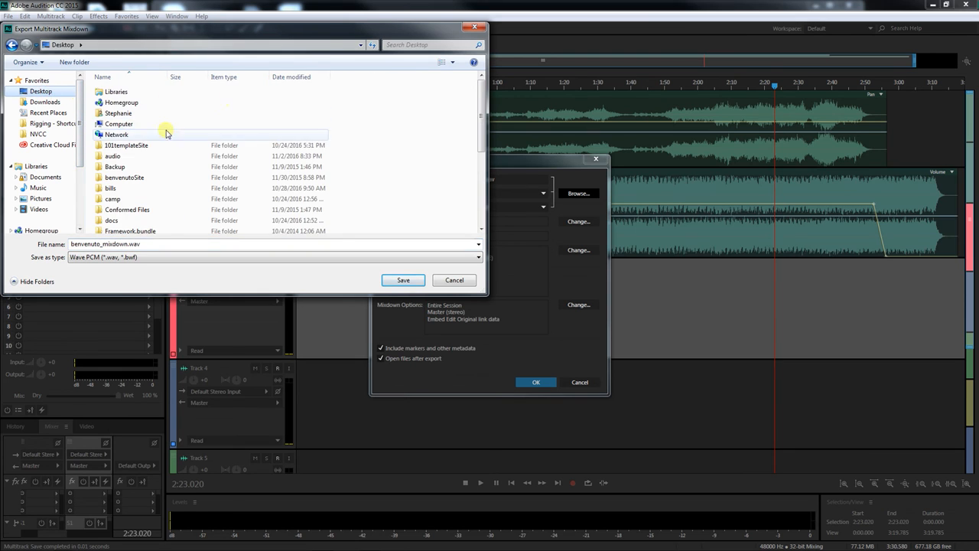
pyautogui.doubleClick(122, 156)
pyautogui.click(398, 280)
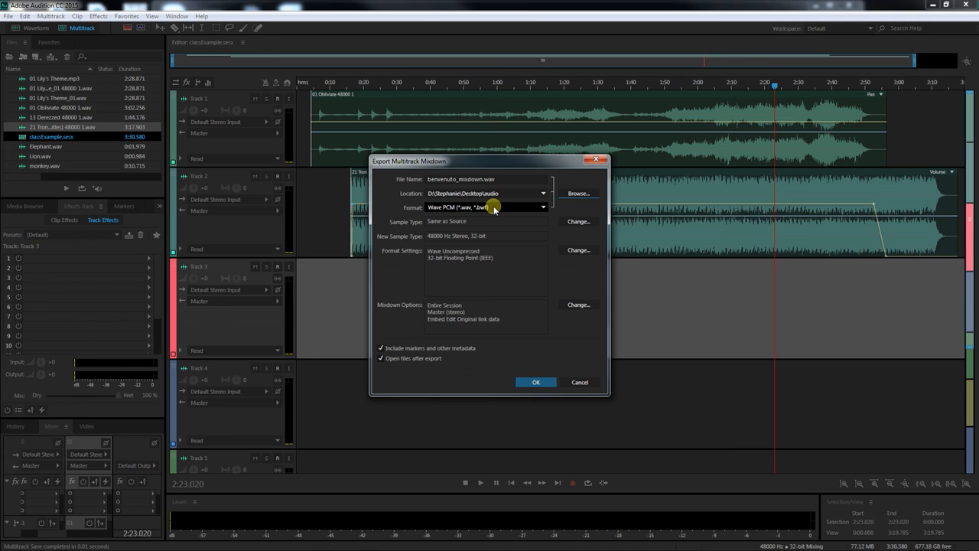
# Set the export format to MP3 Audio (*.mp3) and export the mixdown
pyautogui.click(544, 209)
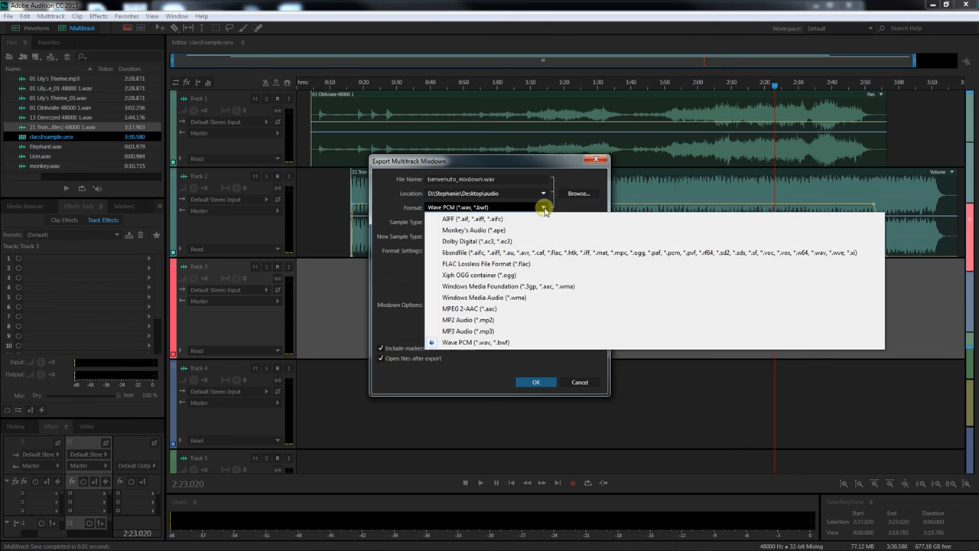
pyautogui.click(481, 317)
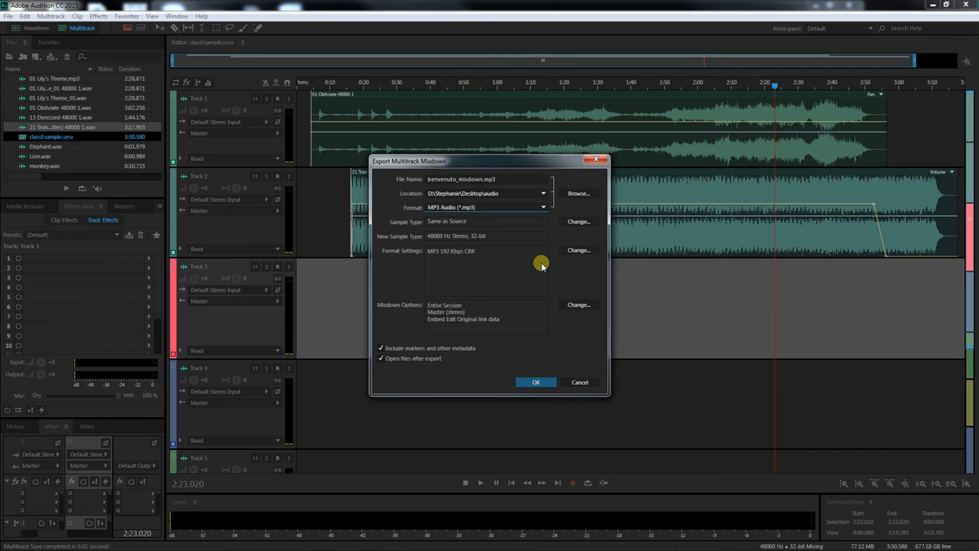
pyautogui.click(536, 382)
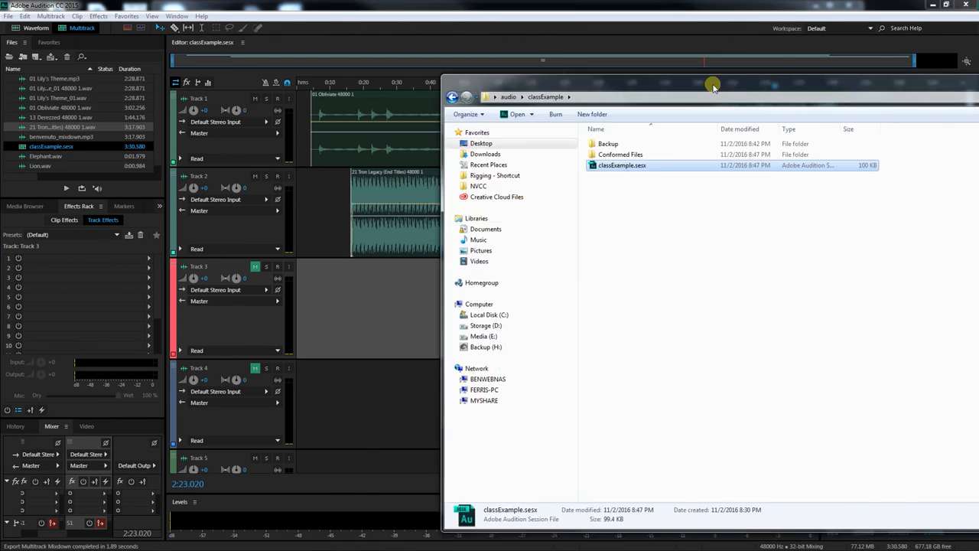
# Locate the exported benvenuto_mixdown.mp3 in the audio folder in File Explorer
pyautogui.moveTo(712, 83); pyautogui.dragTo(376, 39)
pyautogui.click(116, 55)
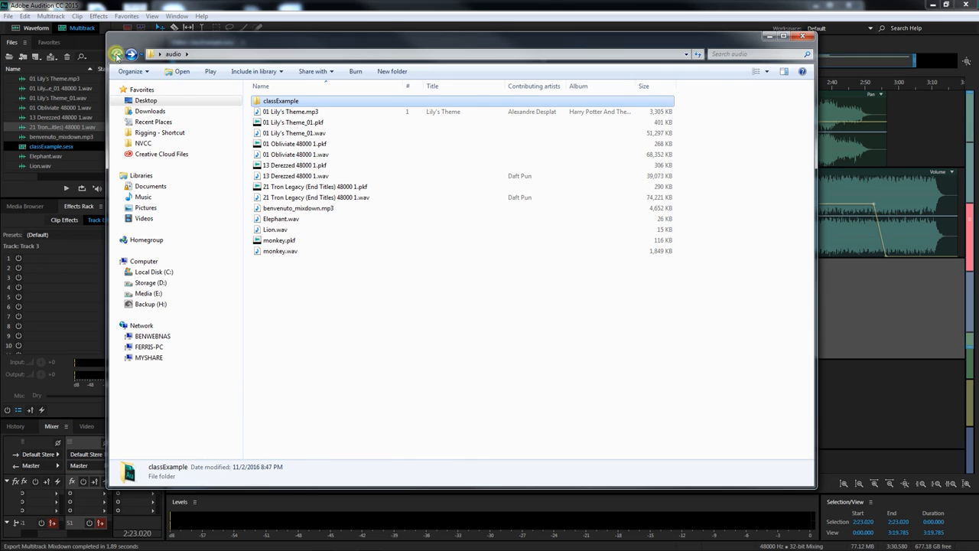
pyautogui.click(303, 208)
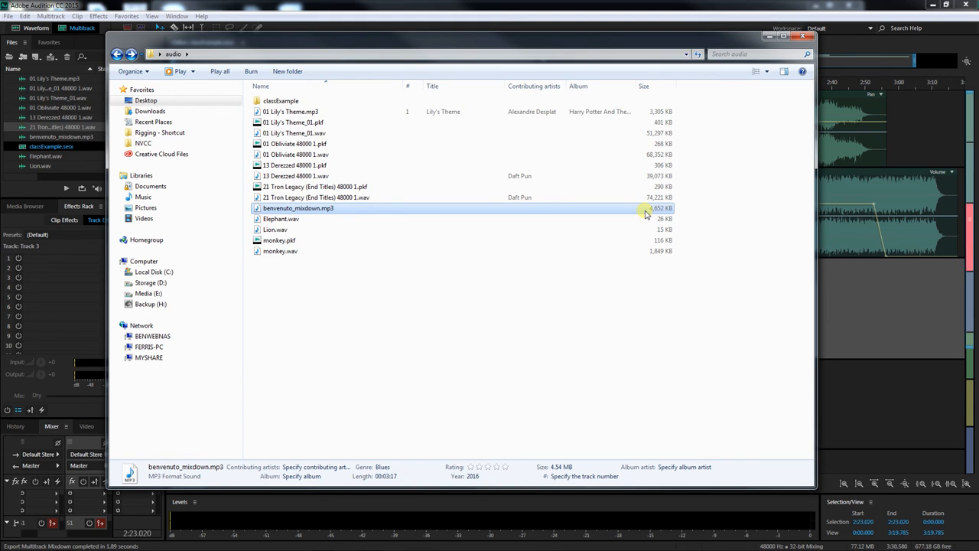
pyautogui.moveTo(408, 43); pyautogui.dragTo(978, 50)
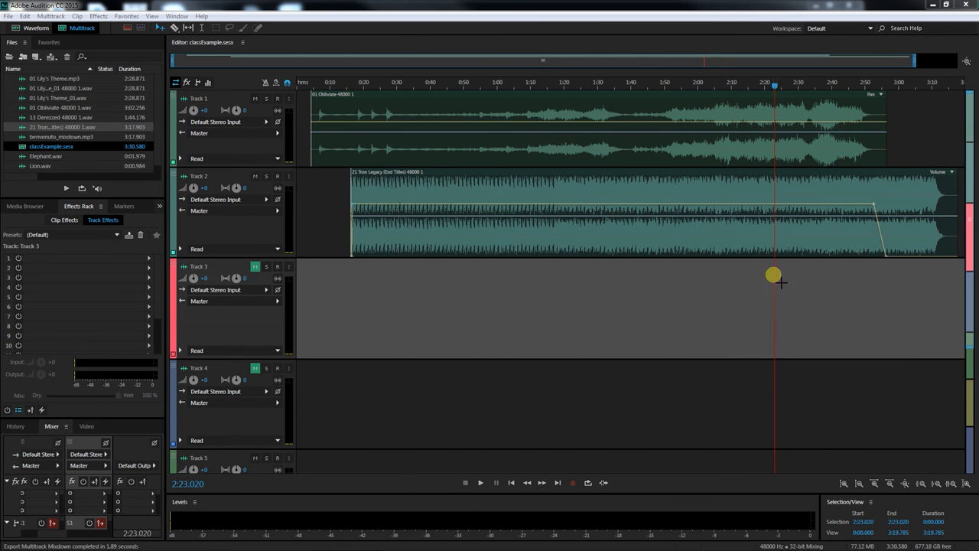
pyautogui.moveTo(404, 549)
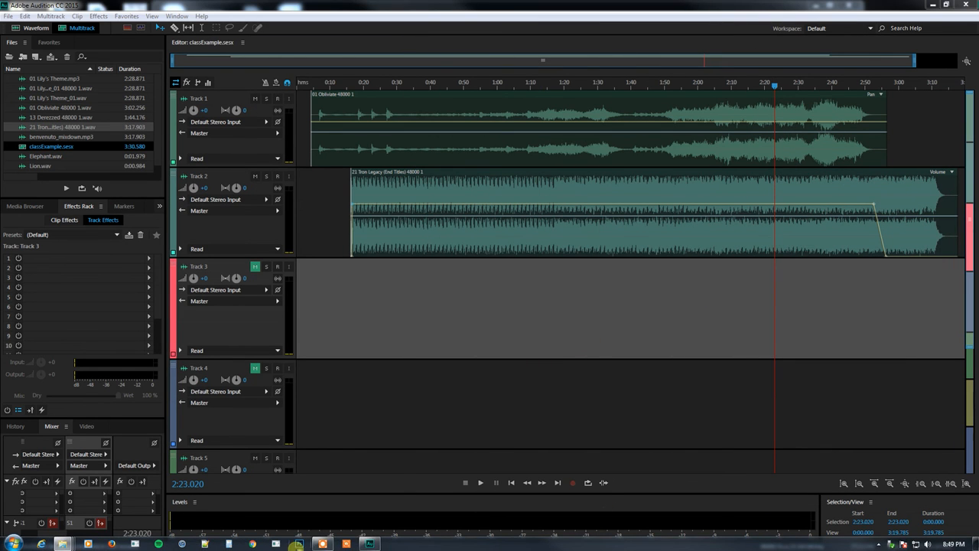
pyautogui.click(322, 544)
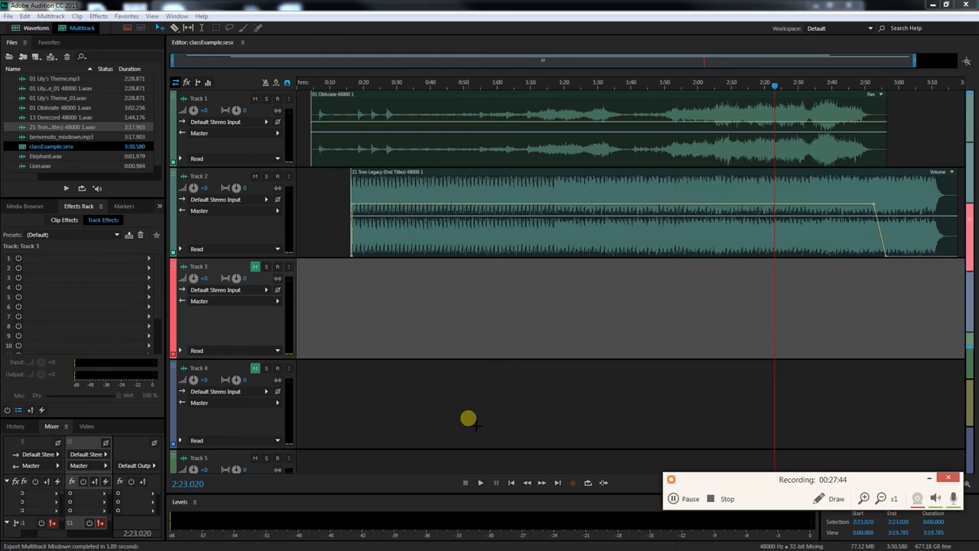